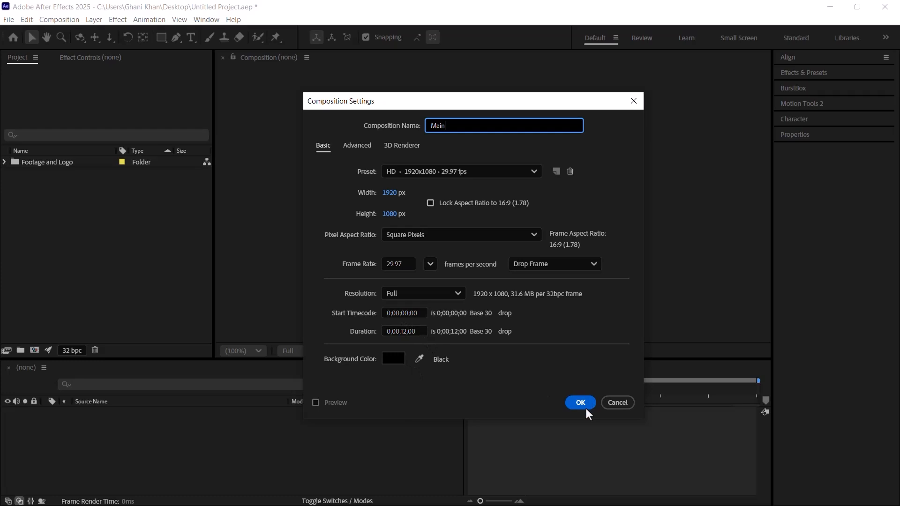
# Step: Create the 12-second 1920x1080 Main composition at 29.97 fps, plus a second composition named Logo Placeholder
pyautogui.click(581, 403)
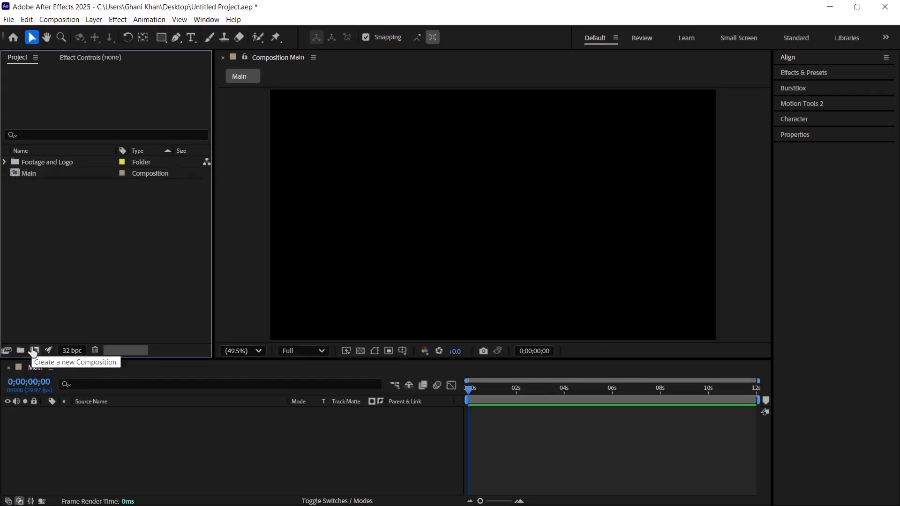
pyautogui.click(34, 351)
pyautogui.write('Logo Placeholder')
pyautogui.press('Return')
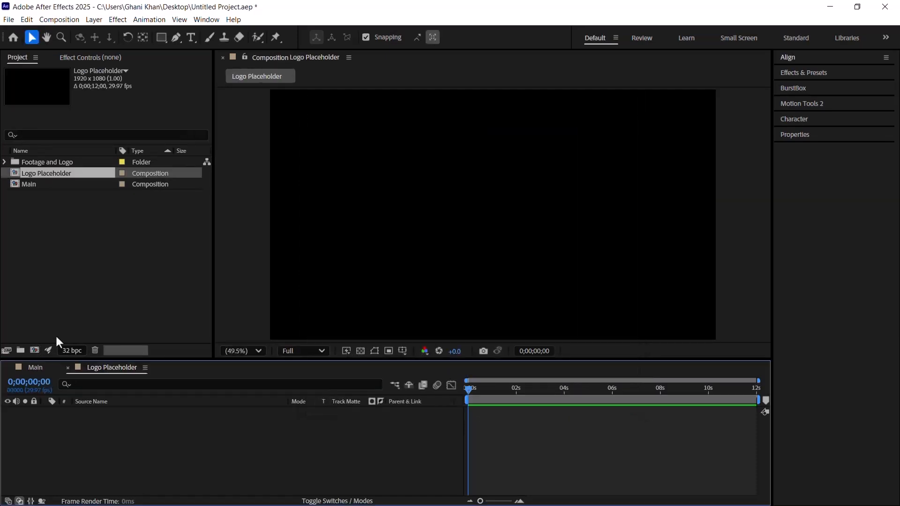
# Step: Add the Prime Video image to the Logo Placeholder composition and set its scale to 25%
pyautogui.click(5, 162)
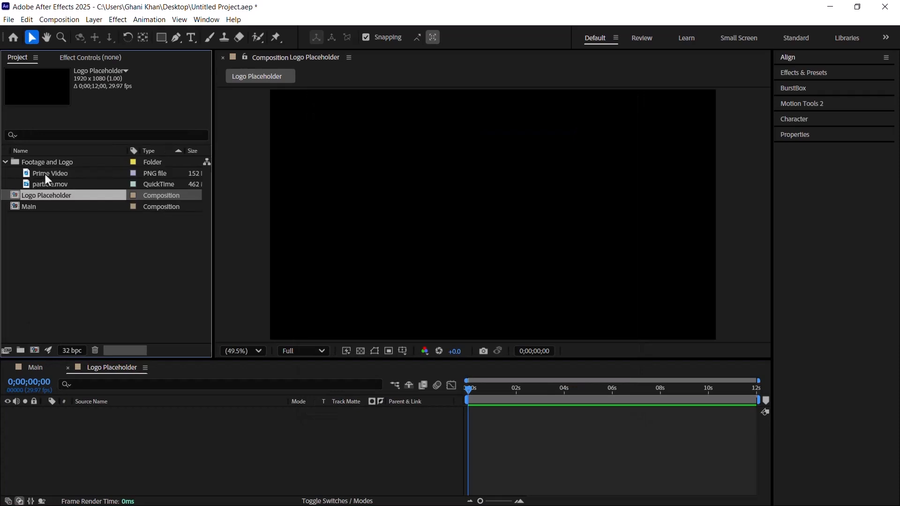
pyautogui.moveTo(45, 176); pyautogui.dragTo(209, 437)
pyautogui.press('s')
pyautogui.click(309, 421)
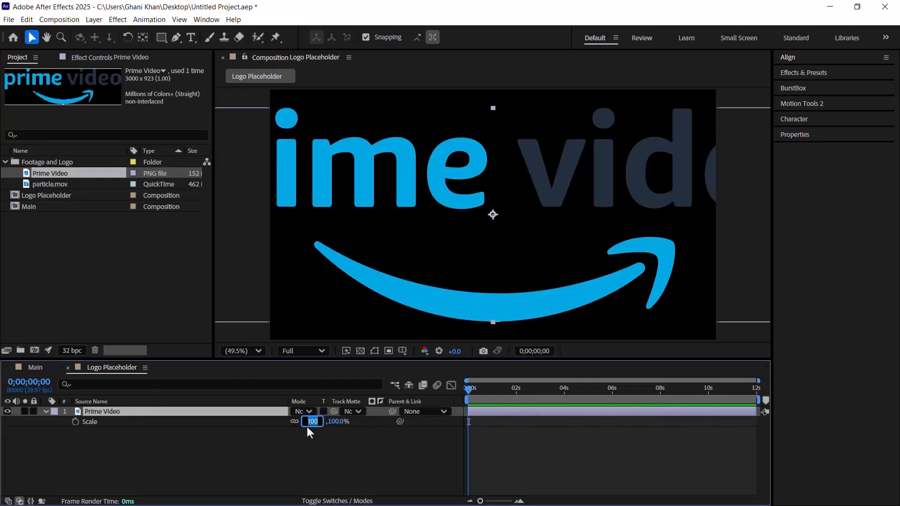
pyautogui.write('25')
pyautogui.press('Return')
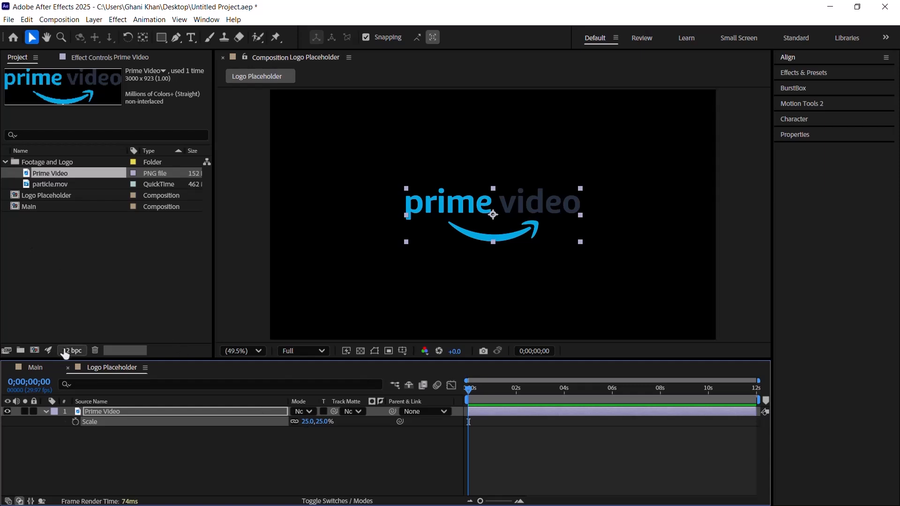
# Step: Close Logo Placeholder, create a composition named Logo Set, and add the Logo Placeholder composition to it as a layer
pyautogui.click(67, 369)
pyautogui.click(5, 162)
pyautogui.click(34, 350)
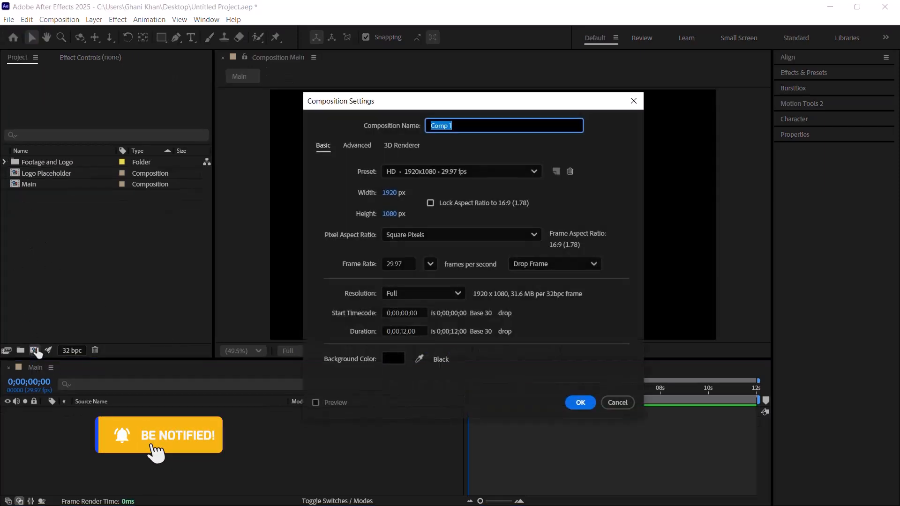
pyautogui.write('Logo ')
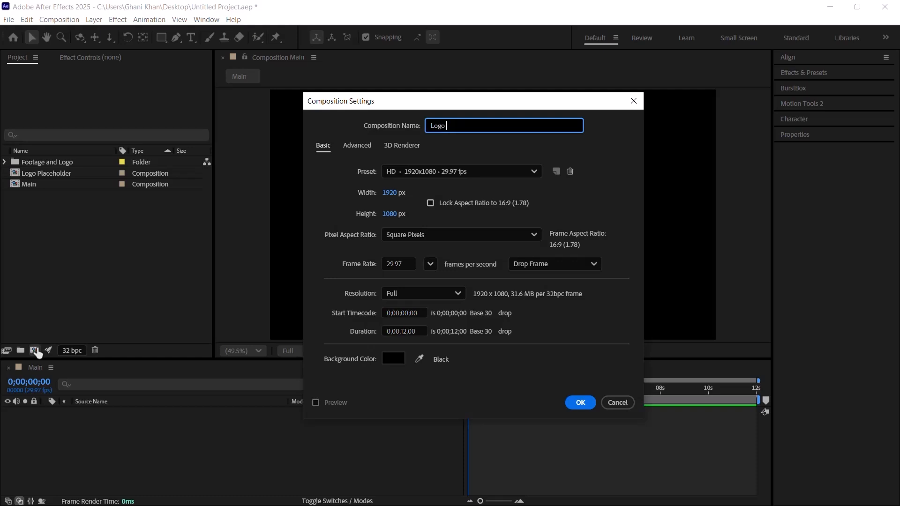
pyautogui.write('Set')
pyautogui.press('Return')
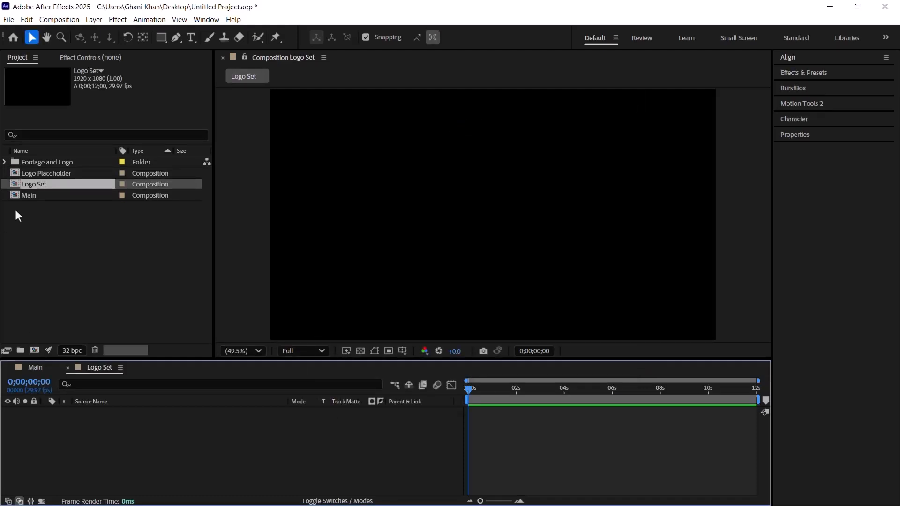
pyautogui.click(34, 173)
pyautogui.moveTo(34, 174); pyautogui.dragTo(130, 426)
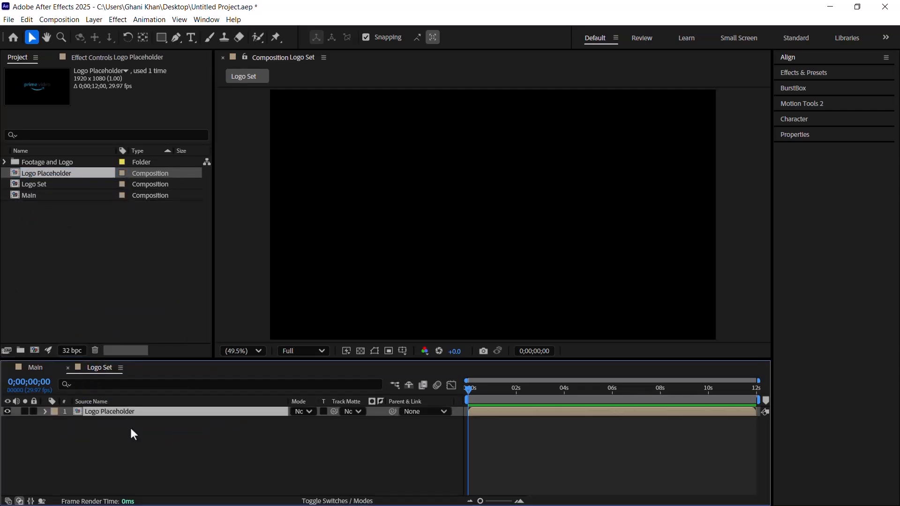
# Step: Close Logo Set and create a new composition named Particle Matte
pyautogui.click(68, 368)
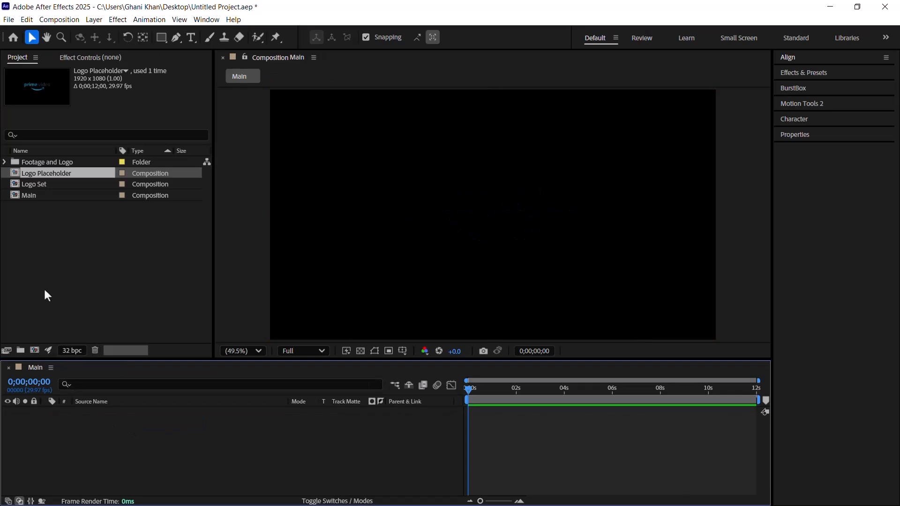
pyautogui.click(8, 216)
pyautogui.click(34, 350)
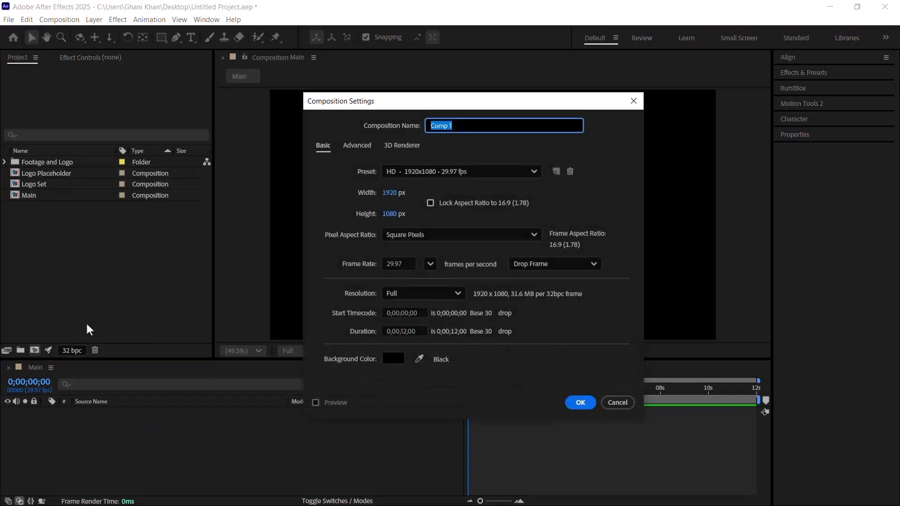
pyautogui.write('Patticle Matte')
pyautogui.press('Return')
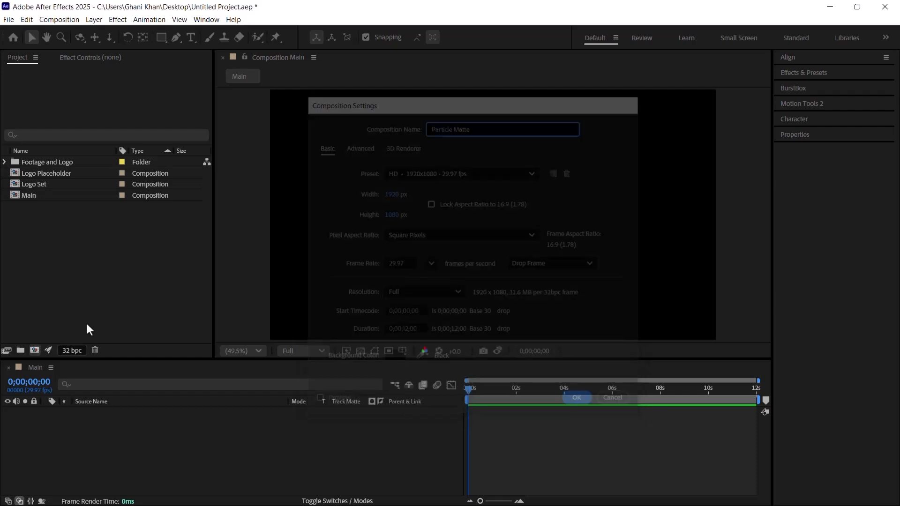
# Step: Add particle.mov from the Footage and Logo folder to the Particle Matte composition and duplicate its layer twice
pyautogui.click(49, 162)
pyautogui.click(5, 163)
pyautogui.click(46, 177)
pyautogui.click(49, 184)
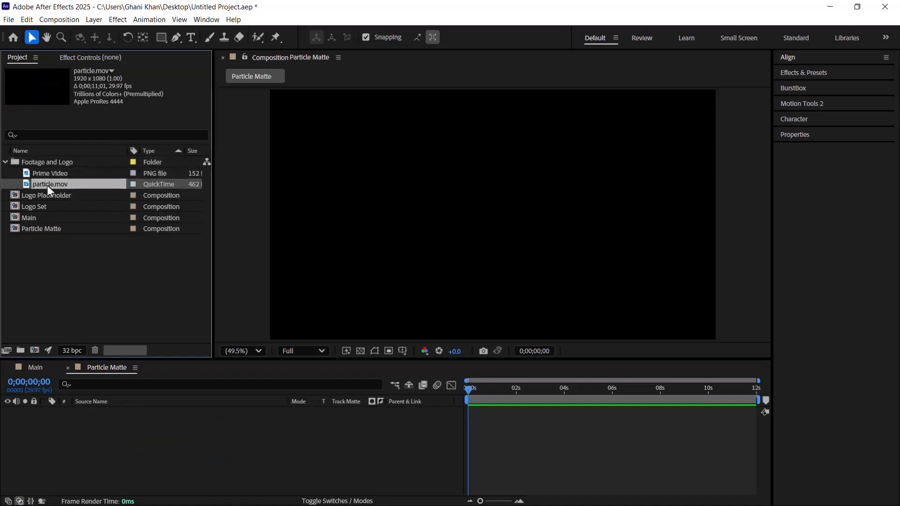
pyautogui.moveTo(57, 182); pyautogui.dragTo(147, 423)
pyautogui.moveTo(510, 393); pyautogui.dragTo(528, 395)
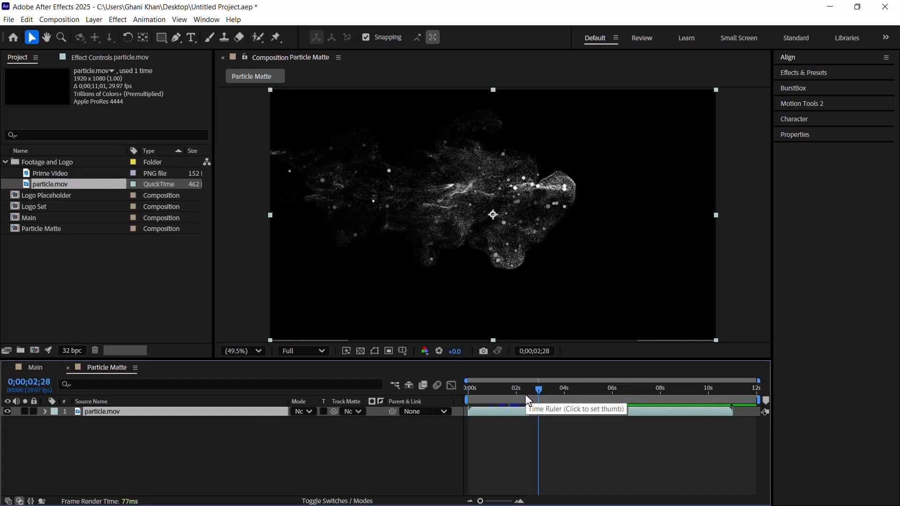
pyautogui.hotkey('ctrl', 'd')
pyautogui.hotkey('ctrl', 'd')
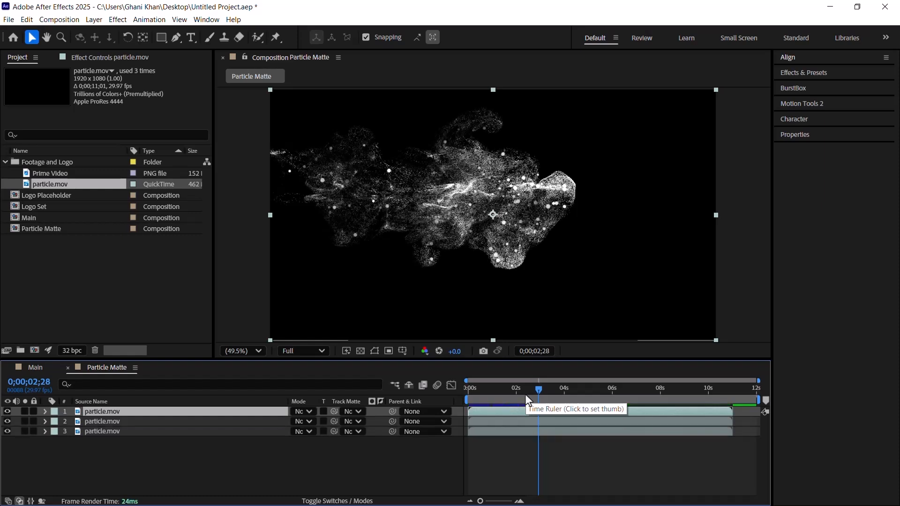
pyautogui.click(274, 443)
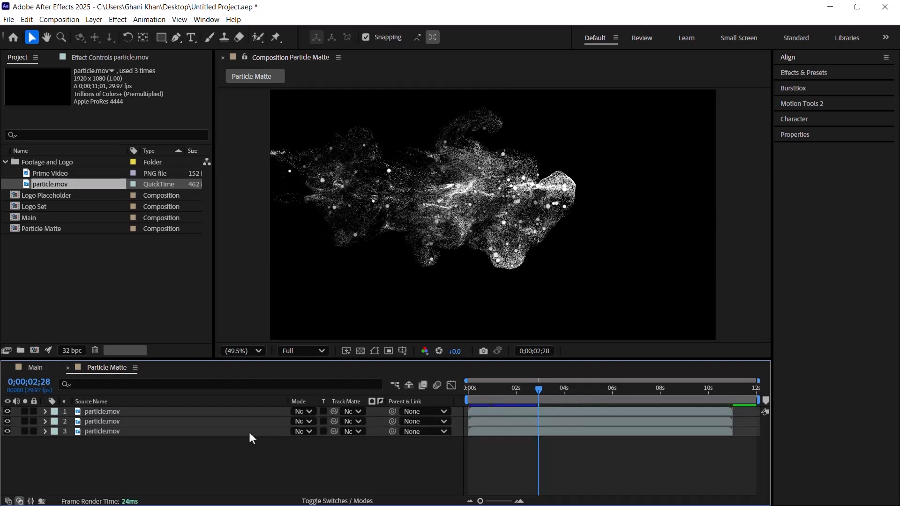
# Step: Set the position of the topmost particle.mov layer to 685, 590
pyautogui.click(178, 410)
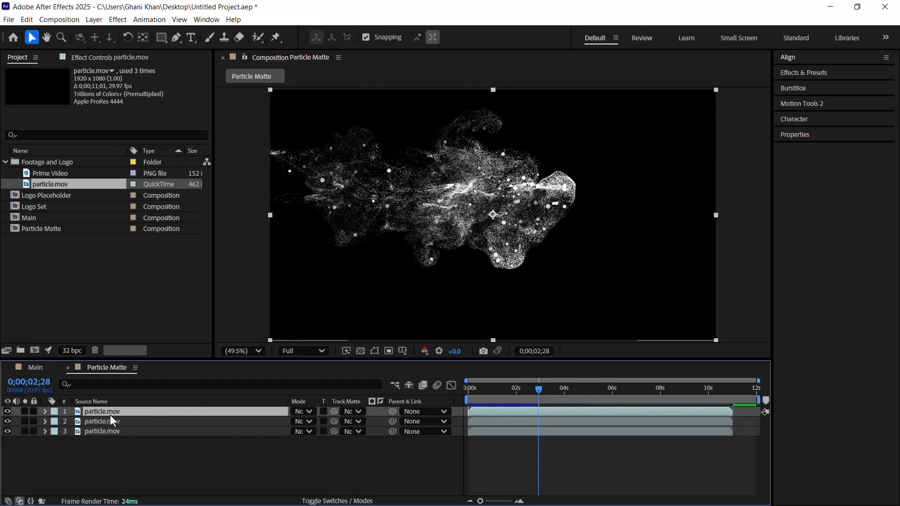
pyautogui.press('p')
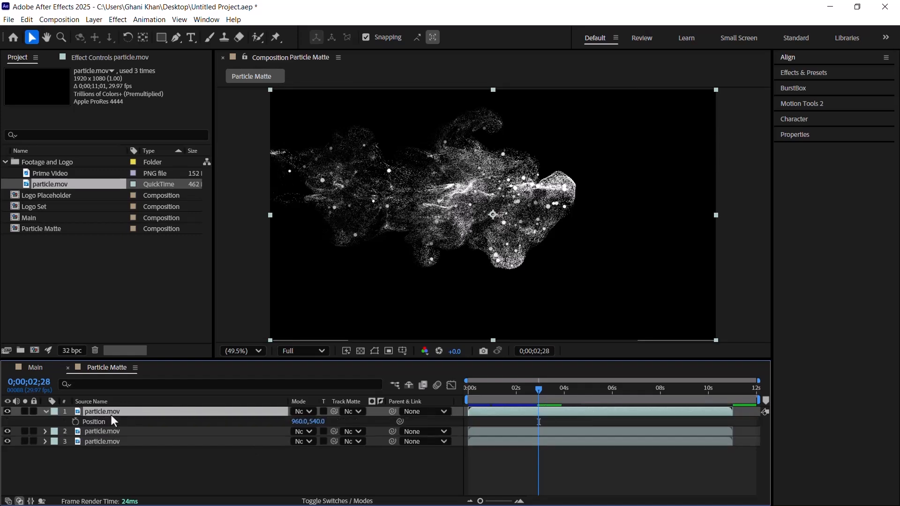
pyautogui.click(298, 422)
pyautogui.write('690')
pyautogui.press('Return')
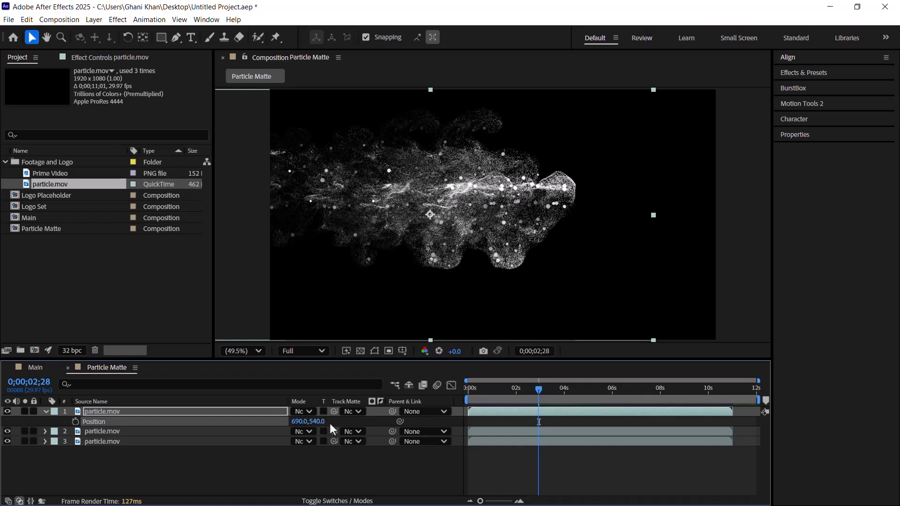
pyautogui.click(321, 421)
pyautogui.write('590')
pyautogui.press('Return')
pyautogui.click(301, 421)
pyautogui.write('685')
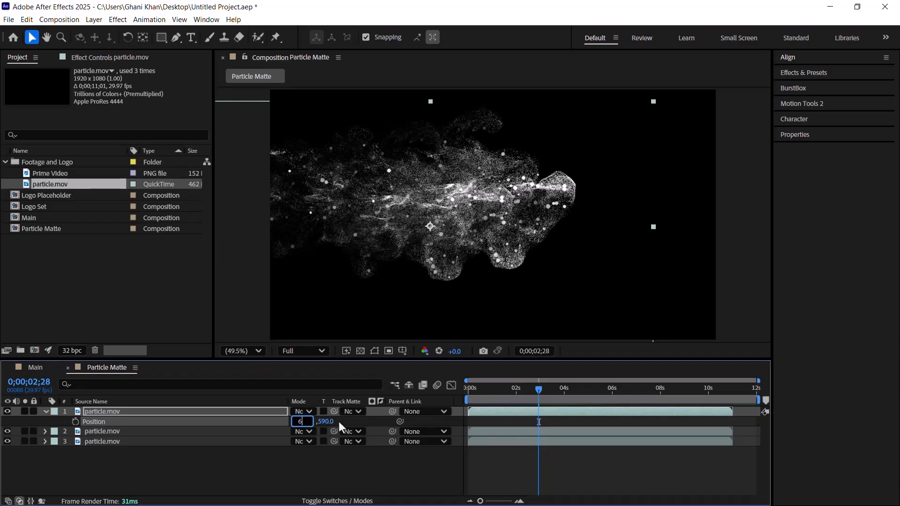
pyautogui.press('Return')
# Step: Set the preview resolution to Half and play the Particle Matte composition from the start
pyautogui.moveTo(506, 398); pyautogui.dragTo(436, 402)
pyautogui.click(294, 351)
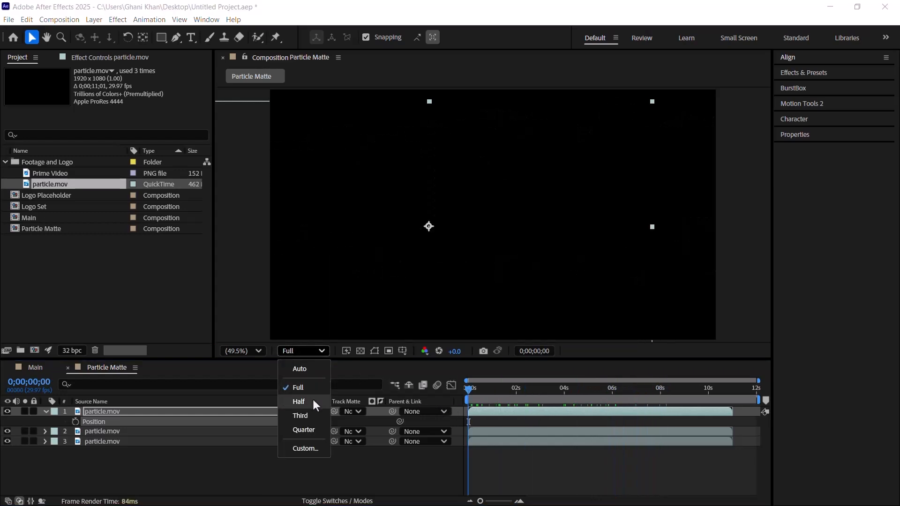
pyautogui.click(312, 401)
pyautogui.press('space')
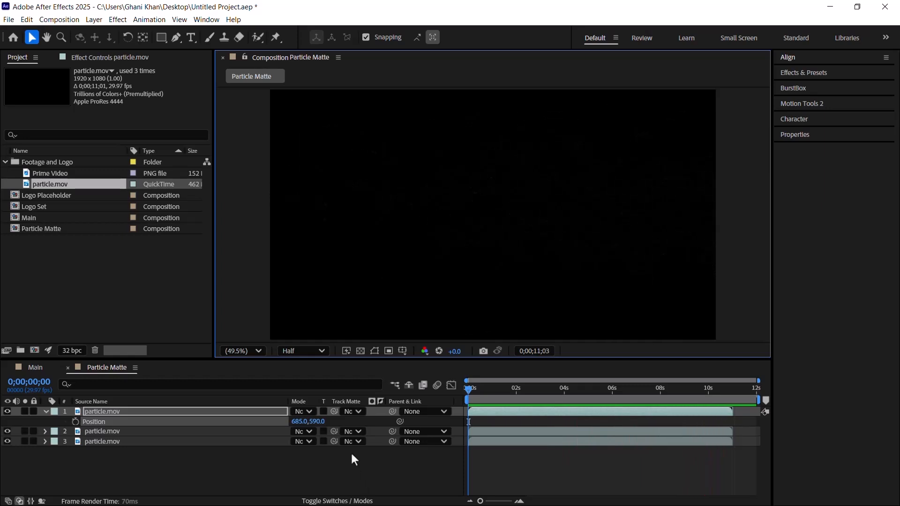
pyautogui.click(511, 397)
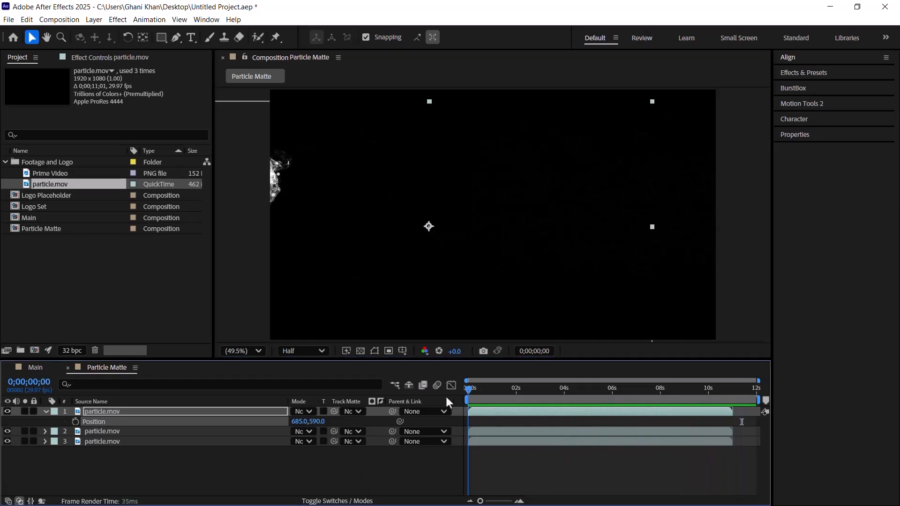
# Step: Close Particle Matte and create a new composition named Reflection
pyautogui.click(67, 368)
pyautogui.click(4, 162)
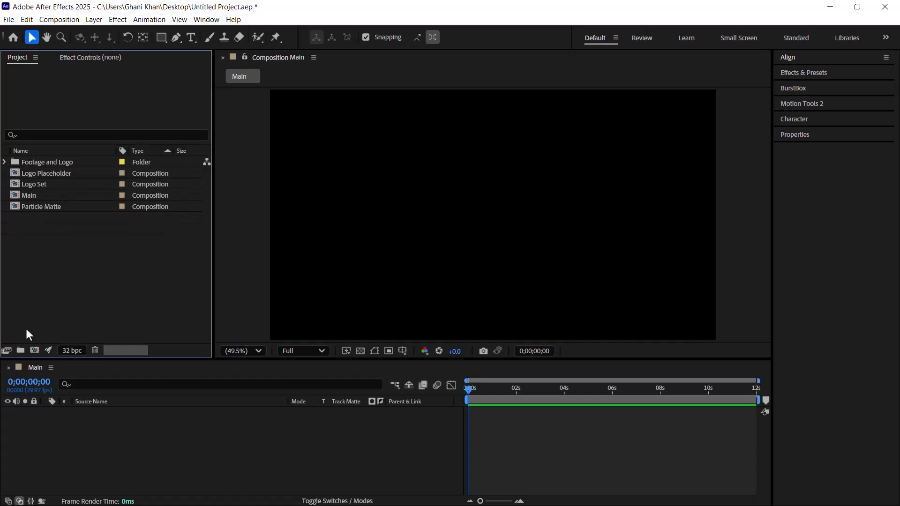
pyautogui.click(34, 351)
pyautogui.write('R')
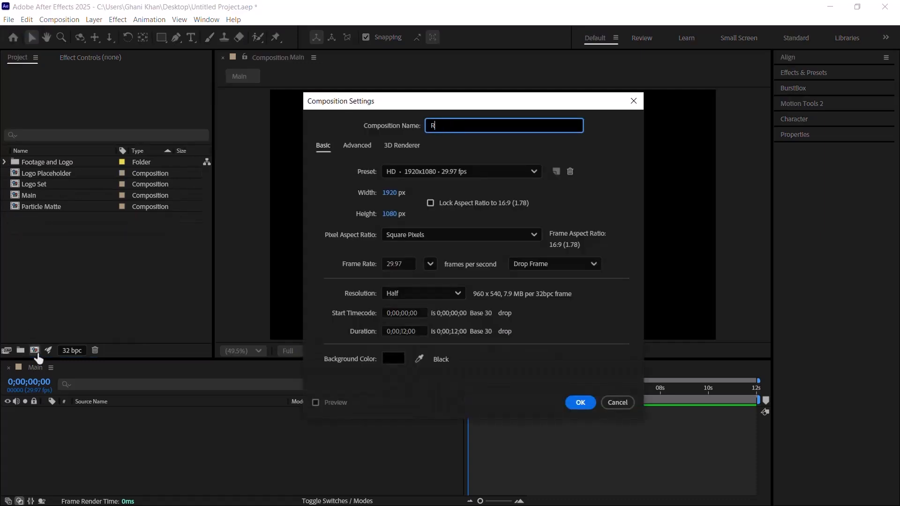
pyautogui.write('eflection')
pyautogui.press('Return')
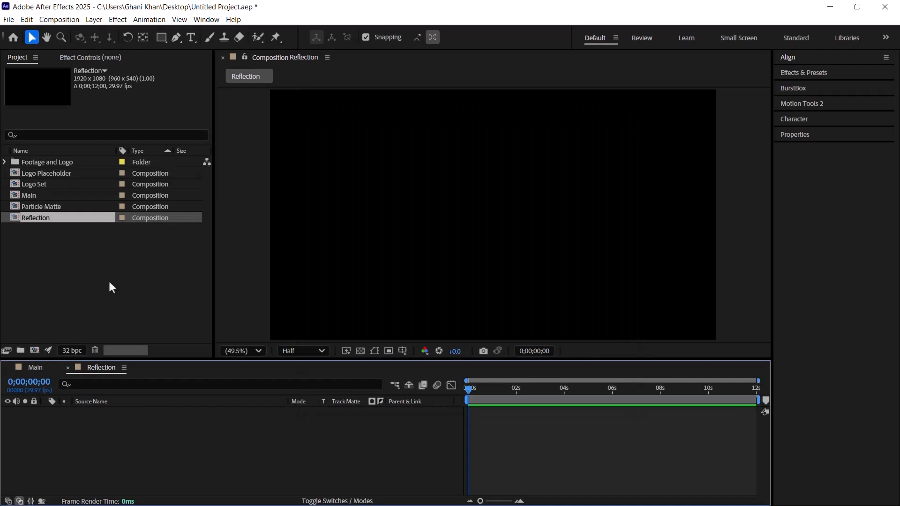
# Step: Add a black 1920x1080 solid layer to the Reflection composition
pyautogui.rightClick(201, 449)
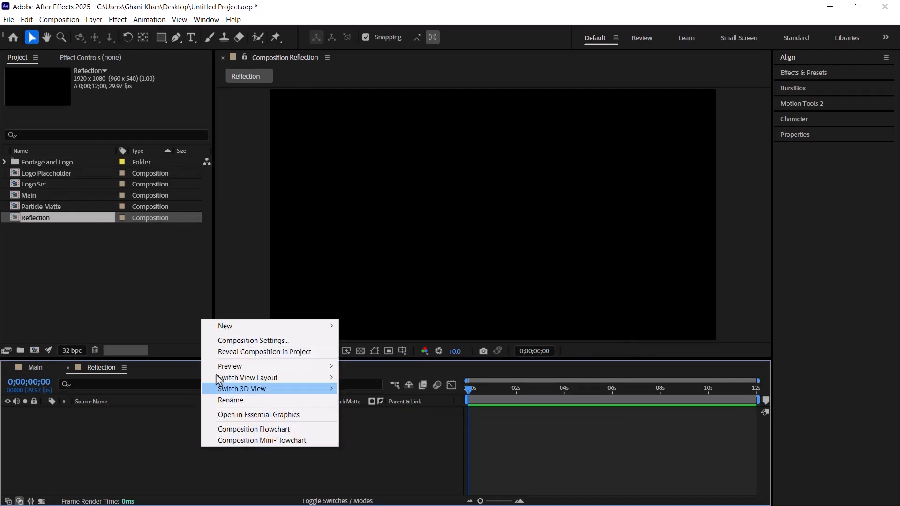
pyautogui.moveTo(243, 332)
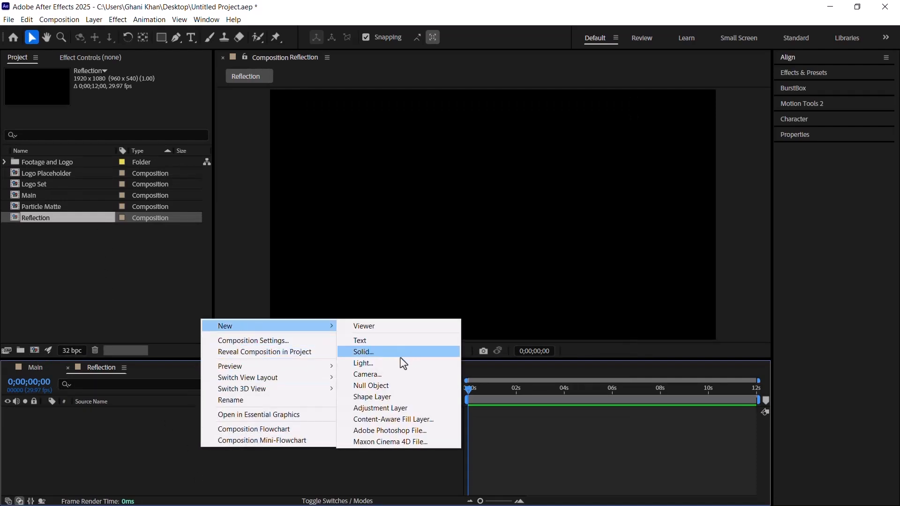
pyautogui.click(385, 353)
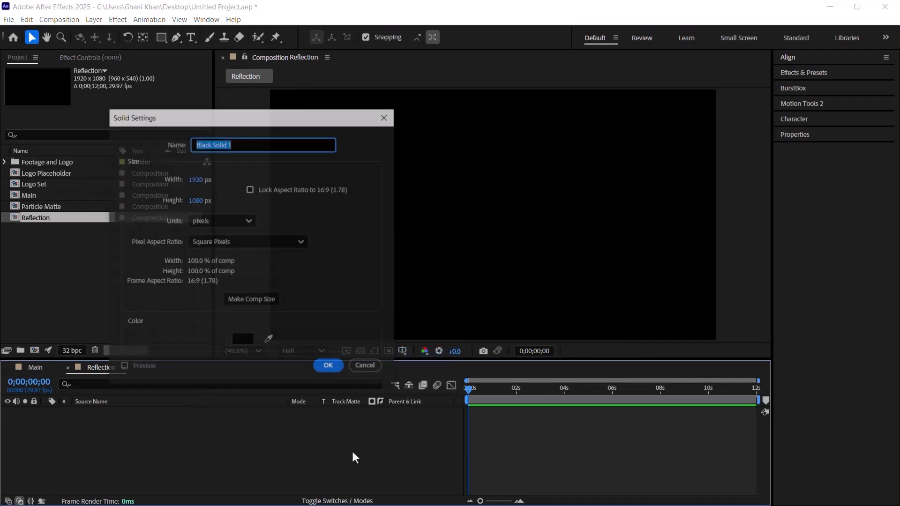
pyautogui.click(330, 367)
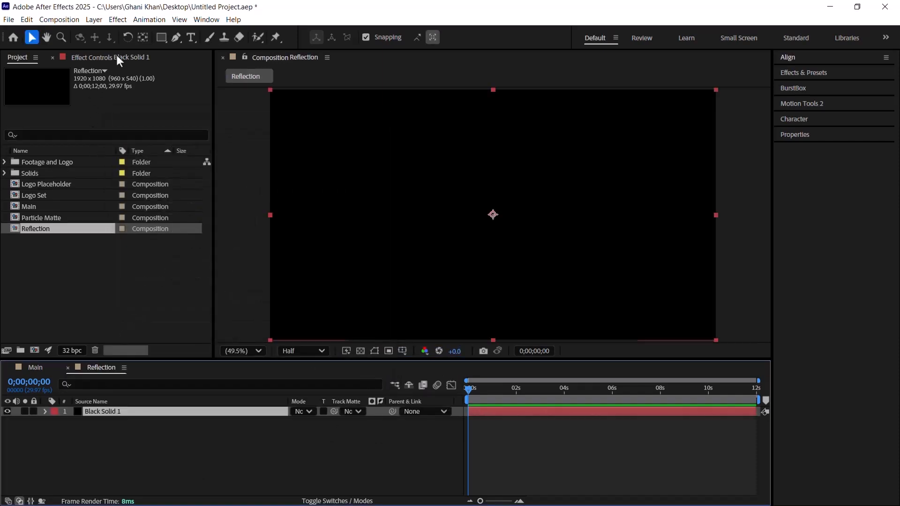
# Step: Find the Fractal Noise effect and apply it to the black solid
pyautogui.click(117, 56)
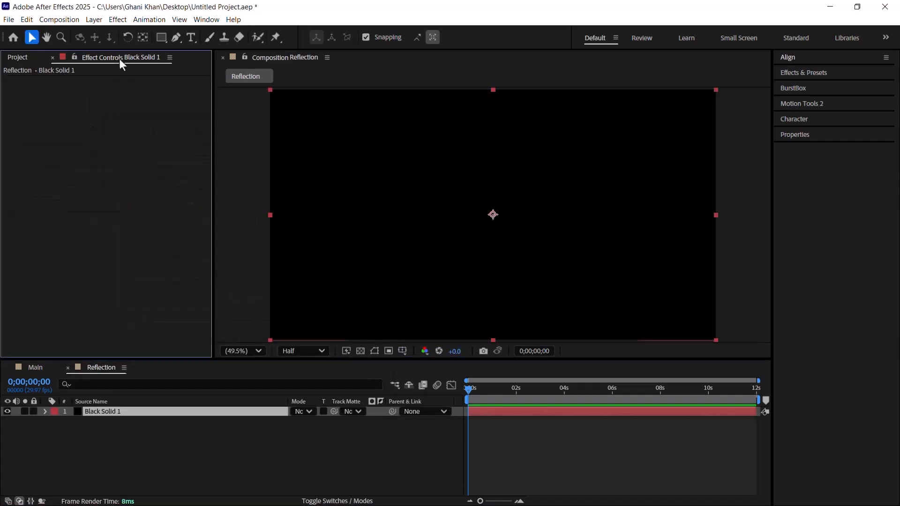
pyautogui.click(816, 72)
pyautogui.click(809, 86)
pyautogui.write('fract')
pyautogui.moveTo(832, 178); pyautogui.dragTo(500, 221)
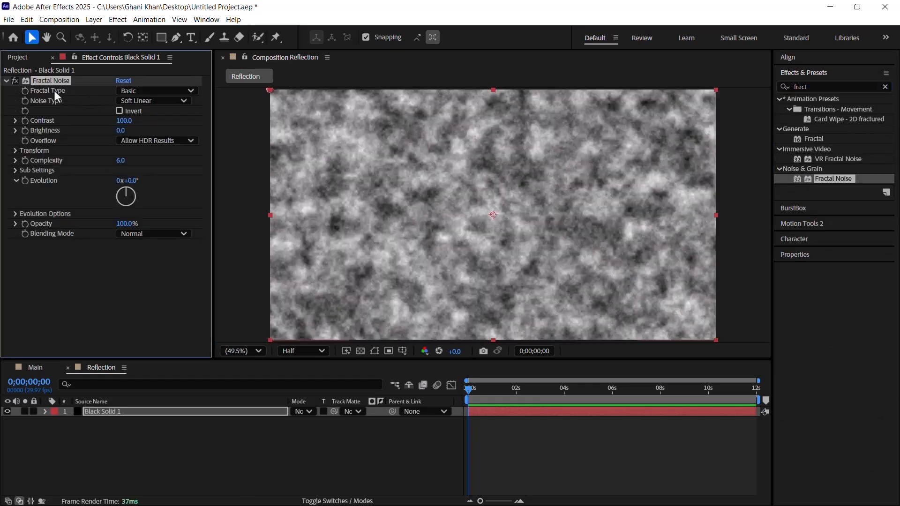
# Step: Set the Fractal Noise fractal type to Strings and its noise type to Block
pyautogui.click(148, 93)
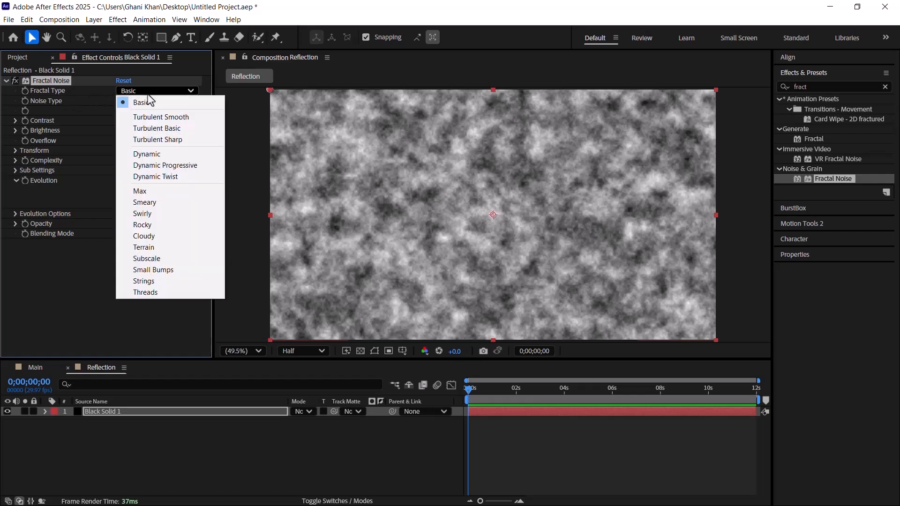
pyautogui.click(156, 281)
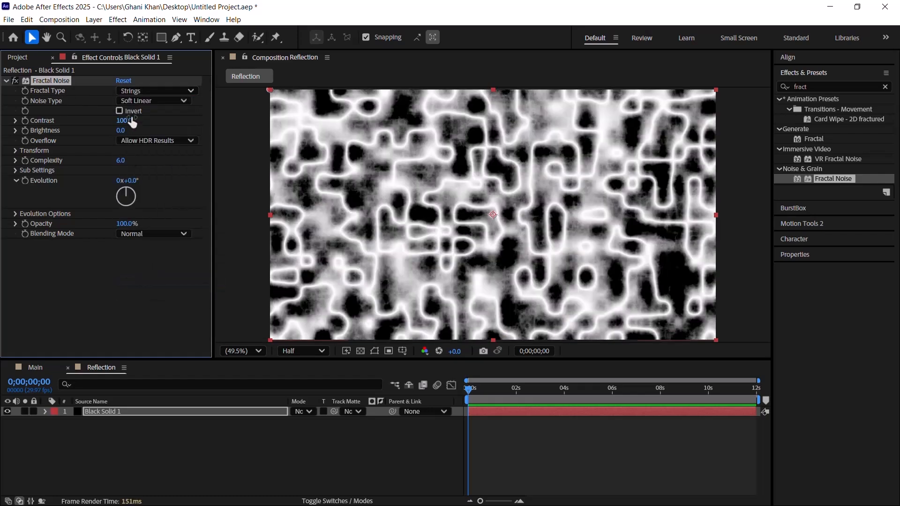
pyautogui.click(138, 100)
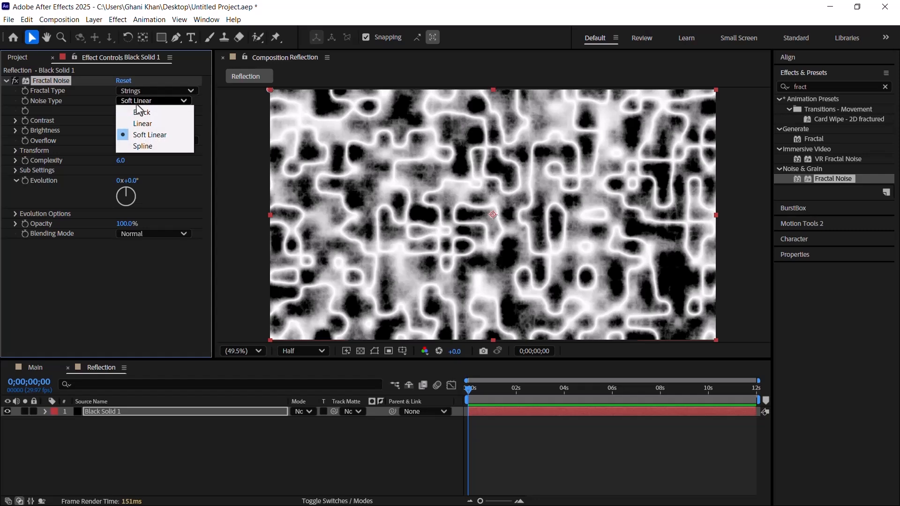
pyautogui.click(142, 113)
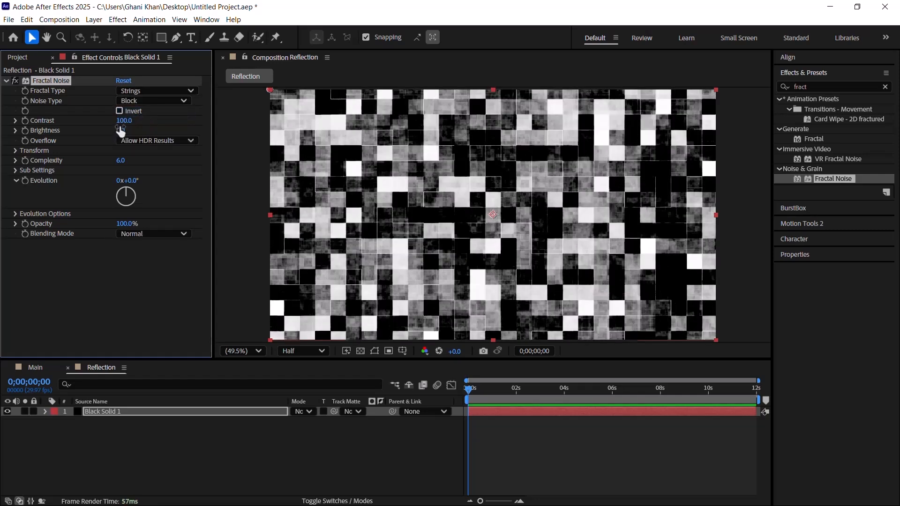
# Step: Set the Fractal Noise contrast to 200 and brightness to 10
pyautogui.click(124, 121)
pyautogui.write('200')
pyautogui.press('Return')
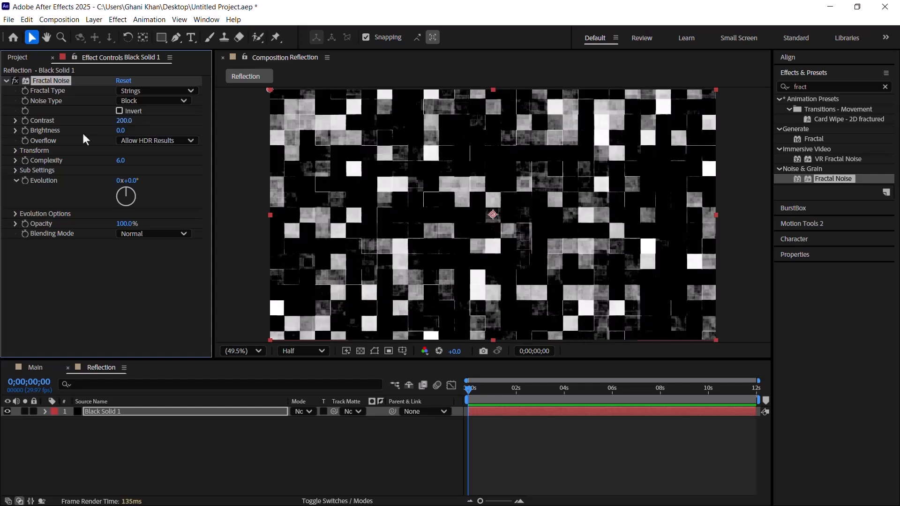
pyautogui.click(124, 131)
pyautogui.write('10')
pyautogui.press('Return')
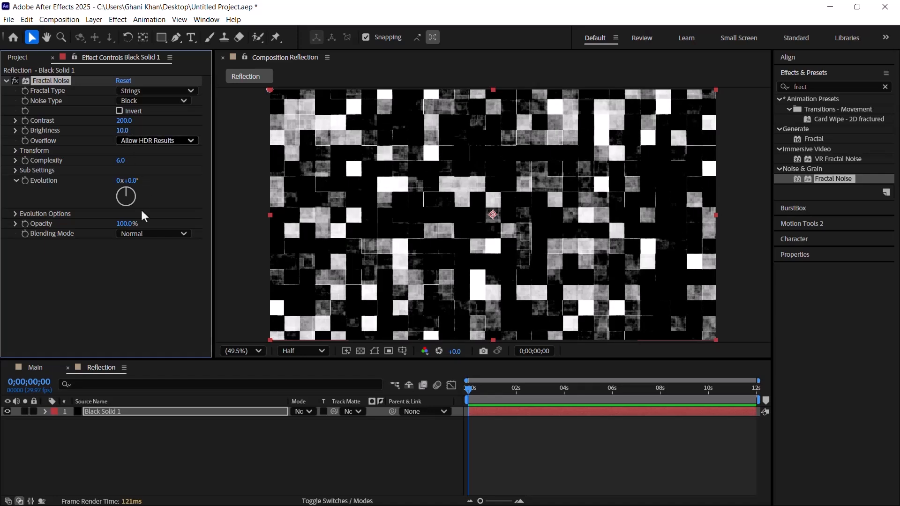
# Step: Reduce the Fractal Noise complexity to 1.3
pyautogui.click(125, 160)
pyautogui.press('BackSpace')
pyautogui.write('2.5')
pyautogui.press('Return')
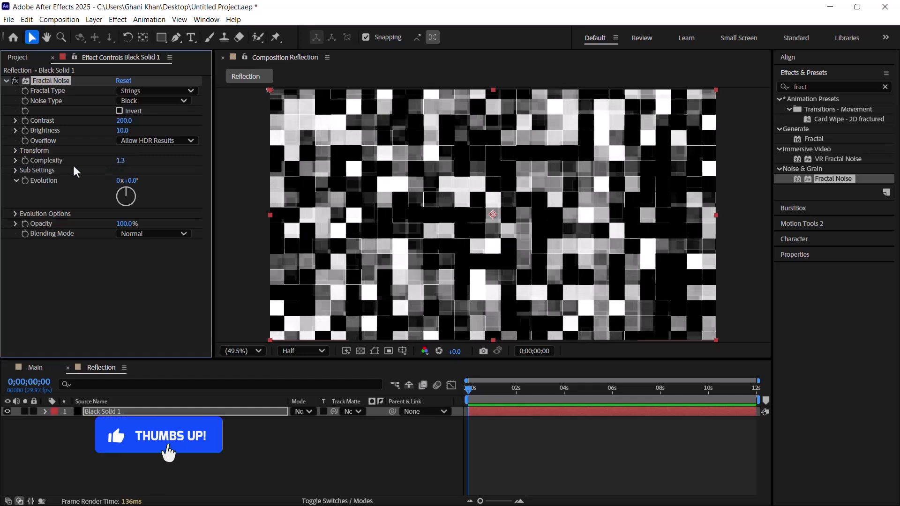
# Step: Turn off uniform scaling for the fractal noise and set its scale width to 320 and scale height to 350
pyautogui.click(13, 151)
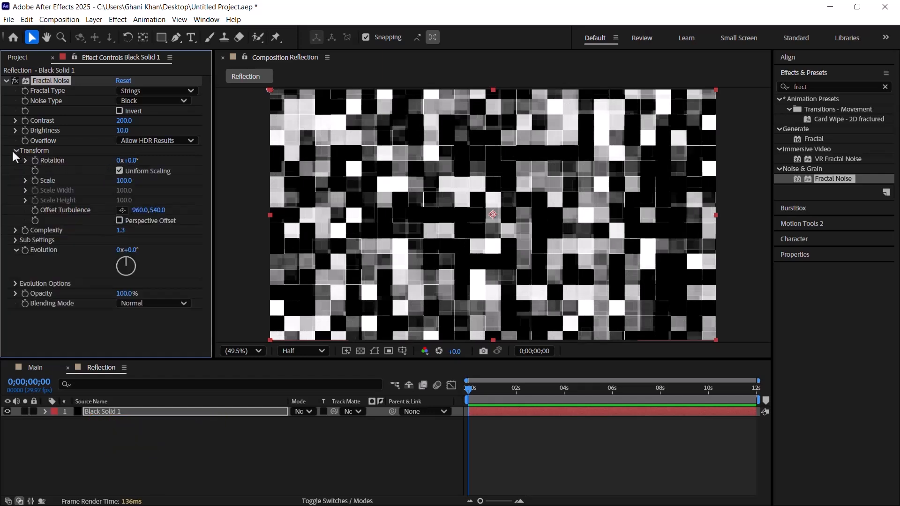
pyautogui.click(119, 170)
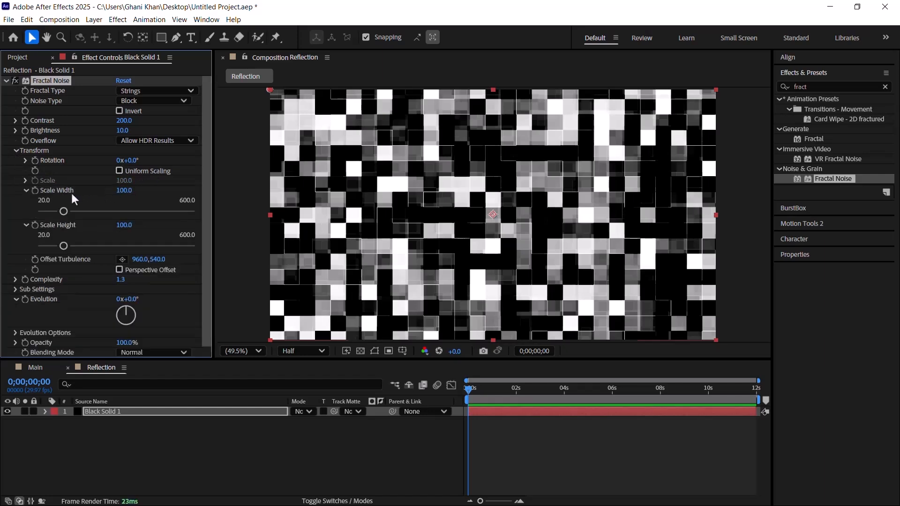
pyautogui.click(123, 190)
pyautogui.write('325')
pyautogui.press('Return')
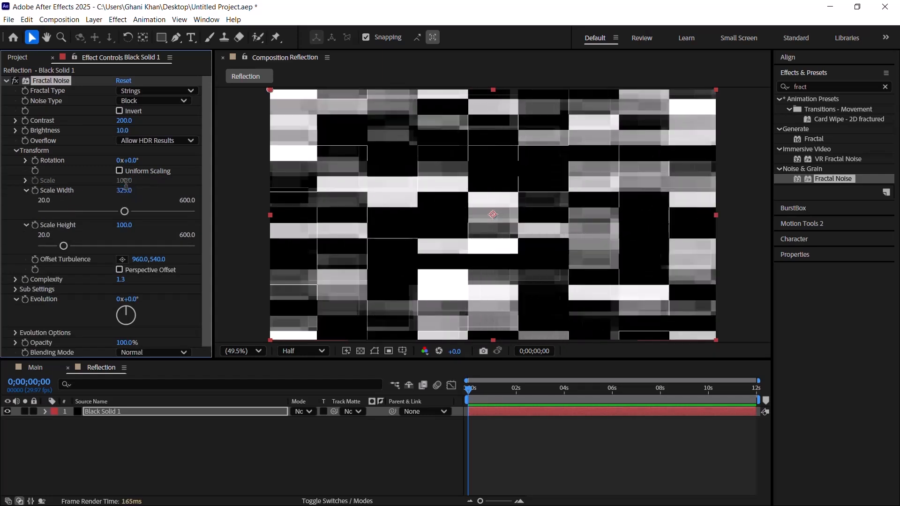
pyautogui.click(125, 190)
pyautogui.write('323')
pyautogui.press('Return')
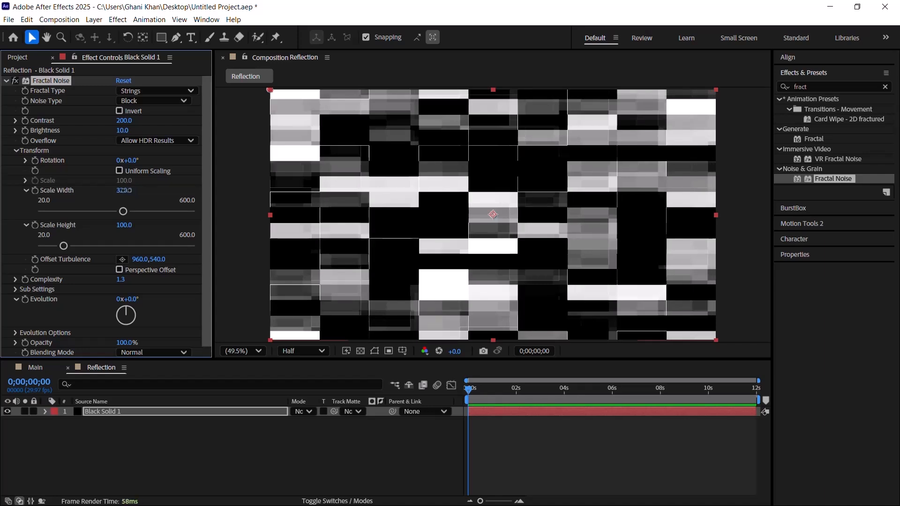
pyautogui.click(122, 226)
pyautogui.write('350')
pyautogui.press('Return')
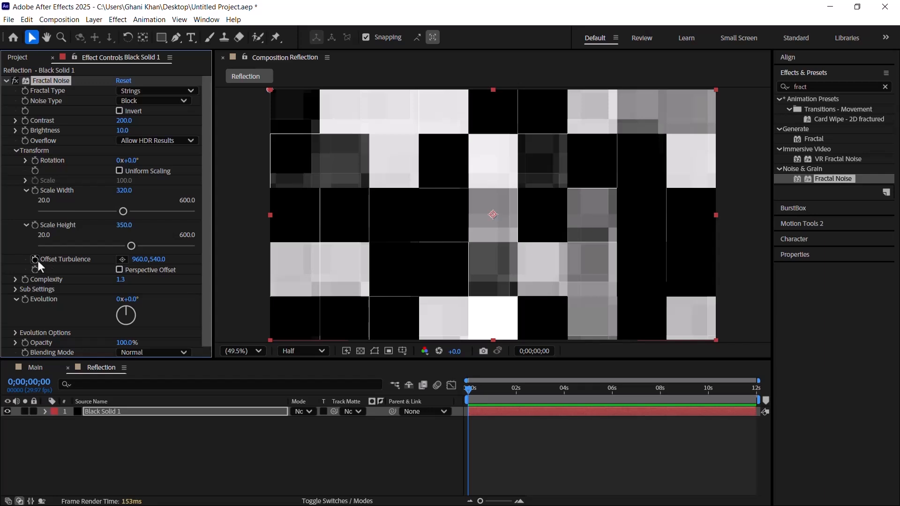
# Step: Keyframe the fractal noise's Offset Turbulence at 0, 0 on the first frame
pyautogui.click(141, 259)
pyautogui.write('0')
pyautogui.press('Return')
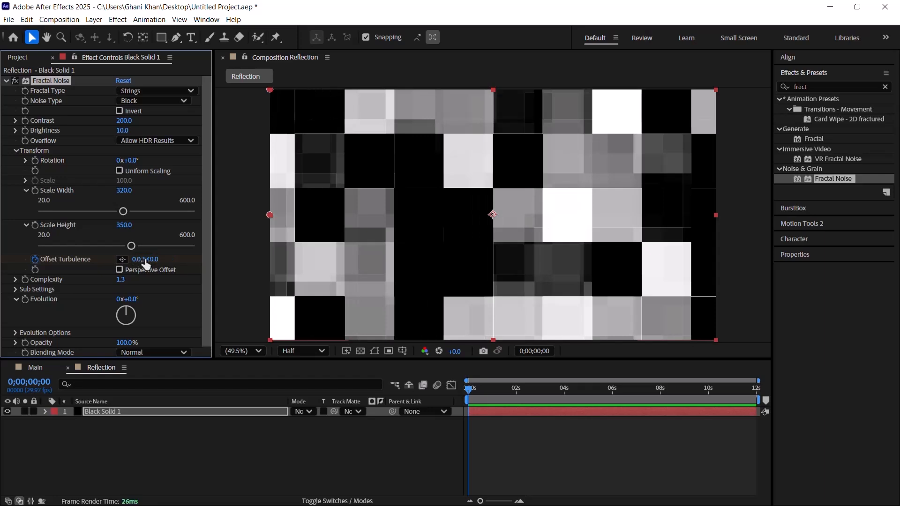
pyautogui.click(146, 259)
pyautogui.press('Return')
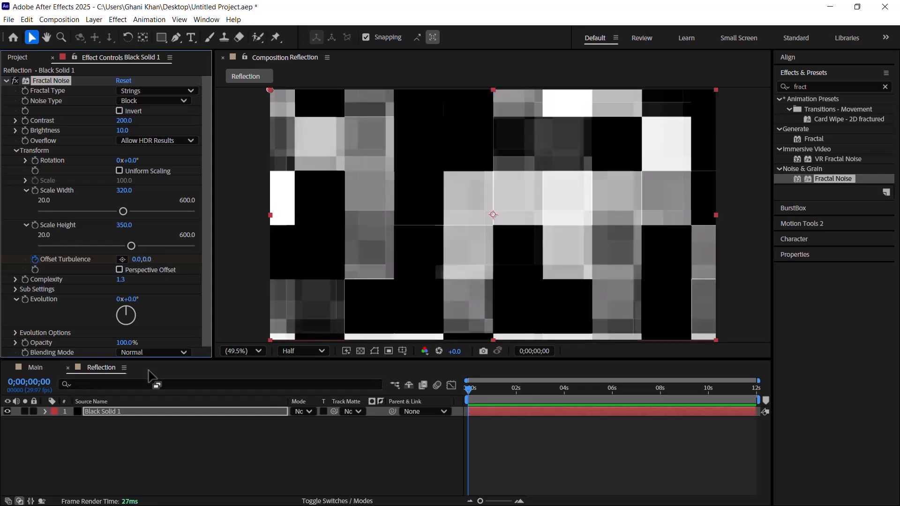
# Step: At the last frame, 0;00;11;29, keyframe Offset Turbulence at 200, 0, and re-enter its coordinates with 0 for the vertical offset
pyautogui.moveTo(754, 389); pyautogui.dragTo(791, 396)
pyautogui.press('pagedown')
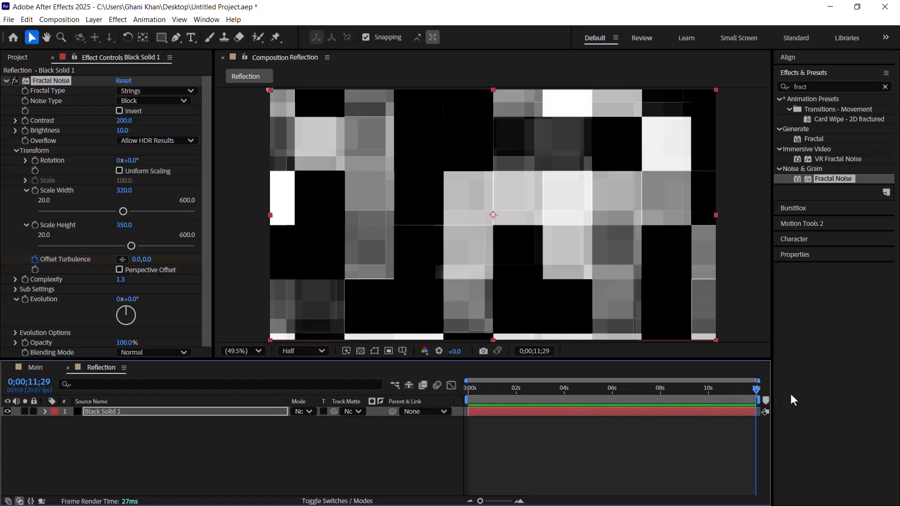
pyautogui.click(140, 259)
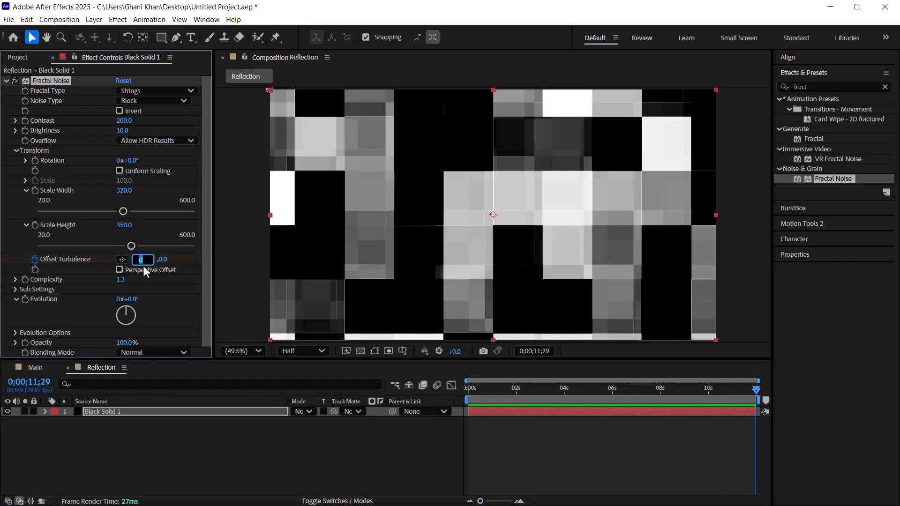
pyautogui.press('Return')
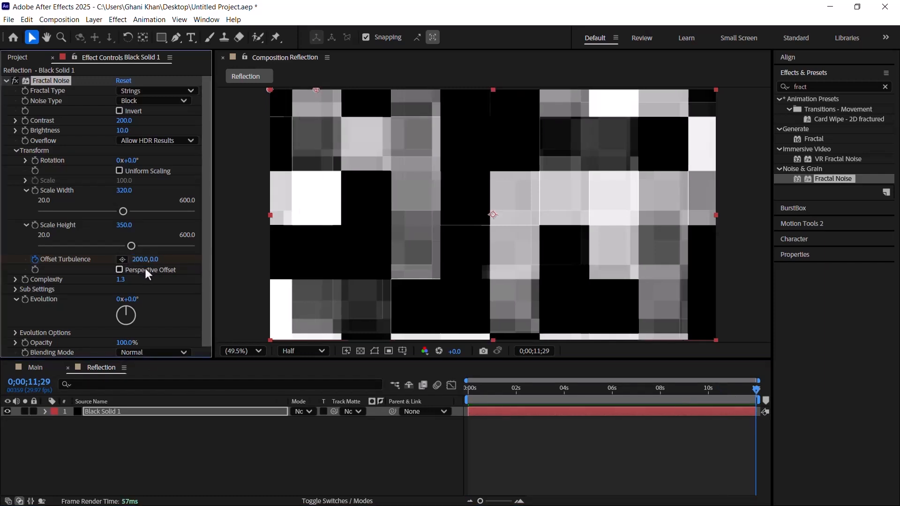
pyautogui.press(',')
pyautogui.press(',')
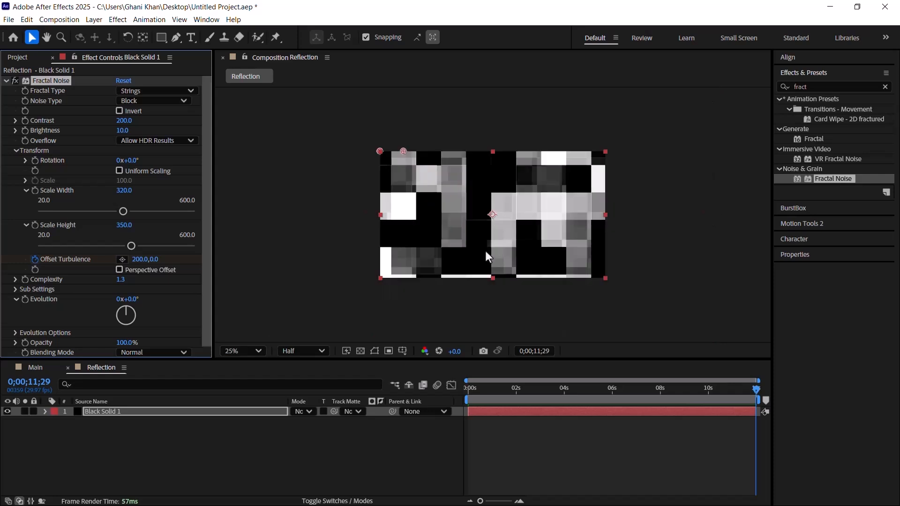
pyautogui.click(139, 259)
pyautogui.click(146, 259)
pyautogui.write('0')
pyautogui.press('Return')
# Step: Return to the first frame and set the fractal noise's Evolution to 2x+350°
pyautogui.moveTo(583, 393); pyautogui.dragTo(455, 390)
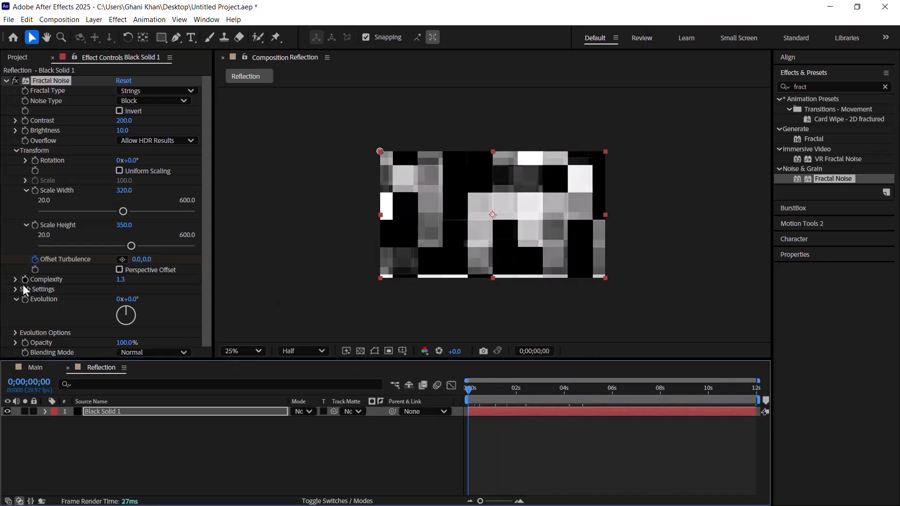
pyautogui.click(50, 302)
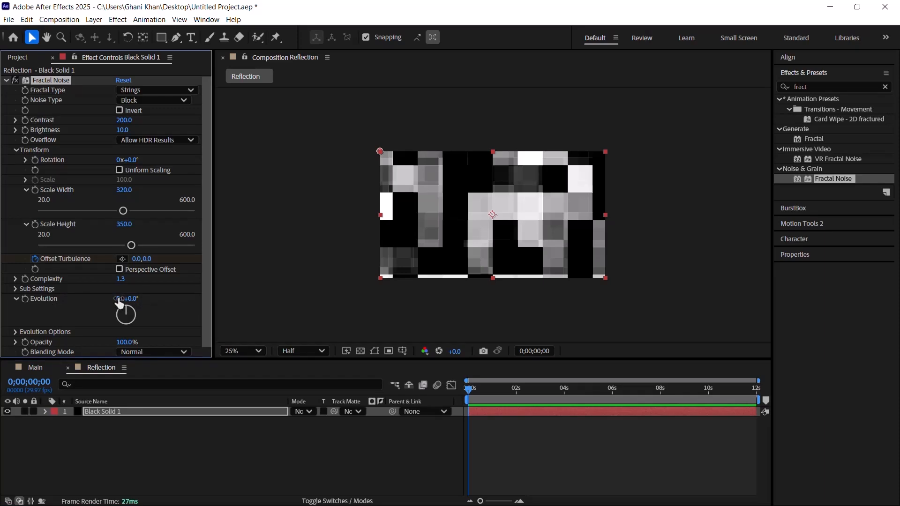
pyautogui.click(134, 300)
pyautogui.write('330')
pyautogui.press('Return')
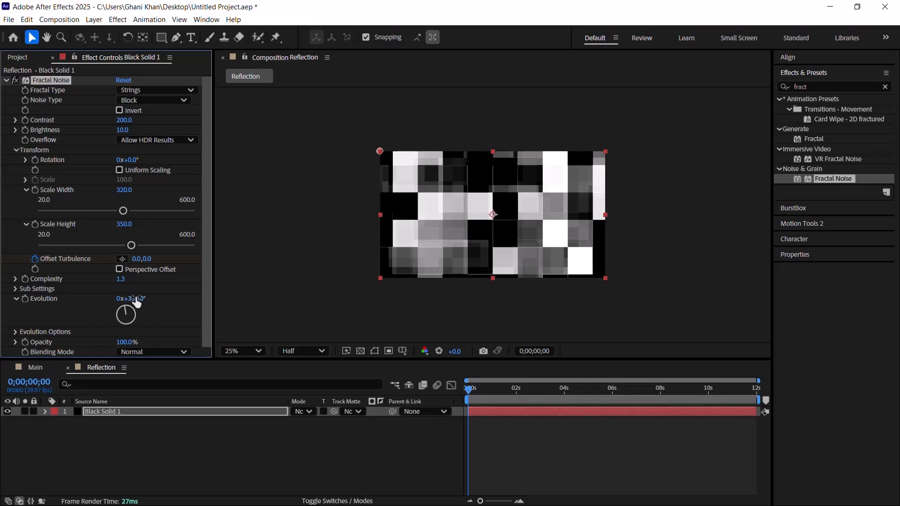
pyautogui.click(120, 299)
pyautogui.write('2')
pyautogui.press('Return')
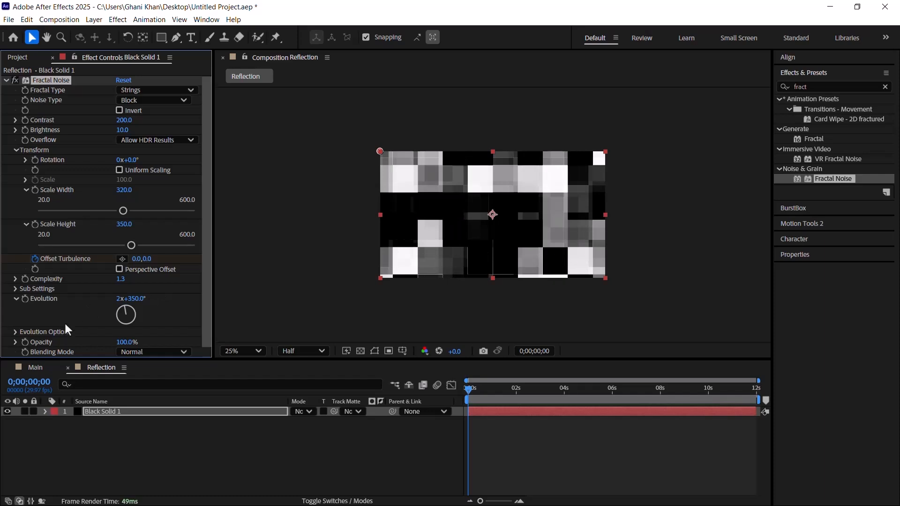
# Step: Set the random seed in the fractal noise's evolution options to 5
pyautogui.click(14, 331)
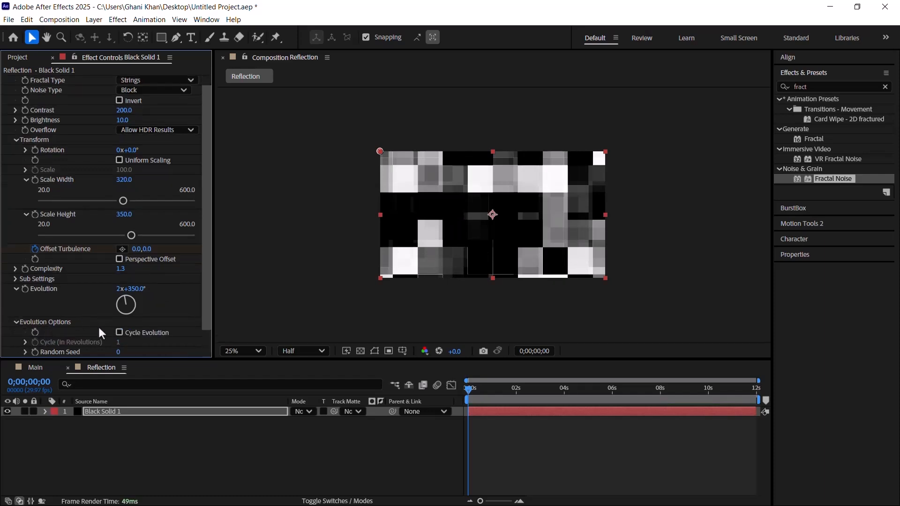
pyautogui.scroll(-2, 83, 325)
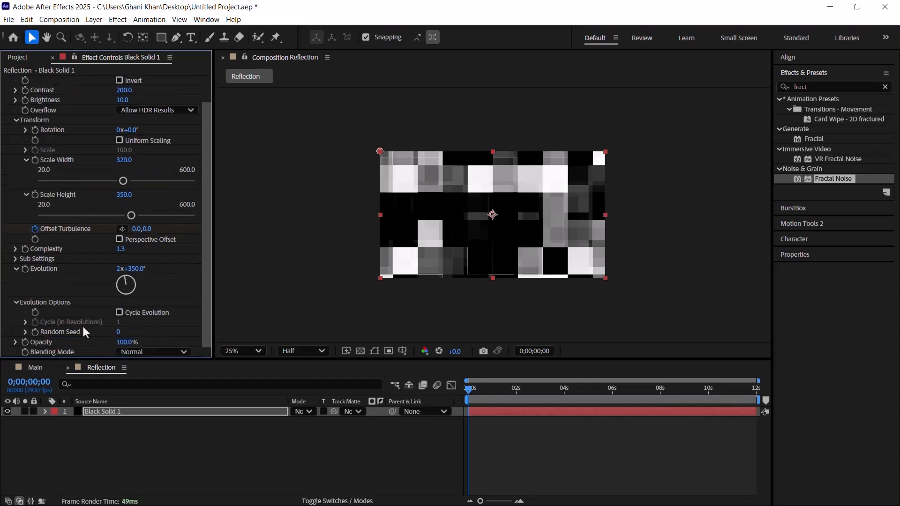
pyautogui.click(117, 332)
pyautogui.write('5')
pyautogui.click(24, 322)
# Step: Add the Particle Matte composition as a layer above the black solid in Reflection
pyautogui.click(19, 58)
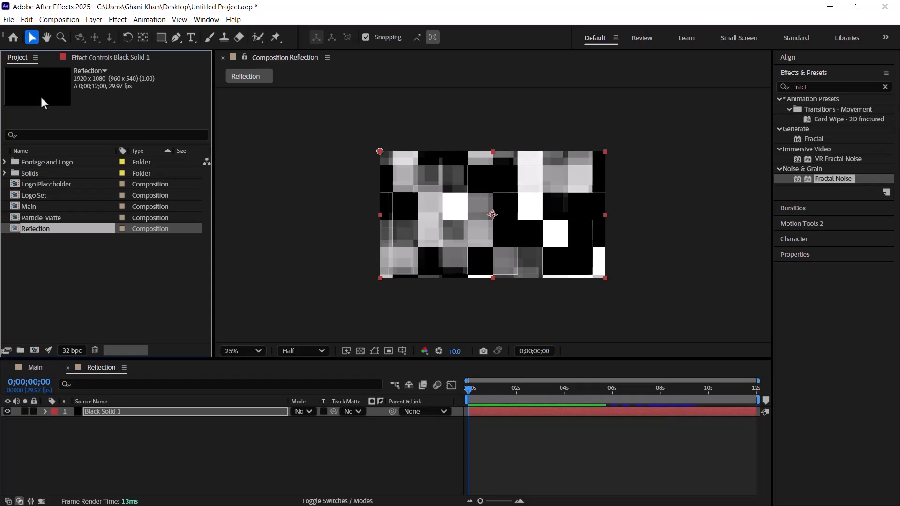
pyautogui.moveTo(41, 217); pyautogui.dragTo(127, 410)
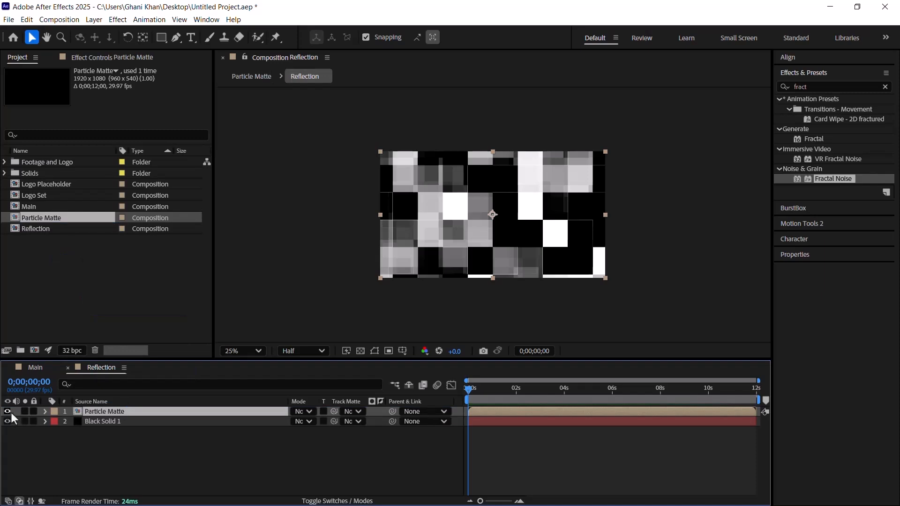
# Step: Find the Turbulent Displace effect and apply it to the black solid layer
pyautogui.click(171, 421)
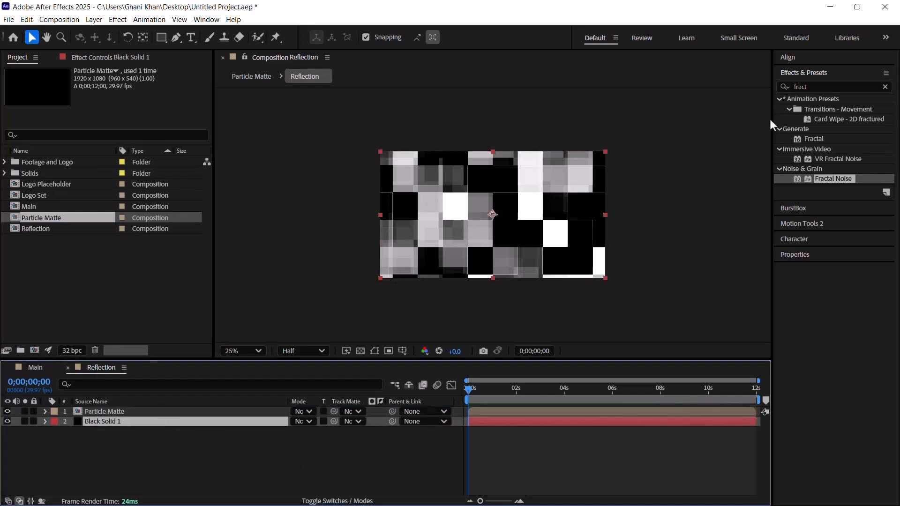
pyautogui.click(821, 86)
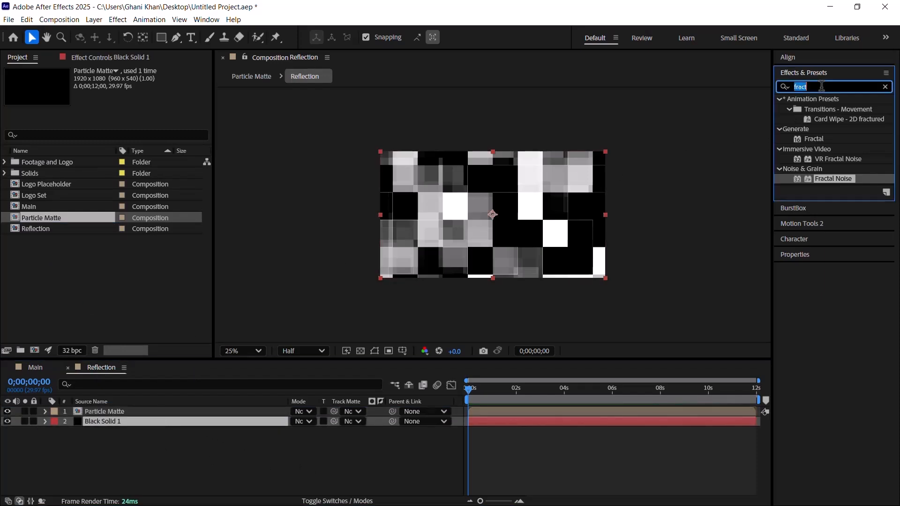
pyautogui.write('tub')
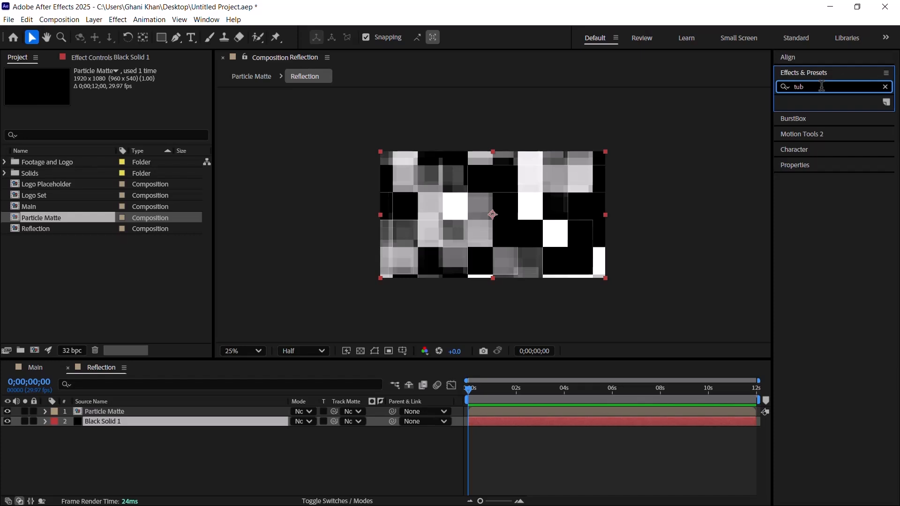
pyautogui.press('BackSpace')
pyautogui.write('rb')
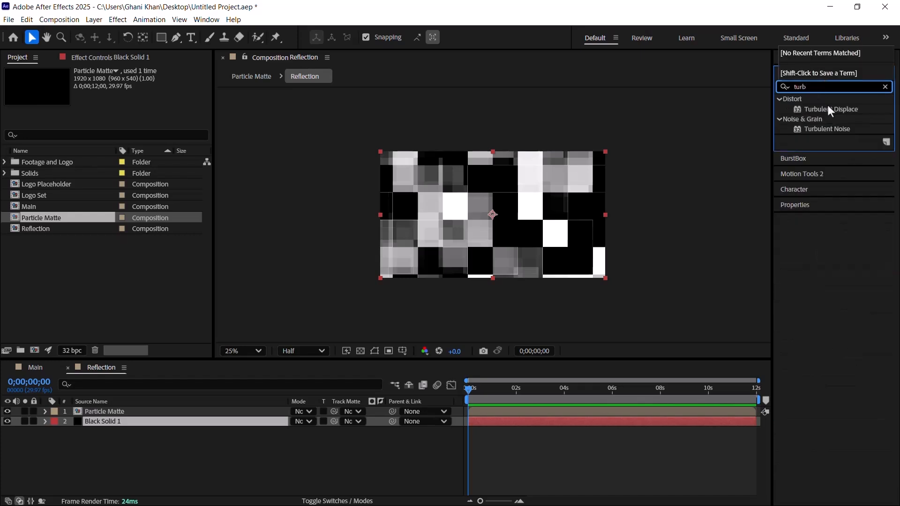
pyautogui.moveTo(828, 109); pyautogui.dragTo(116, 423)
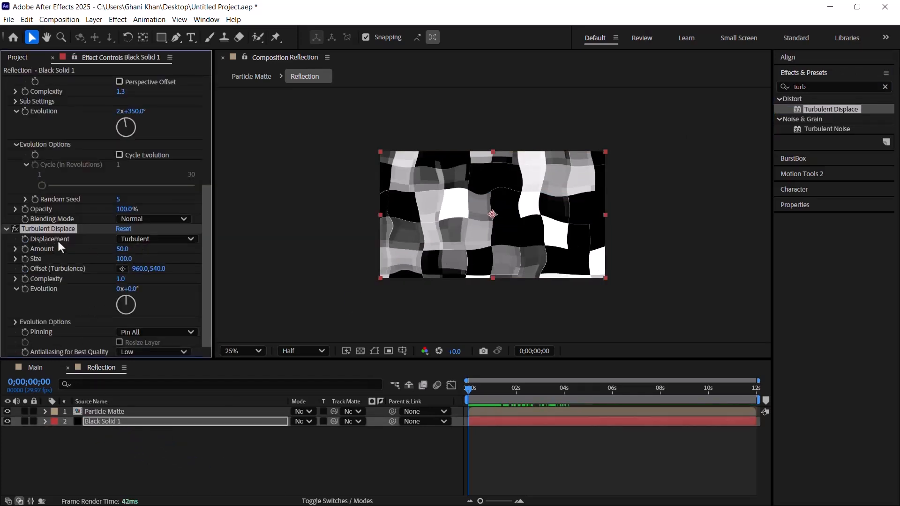
# Step: Set Turbulent Displace to Turbulent Smoother displacement with an amount of 5 and a size of 50
pyautogui.click(142, 240)
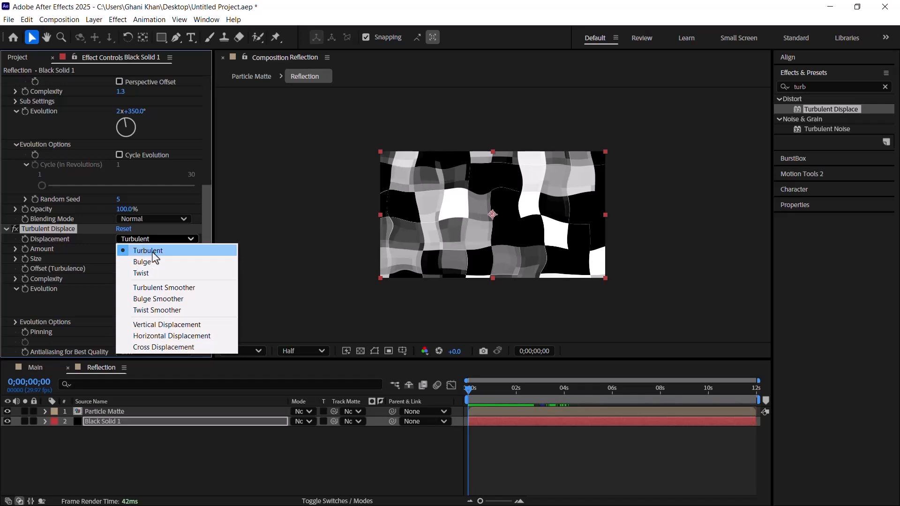
pyautogui.click(154, 290)
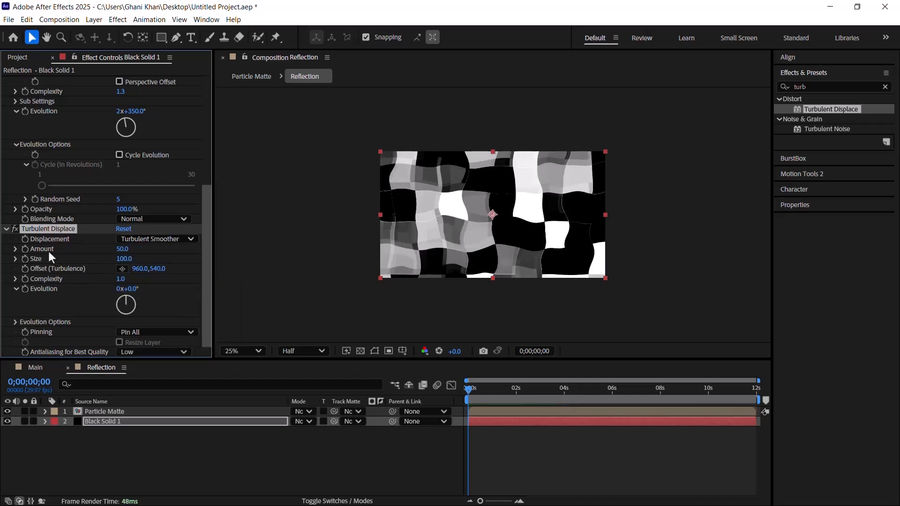
pyautogui.click(123, 249)
pyautogui.write('5')
pyautogui.press('Return')
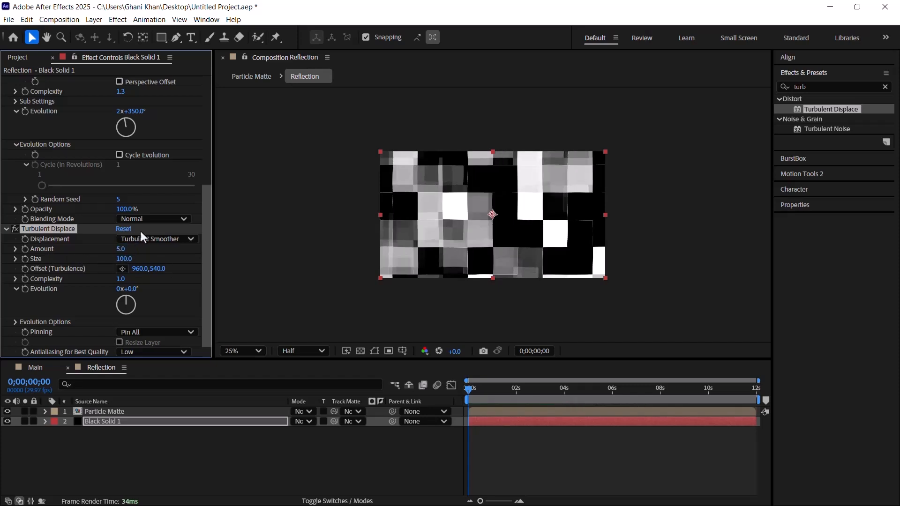
pyautogui.click(123, 259)
pyautogui.write('50')
pyautogui.press('Return')
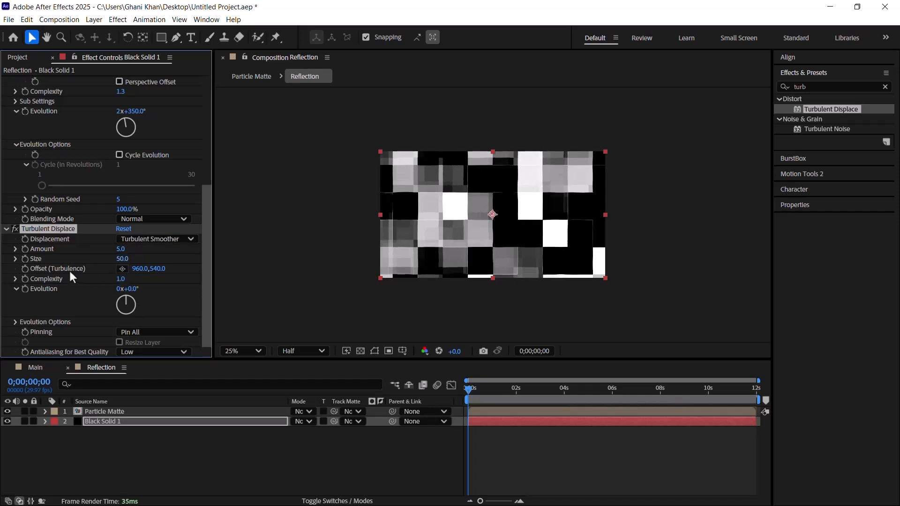
# Step: Set the Turbulent Displace turbulence offset on the black solid to -527, -280
pyautogui.click(137, 268)
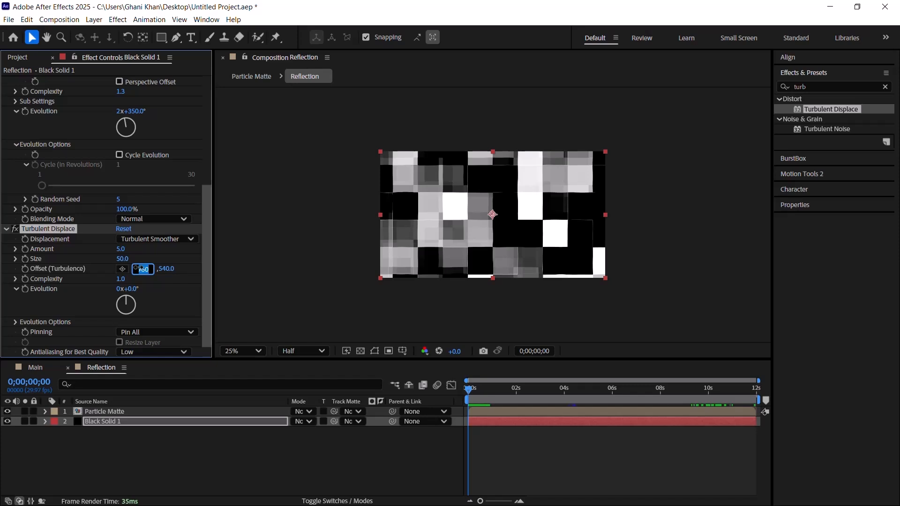
pyautogui.press('BackSpace')
pyautogui.write('-32')
pyautogui.write('7')
pyautogui.press('Return')
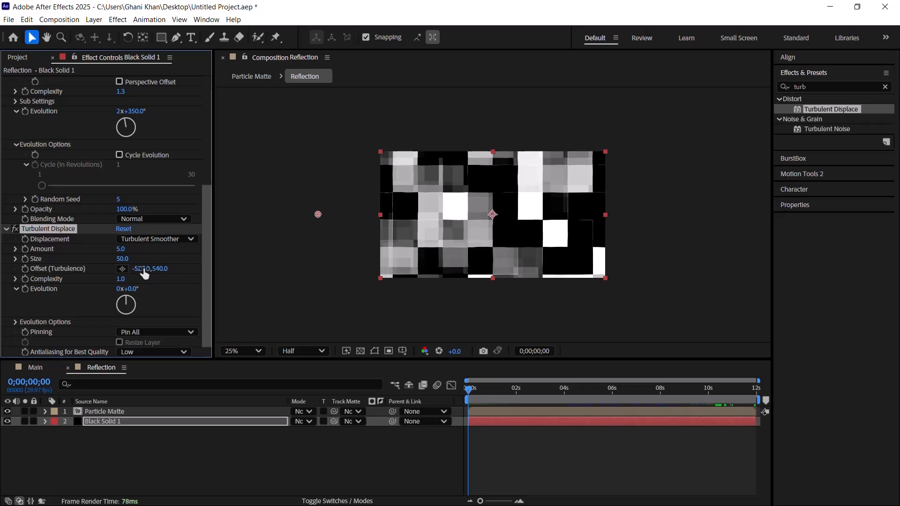
pyautogui.click(163, 270)
pyautogui.press('BackSpace')
pyautogui.write('6')
pyautogui.press('Return')
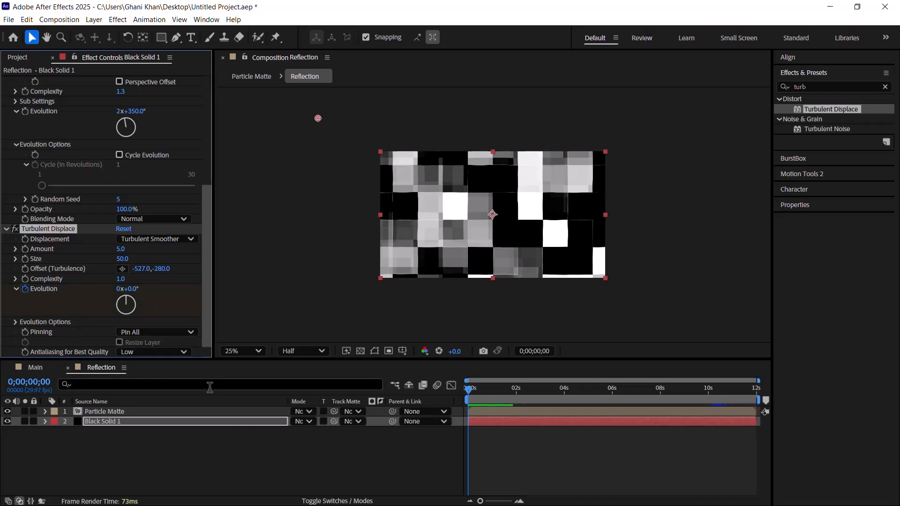
# Step: Animate the Turbulent Displace evolution with keyframes from 0° at the composition's start to 150° at its last frame
pyautogui.press('u')
pyautogui.click(496, 449)
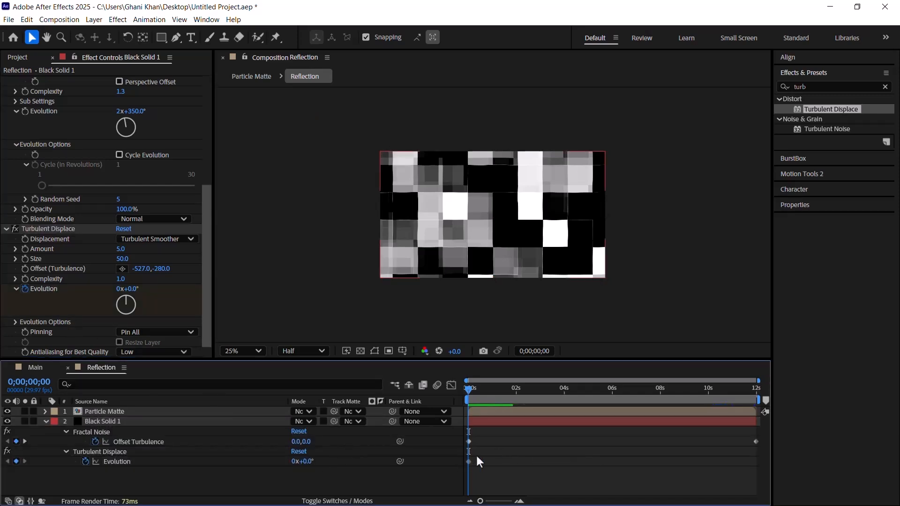
pyautogui.click(468, 462)
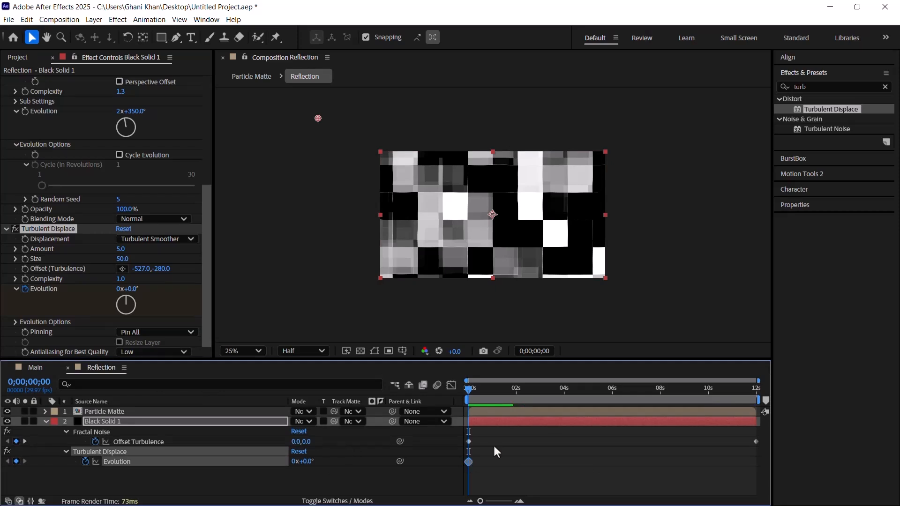
pyautogui.moveTo(492, 395); pyautogui.dragTo(759, 407)
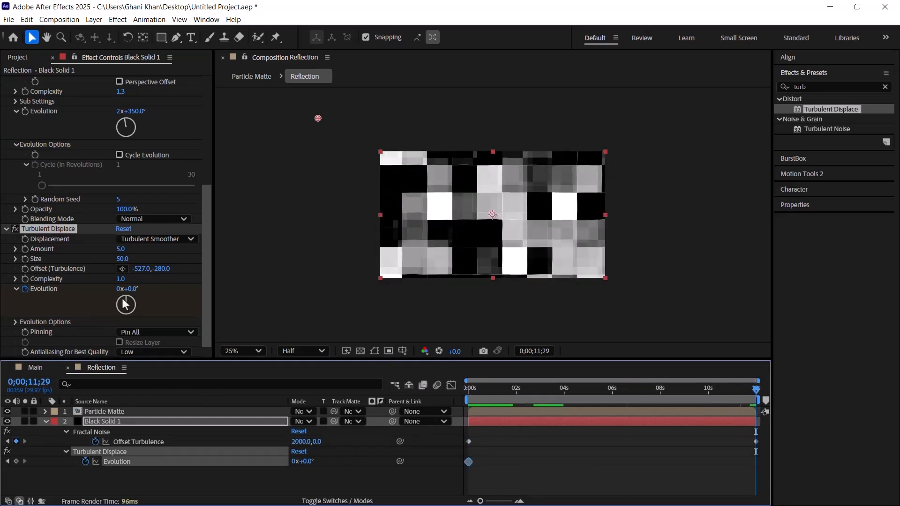
pyautogui.click(133, 289)
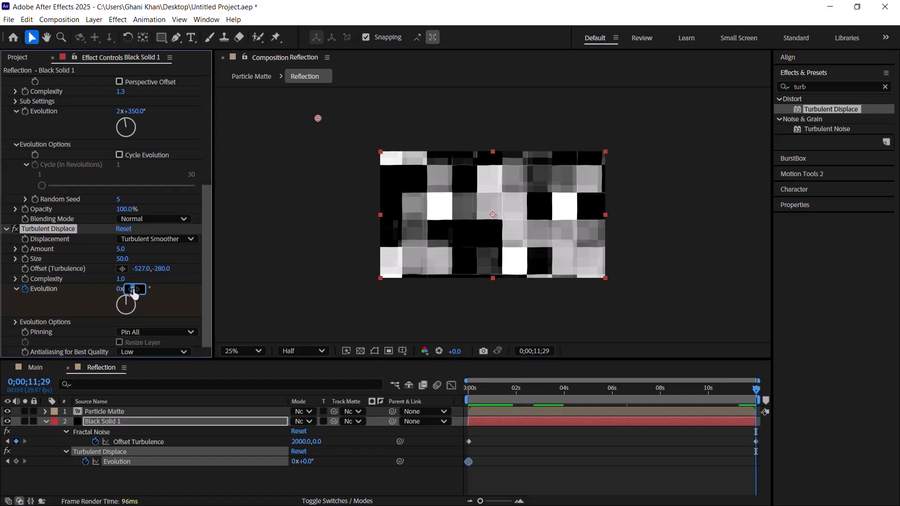
pyautogui.write('150')
pyautogui.press('Return')
# Step: Find the Fast Box Blur effect and apply it to the black solid layer
pyautogui.click(819, 86)
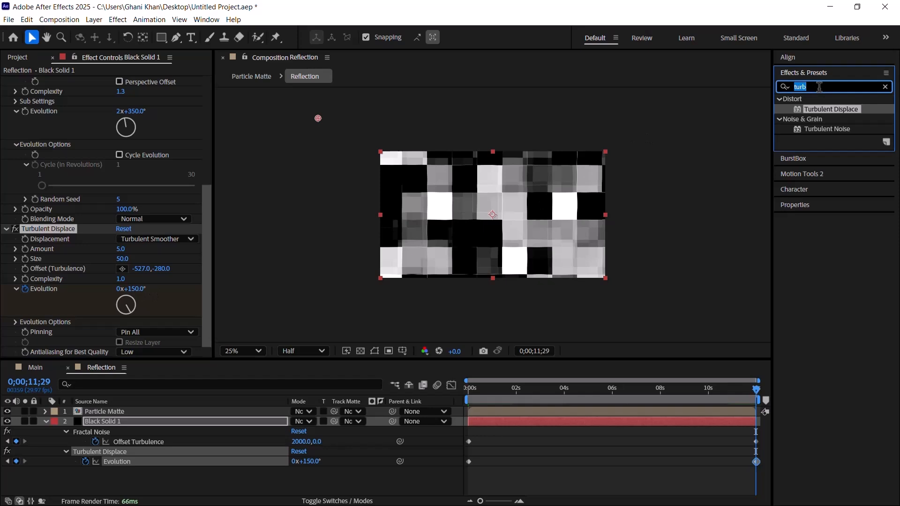
pyautogui.write('f')
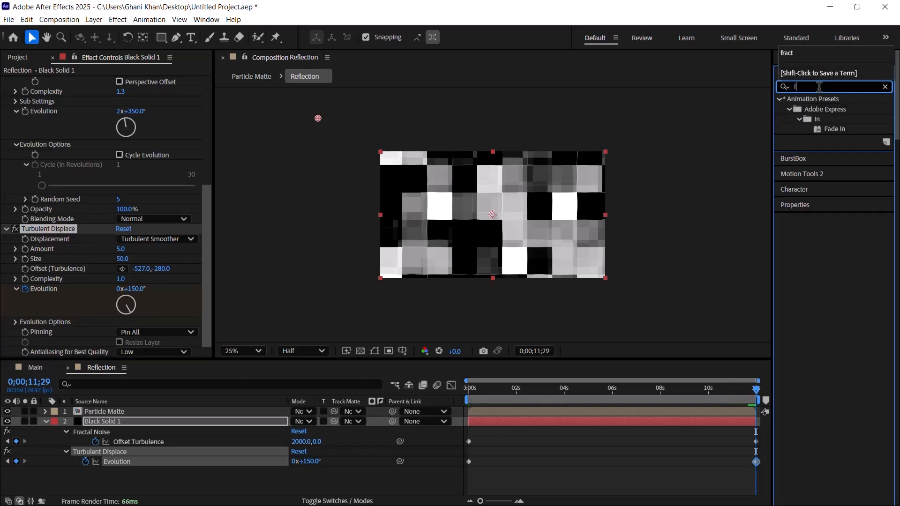
pyautogui.write('aast b')
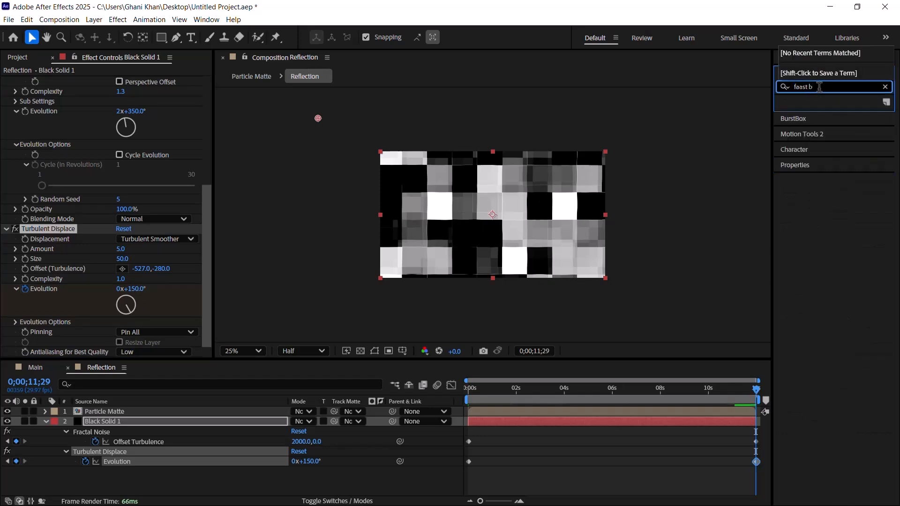
pyautogui.press('Left')
pyautogui.press('Left')
pyautogui.press('Left')
pyautogui.press('Left')
pyautogui.press('Left')
pyautogui.press('BackSpace')
pyautogui.moveTo(833, 119); pyautogui.dragTo(451, 238)
pyautogui.click(156, 421)
pyautogui.moveTo(151, 418); pyautogui.dragTo(151, 418)
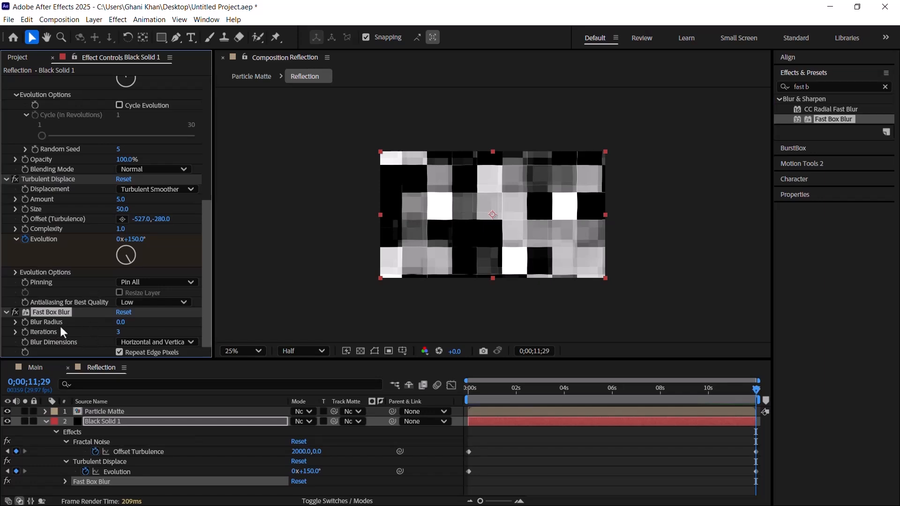
# Step: Set the Fast Box Blur radius to 8 and its iterations to 1
pyautogui.click(121, 321)
pyautogui.write('8')
pyautogui.press('Return')
pyautogui.click(119, 332)
pyautogui.write('1')
pyautogui.press('Return')
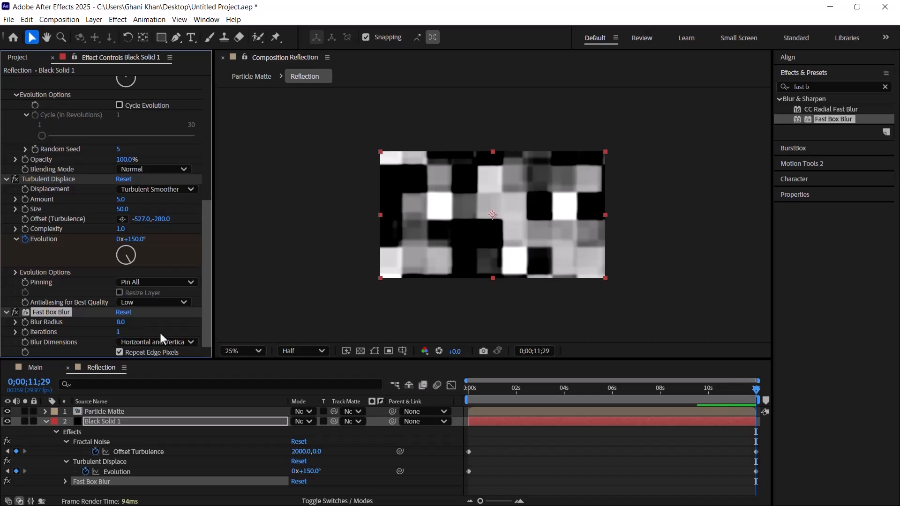
# Step: Find the Tint effect and apply it to the black solid layer
pyautogui.doubleClick(816, 86)
pyautogui.click(815, 86)
pyautogui.write('t')
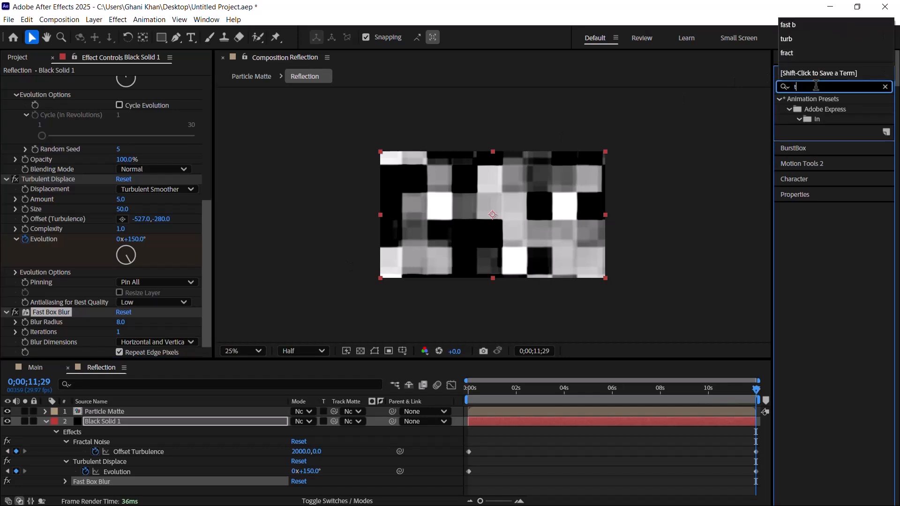
pyautogui.write('in')
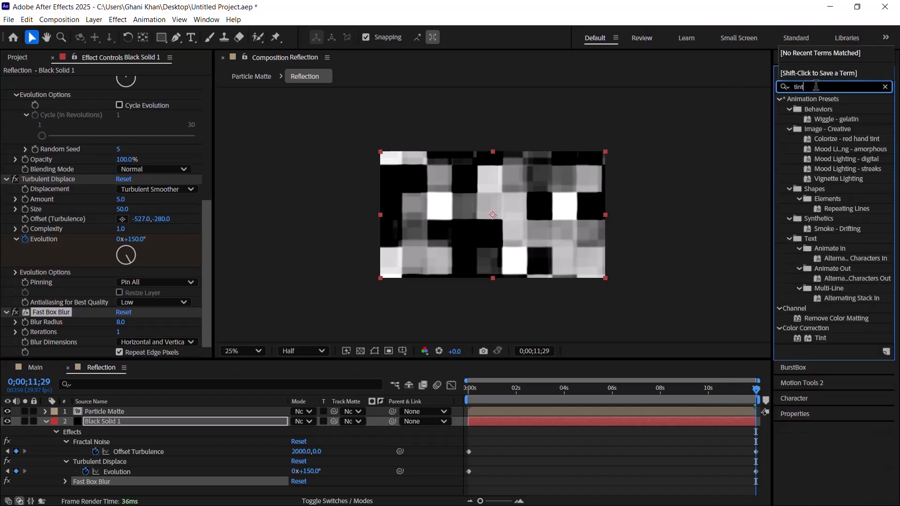
pyautogui.write('t')
pyautogui.moveTo(815, 139); pyautogui.dragTo(581, 214)
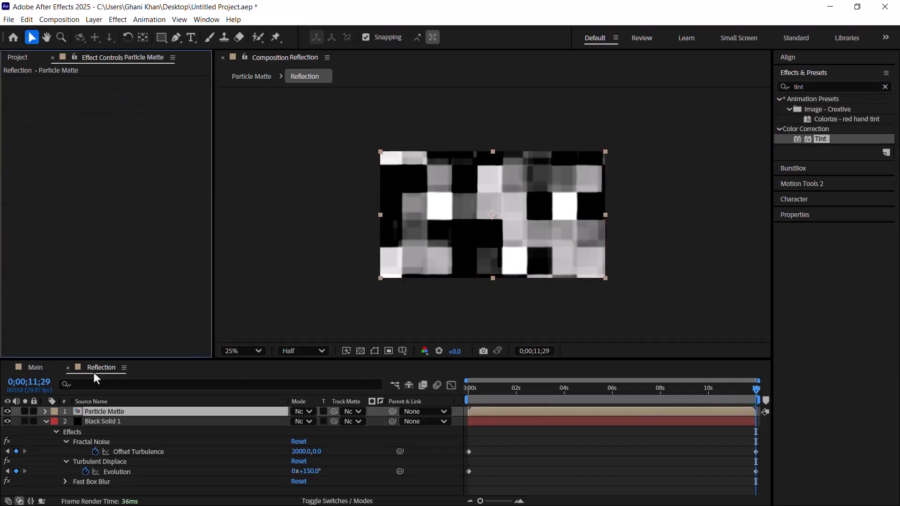
pyautogui.click(94, 423)
pyautogui.moveTo(834, 139); pyautogui.dragTo(148, 418)
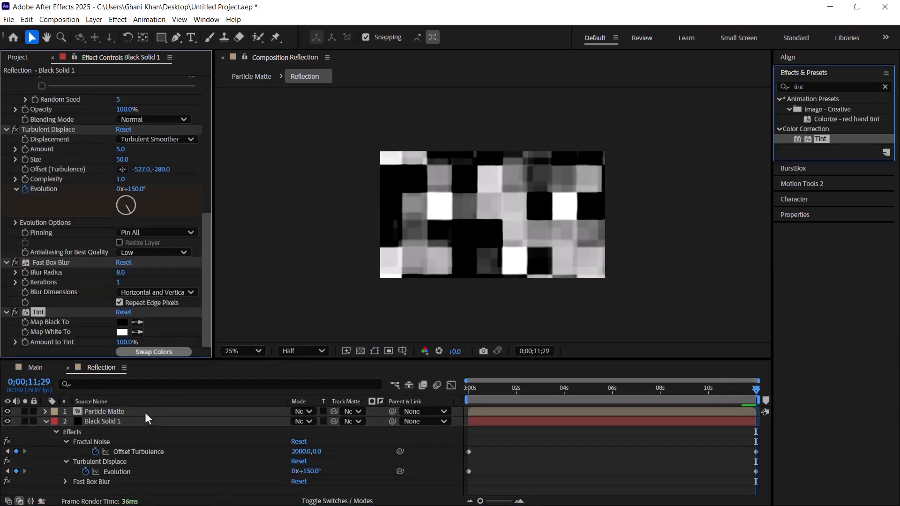
# Step: Map the Tint effect's white to black and set the amount to tint to 20%
pyautogui.click(137, 332)
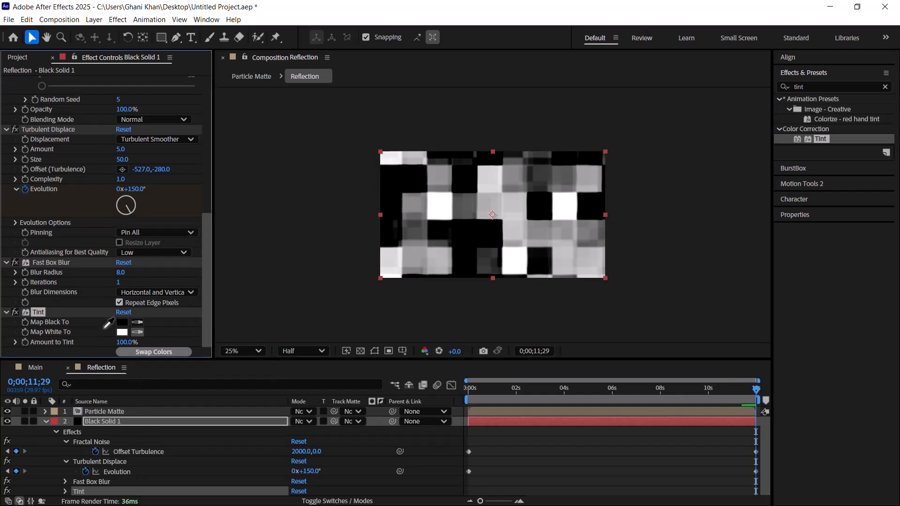
pyautogui.click(66, 346)
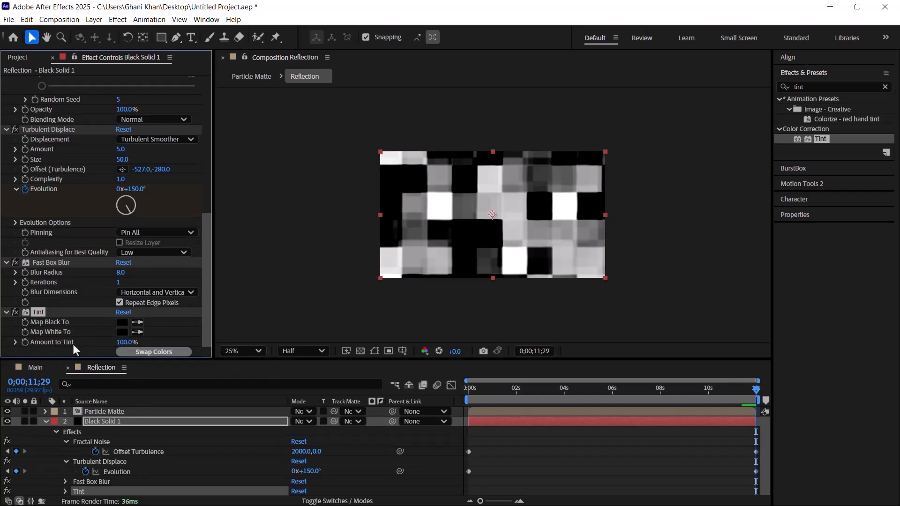
pyautogui.click(127, 342)
pyautogui.write('20')
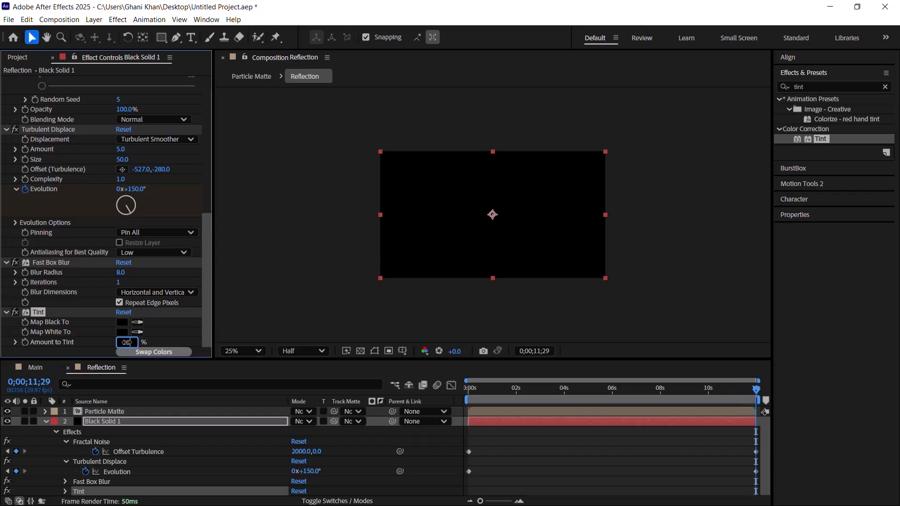
pyautogui.press('Return')
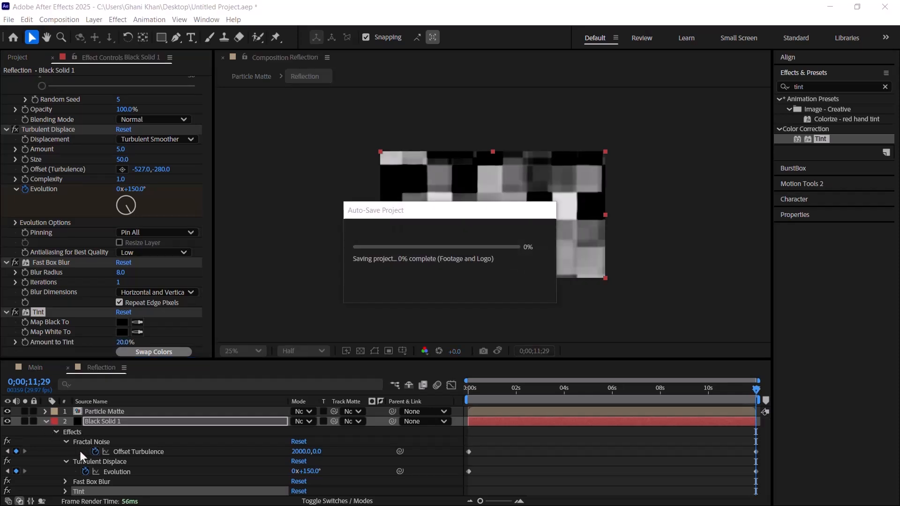
# Step: Apply Easy Ease to the final Offset Turbulence and Evolution keyframes and collapse the black solid layer
pyautogui.moveTo(735, 442); pyautogui.dragTo(782, 484)
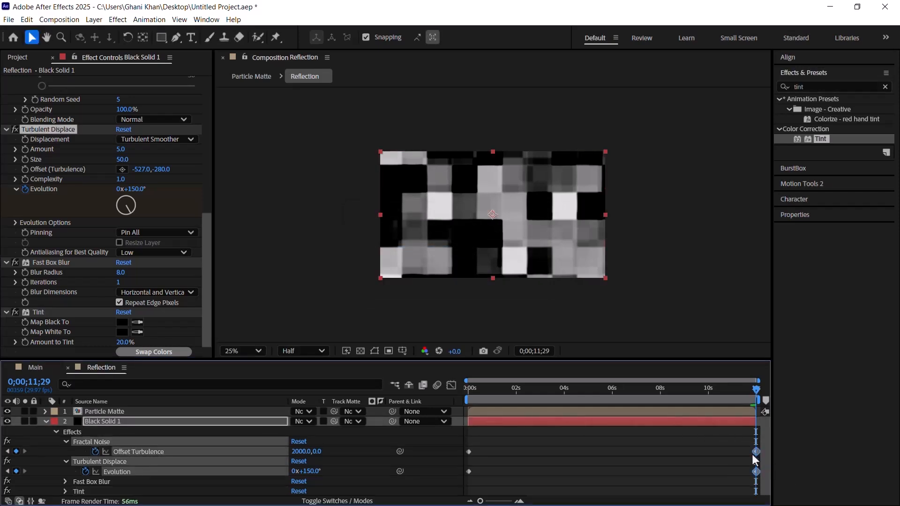
pyautogui.press('F9')
pyautogui.click(46, 422)
pyautogui.click(122, 443)
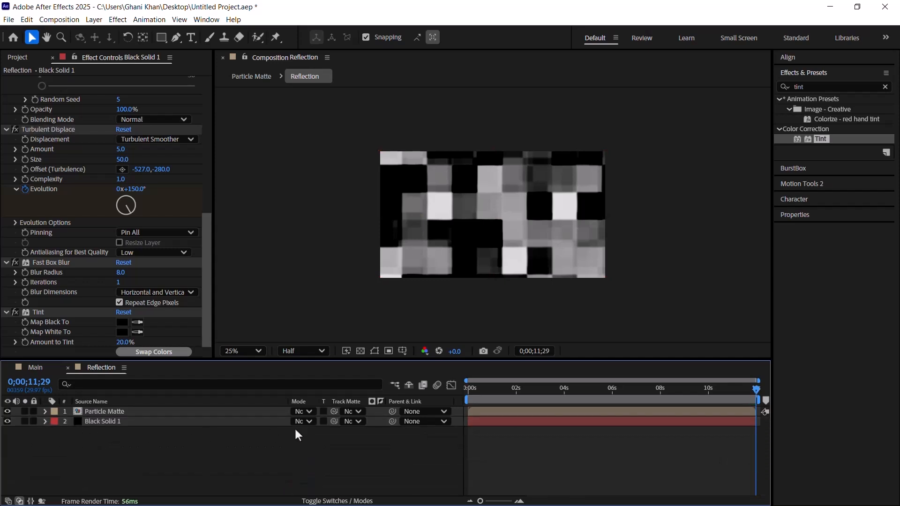
# Step: Set Particle Matte as the black solid's track matte and check the result near the start of the timeline
pyautogui.click(353, 422)
pyautogui.click(120, 422)
pyautogui.click(351, 422)
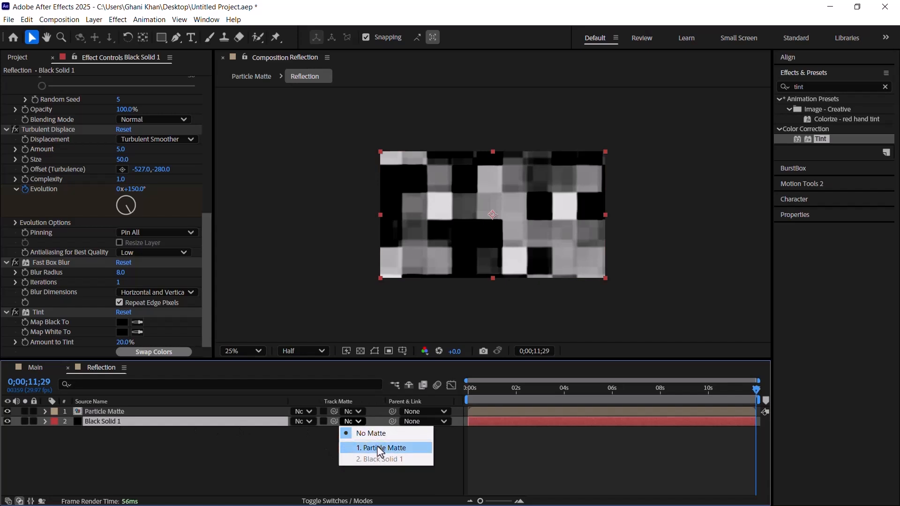
pyautogui.click(379, 447)
pyautogui.moveTo(554, 393); pyautogui.dragTo(498, 395)
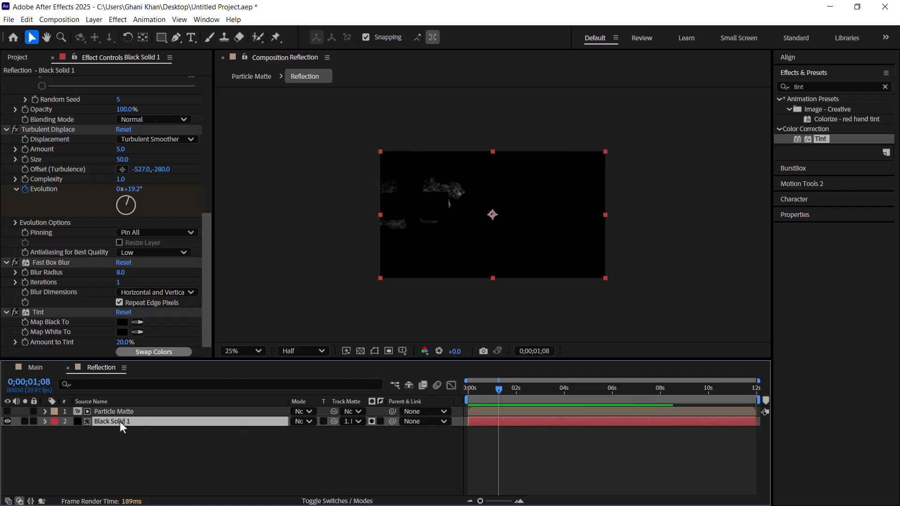
# Step: Duplicate the black solid, move the copy above Particle Matte and set its track matte to No Matte
pyautogui.hotkey('ctrl', 'd')
pyautogui.moveTo(115, 418); pyautogui.dragTo(118, 410)
pyautogui.click(342, 411)
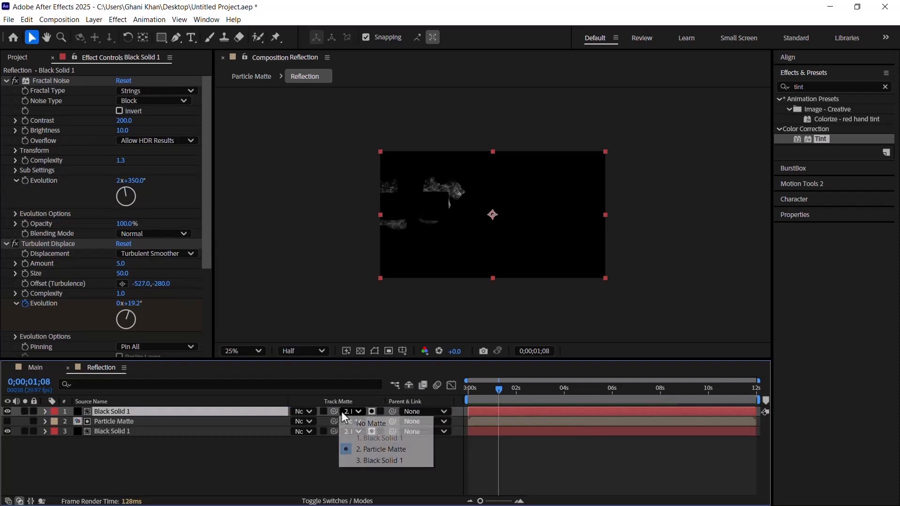
pyautogui.click(364, 425)
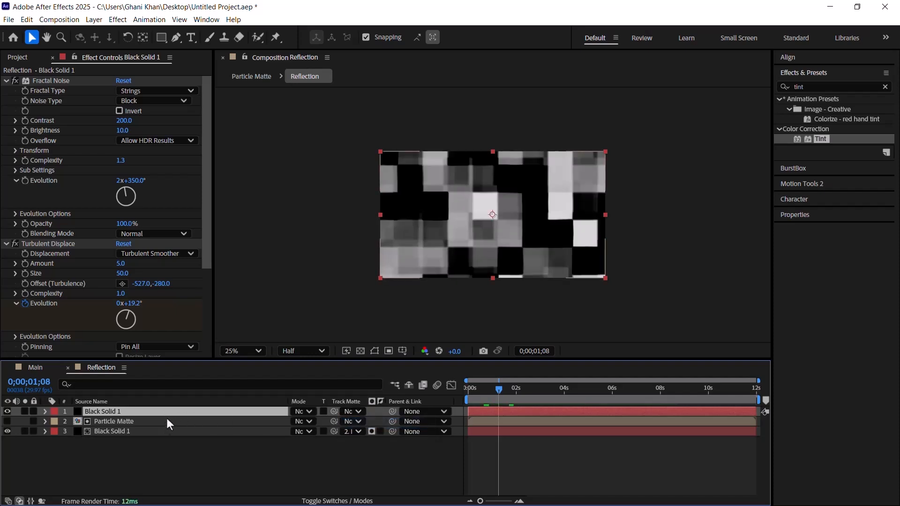
# Step: Add an opacity keyframe of 0% at 3 seconds on the uppermost black solid
pyautogui.press('u')
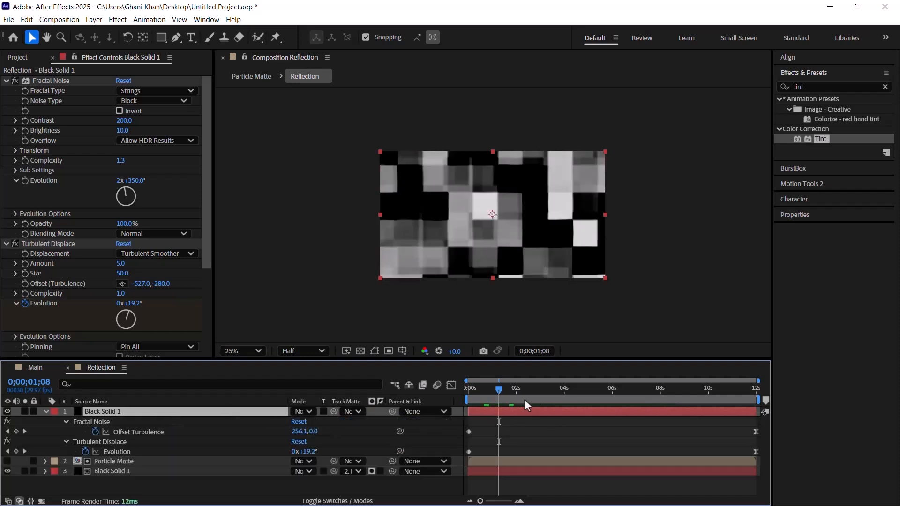
pyautogui.press('t')
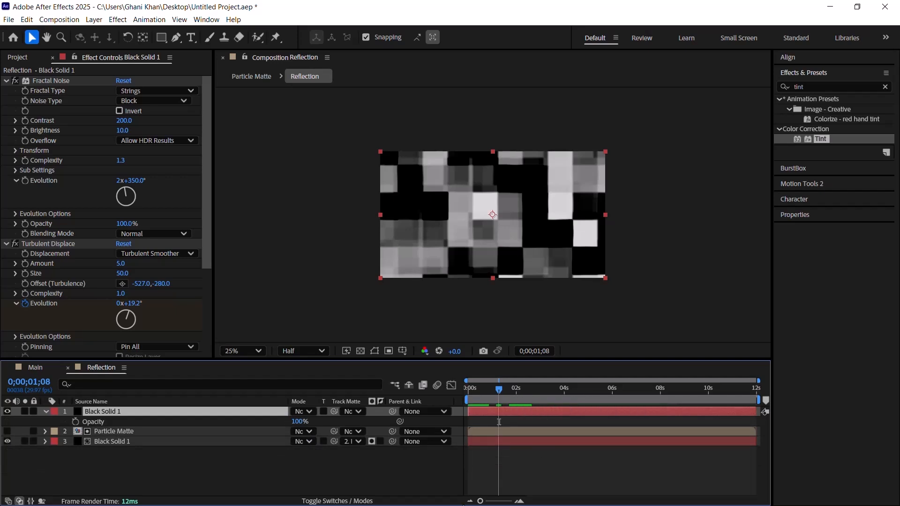
pyautogui.moveTo(480, 500); pyautogui.dragTo(496, 501)
pyautogui.click(596, 395)
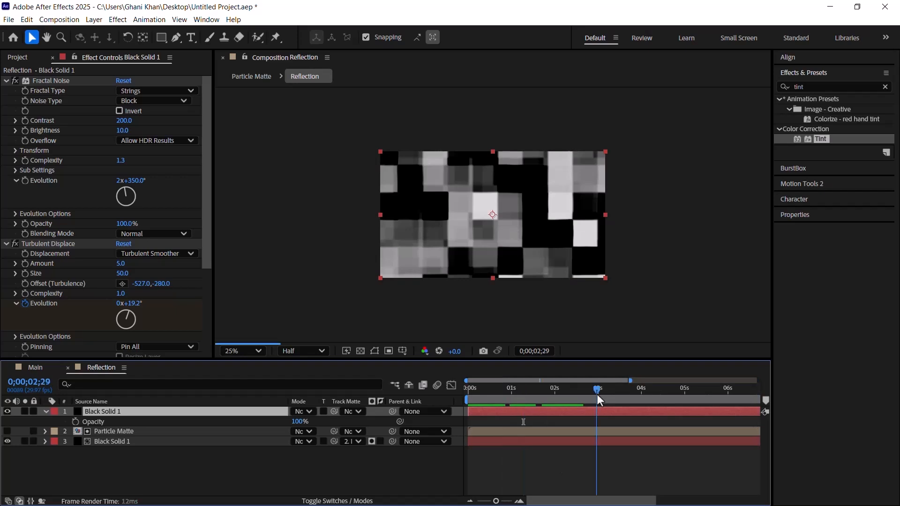
pyautogui.click(75, 422)
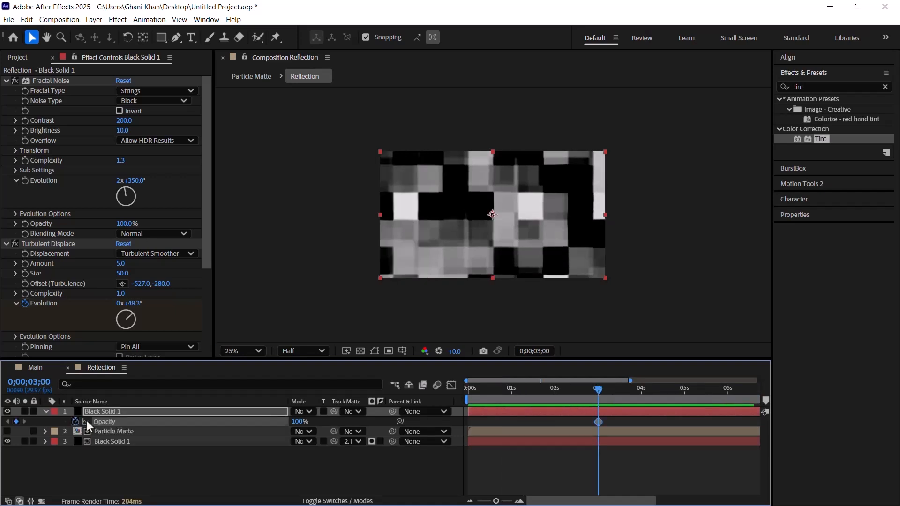
pyautogui.click(300, 422)
pyautogui.write('0')
pyautogui.press('Return')
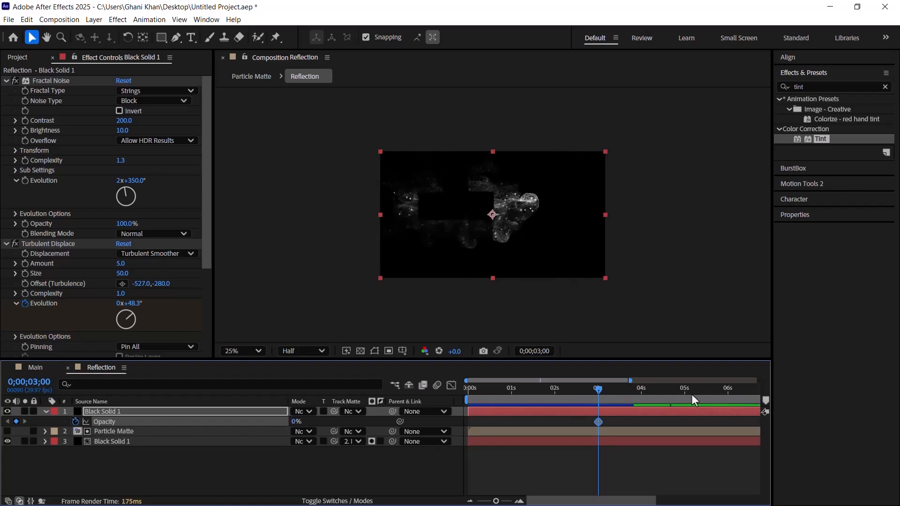
# Step: Keyframe the uppermost solid's opacity to 100% at 5 seconds and ease its 3-second opacity keyframe
pyautogui.click(683, 396)
pyautogui.click(684, 394)
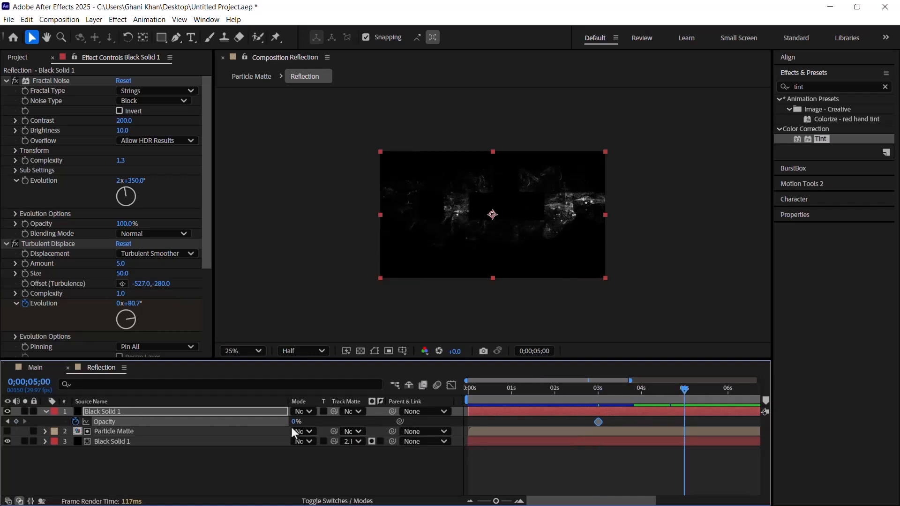
pyautogui.moveTo(294, 423); pyautogui.dragTo(422, 427)
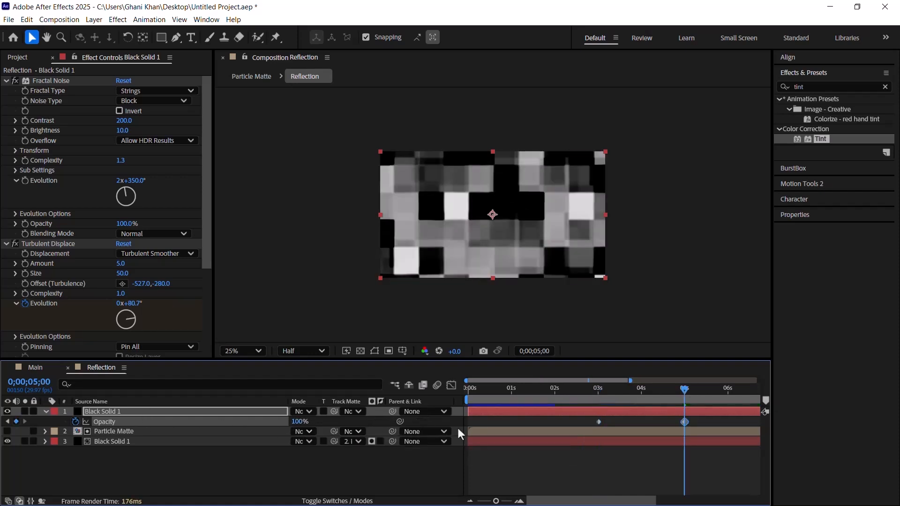
pyautogui.moveTo(611, 420); pyautogui.dragTo(582, 426)
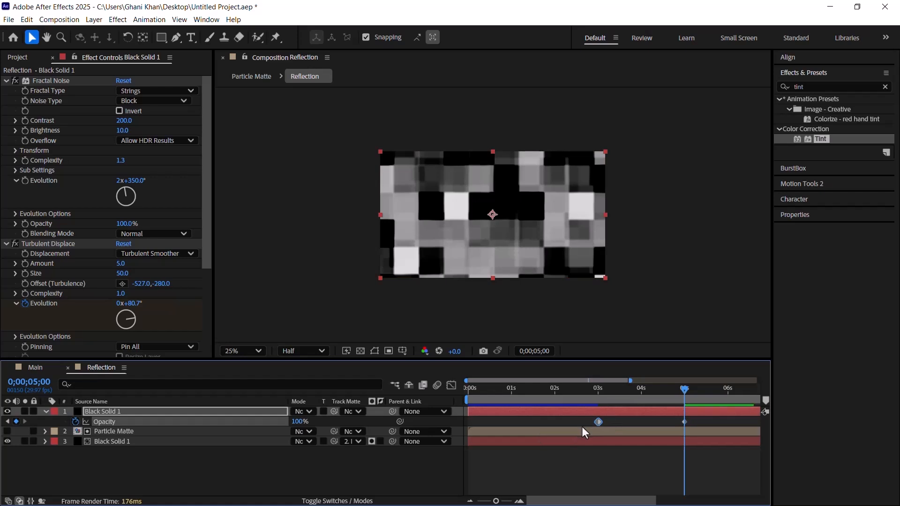
pyautogui.click(611, 391)
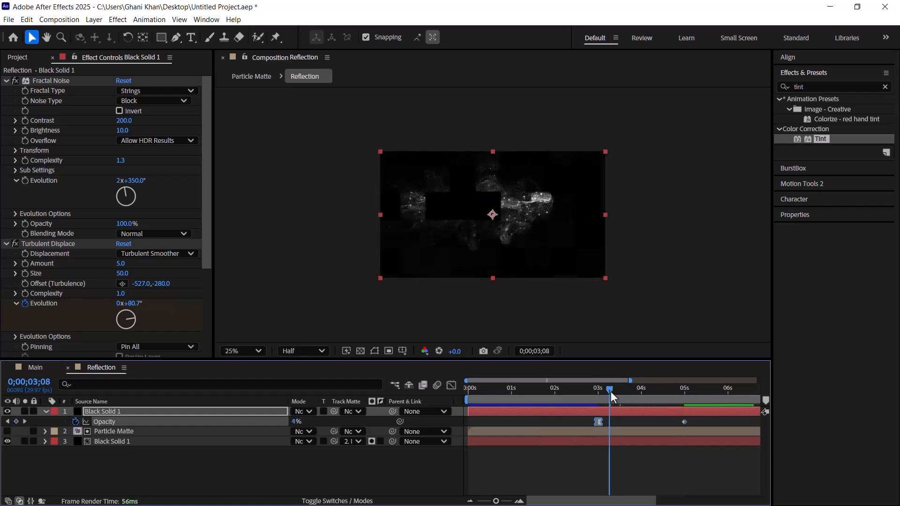
pyautogui.click(44, 412)
pyautogui.click(75, 468)
# Step: Fit the Reflection composition in the viewer and preview the animation from the start
pyautogui.moveTo(527, 391); pyautogui.dragTo(415, 406)
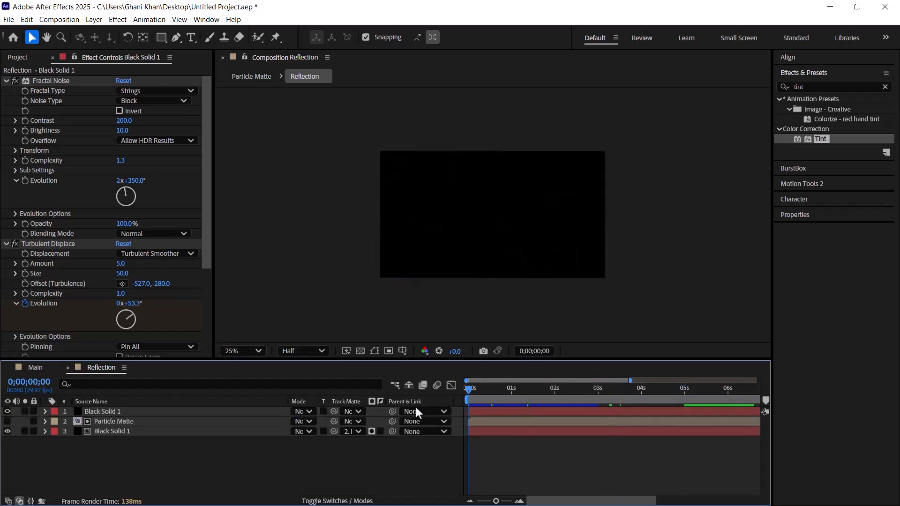
pyautogui.click(226, 353)
pyautogui.click(251, 128)
pyautogui.click(296, 448)
pyautogui.press('space')
pyautogui.press('-')
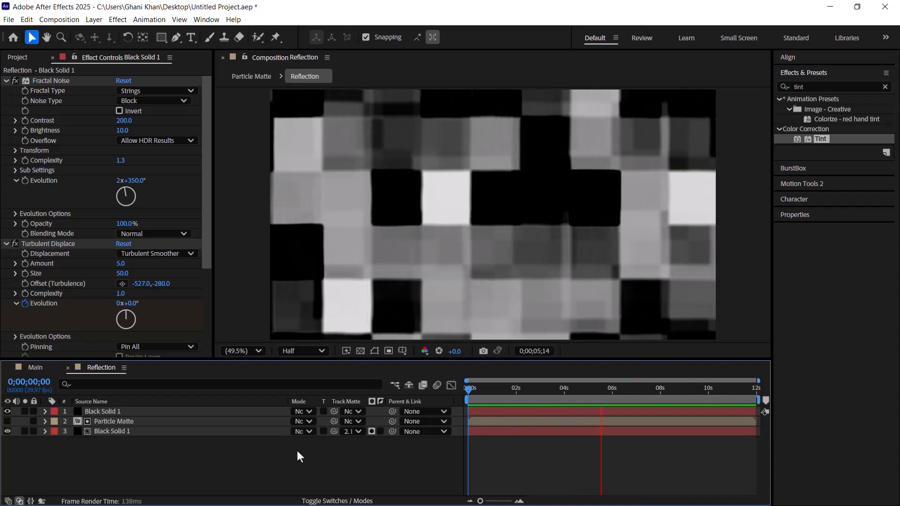
# Step: Stop the preview, close the Reflection composition and create a new composition named Logo Reveal
pyautogui.press('space')
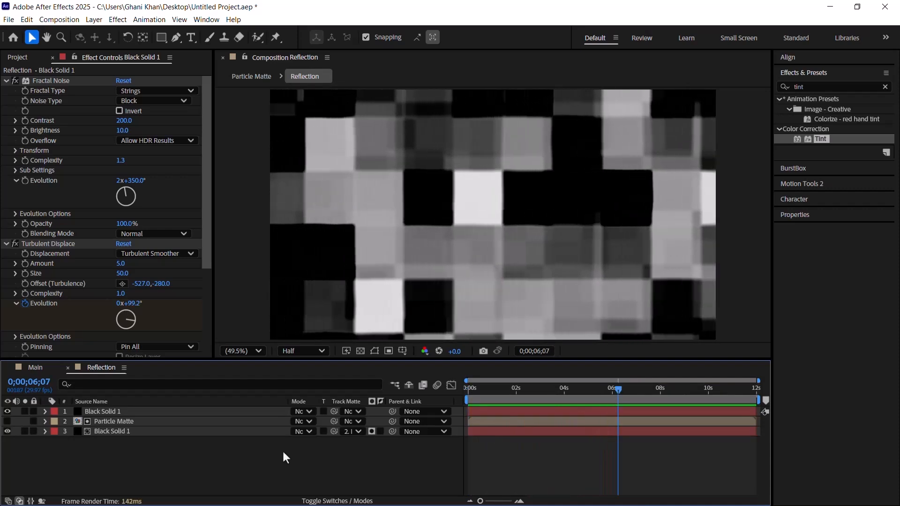
pyautogui.click(20, 58)
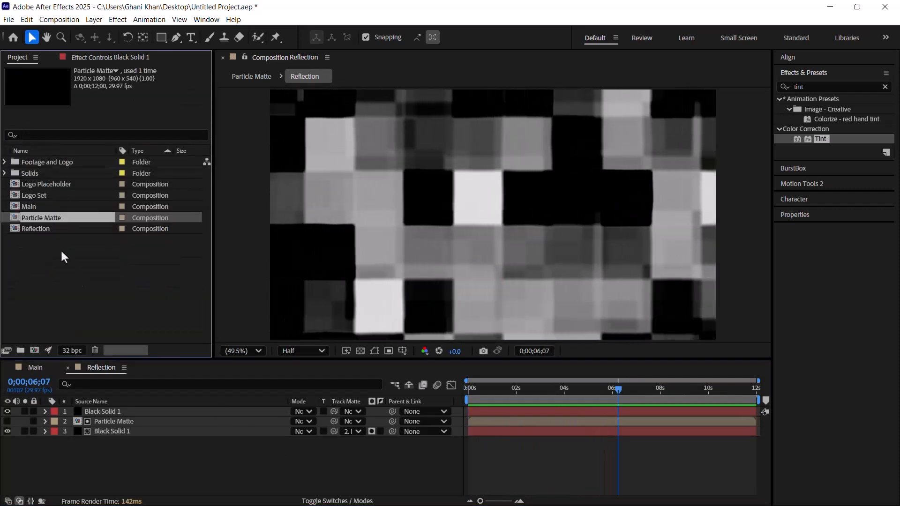
pyautogui.click(68, 368)
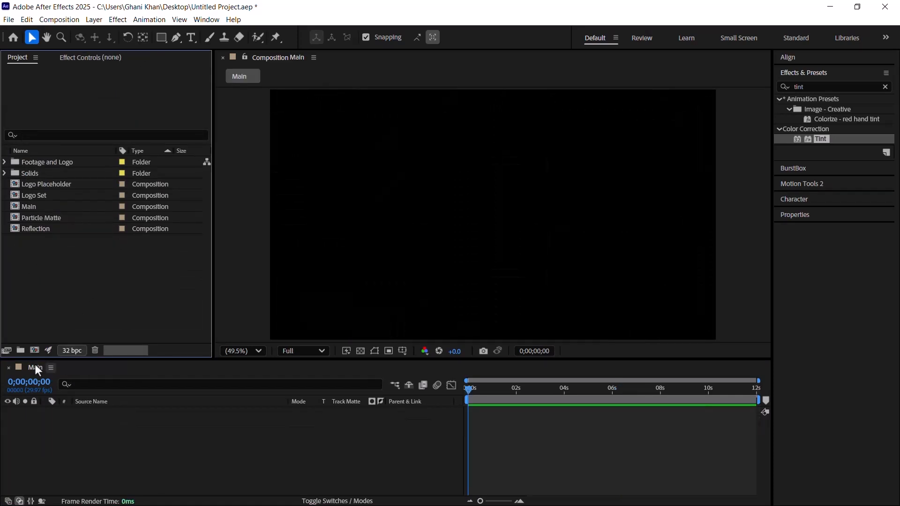
pyautogui.click(34, 350)
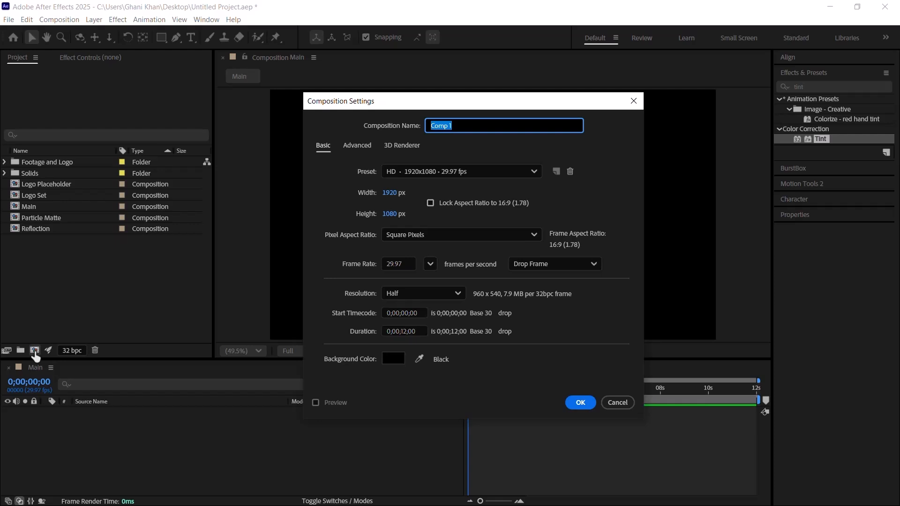
pyautogui.write('Logo Reveal')
pyautogui.press('Return')
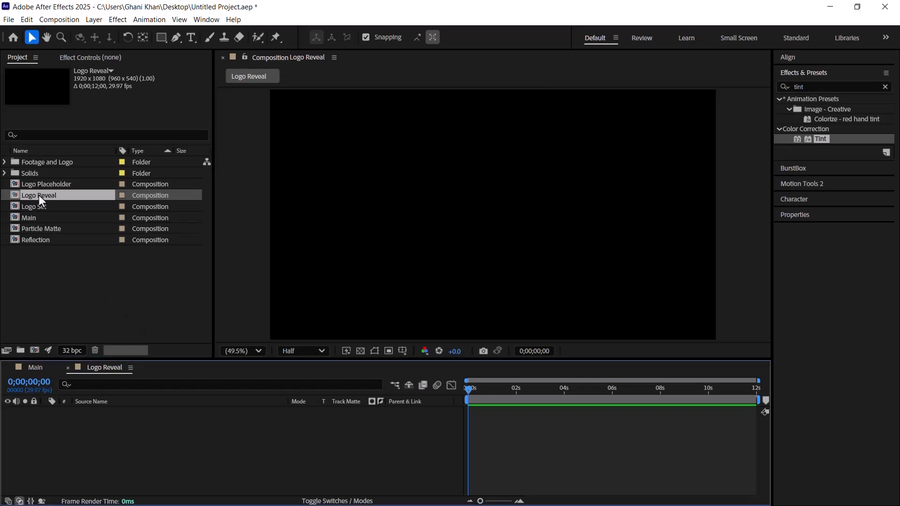
# Step: Place Reflection in the Logo Reveal timeline with two copies of Logo Set above it, and hide the topmost copy
pyautogui.click(61, 185)
pyautogui.click(41, 228)
pyautogui.click(39, 240)
pyautogui.moveTo(38, 241); pyautogui.dragTo(113, 449)
pyautogui.moveTo(42, 205); pyautogui.dragTo(121, 418)
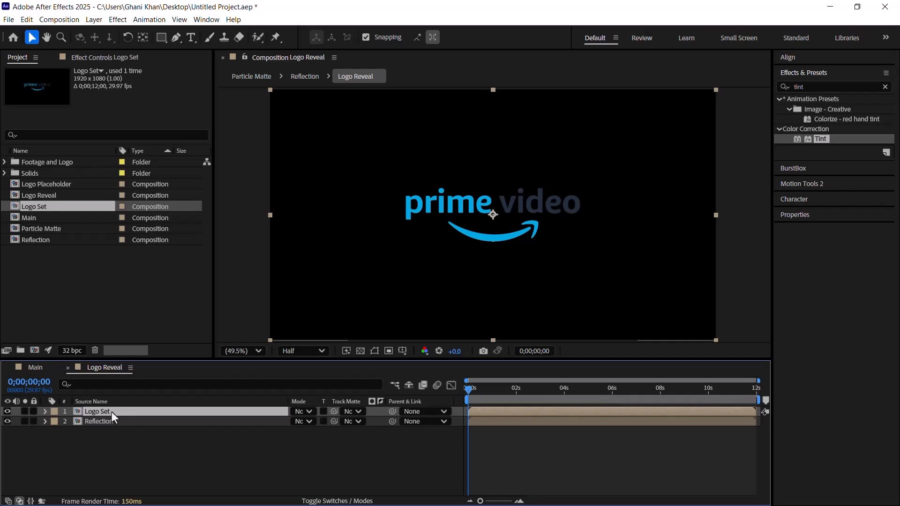
pyautogui.hotkey('ctrl', 'd')
pyautogui.click(6, 411)
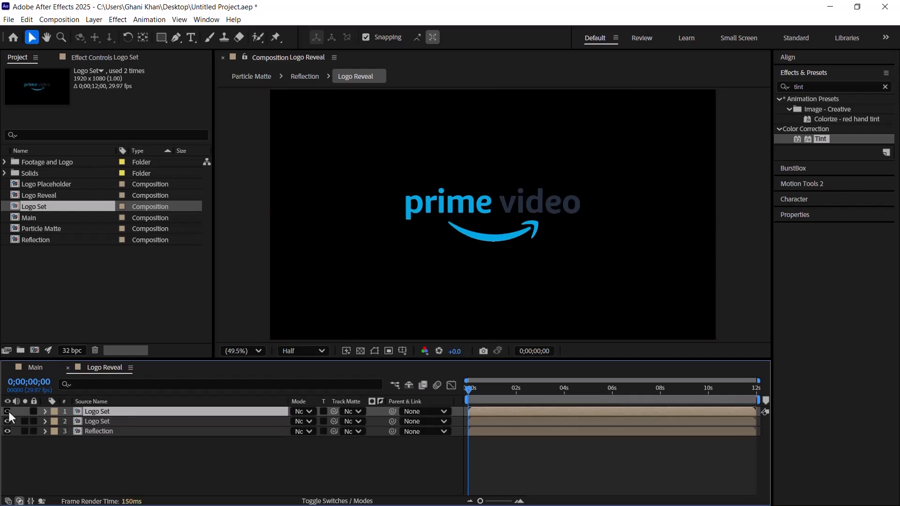
# Step: Group all six compositions of the project into a new folder named Comp
pyautogui.moveTo(40, 291); pyautogui.dragTo(47, 185)
pyautogui.moveTo(38, 241); pyautogui.dragTo(21, 351)
pyautogui.write('Comp')
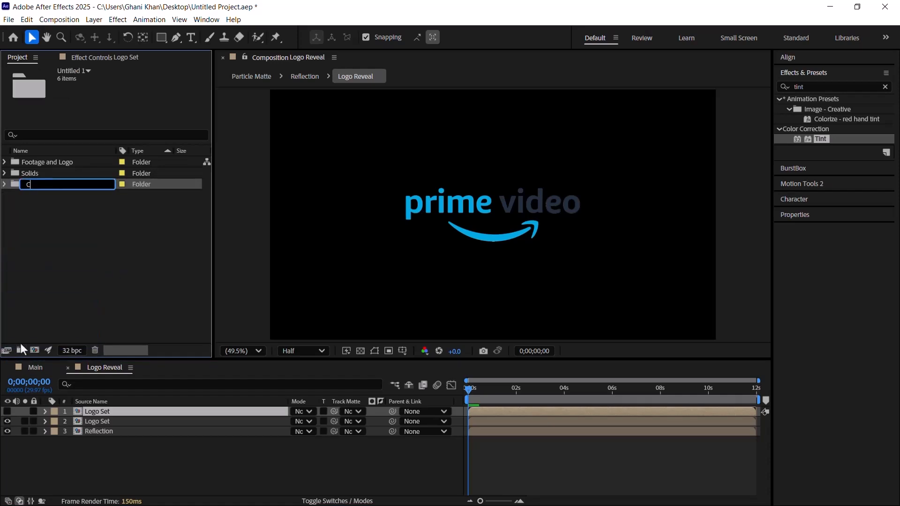
pyautogui.press('Return')
# Step: Apply the CC Glass effect to the Reflection layer
pyautogui.click(95, 59)
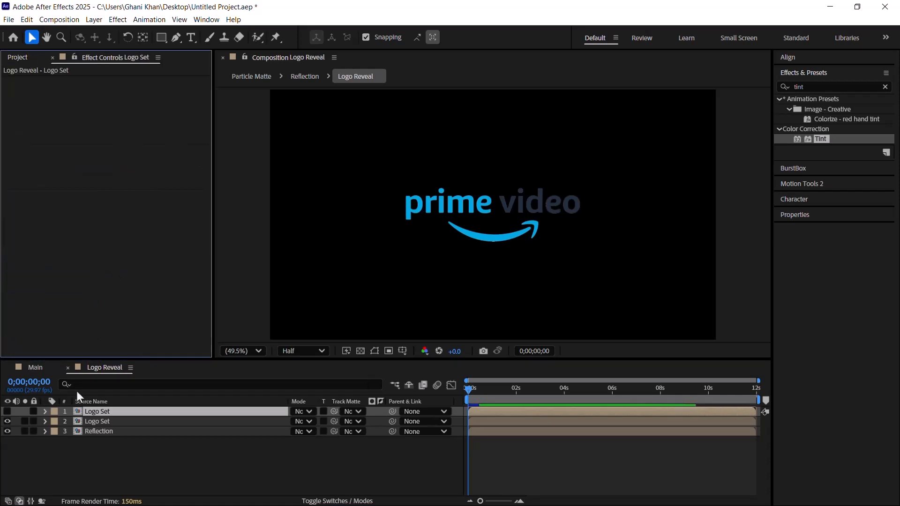
pyautogui.click(107, 431)
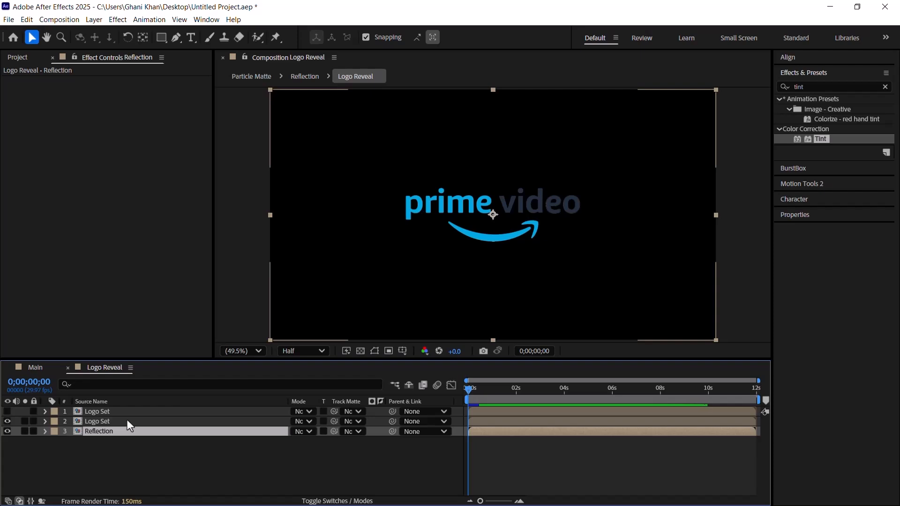
pyautogui.click(810, 86)
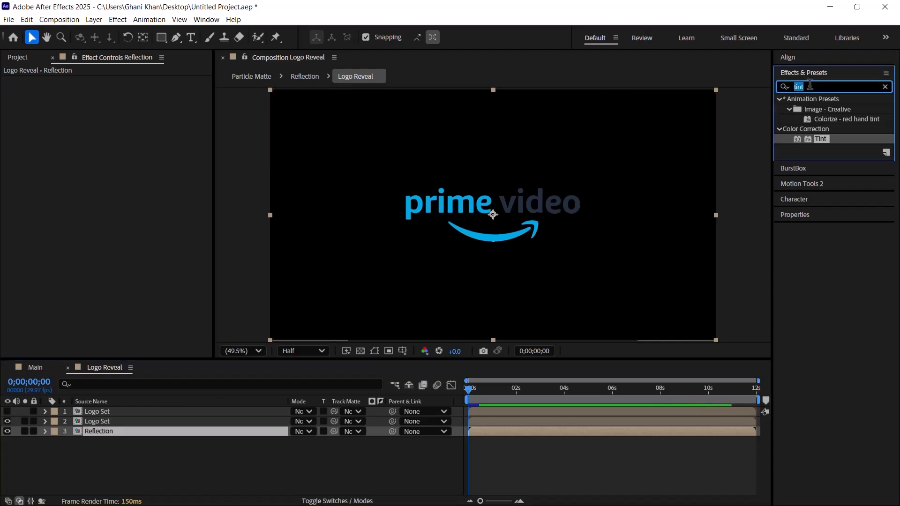
pyautogui.write('cc gl')
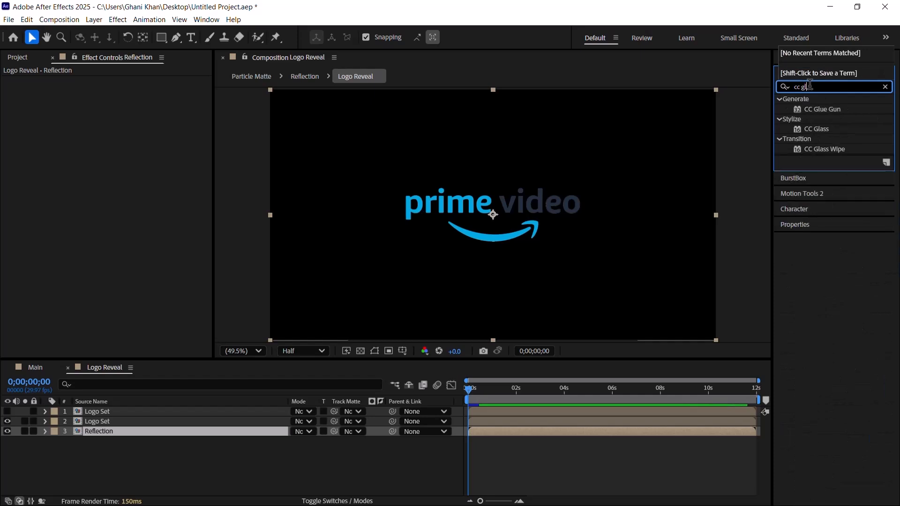
pyautogui.moveTo(826, 131)
pyautogui.mouseDown()
pyautogui.moveTo(797, 154)
pyautogui.moveTo(253, 398)
pyautogui.moveTo(131, 432)
pyautogui.mouseUp()
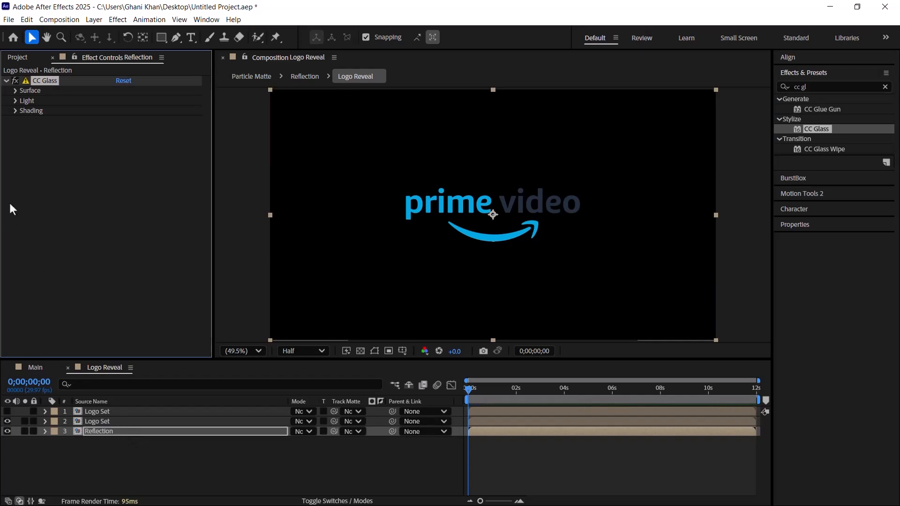
# Step: Set the CC Glass bump map to layer 2, Logo Set, and its surface property to Alpha
pyautogui.click(15, 91)
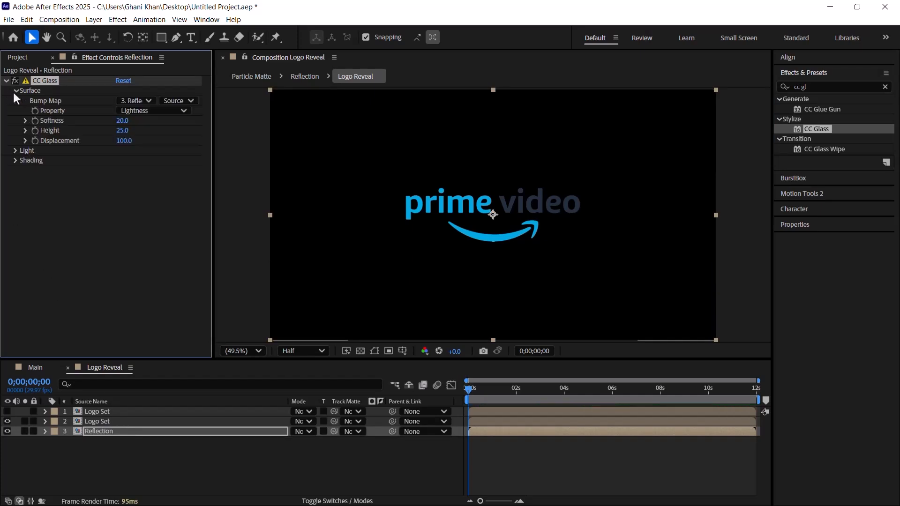
pyautogui.click(134, 101)
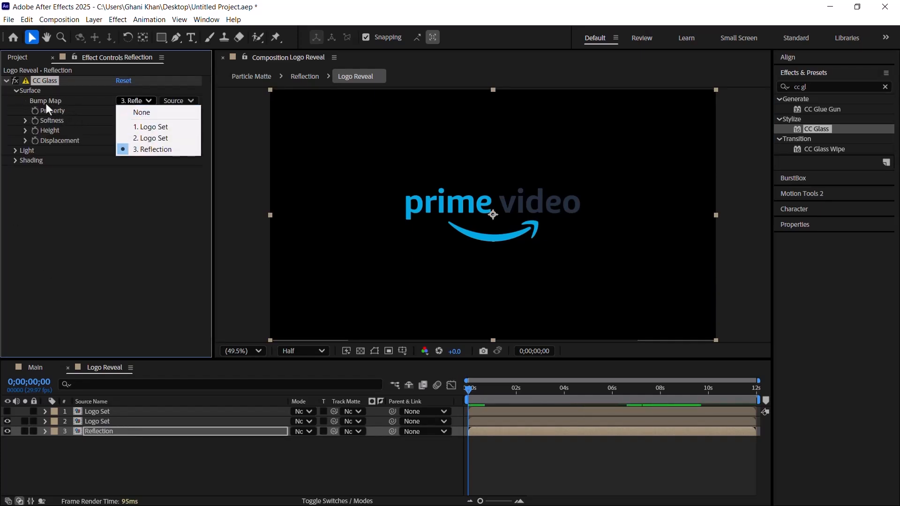
pyautogui.click(135, 139)
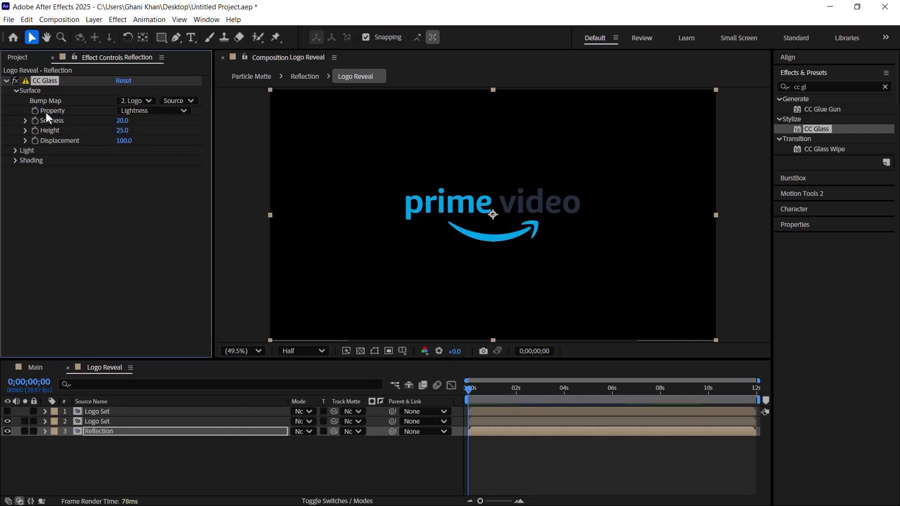
pyautogui.click(133, 111)
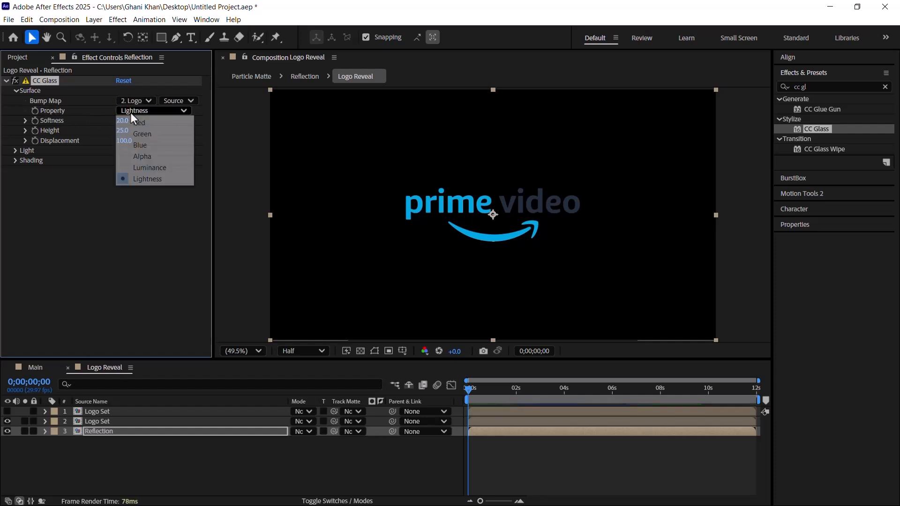
pyautogui.click(141, 156)
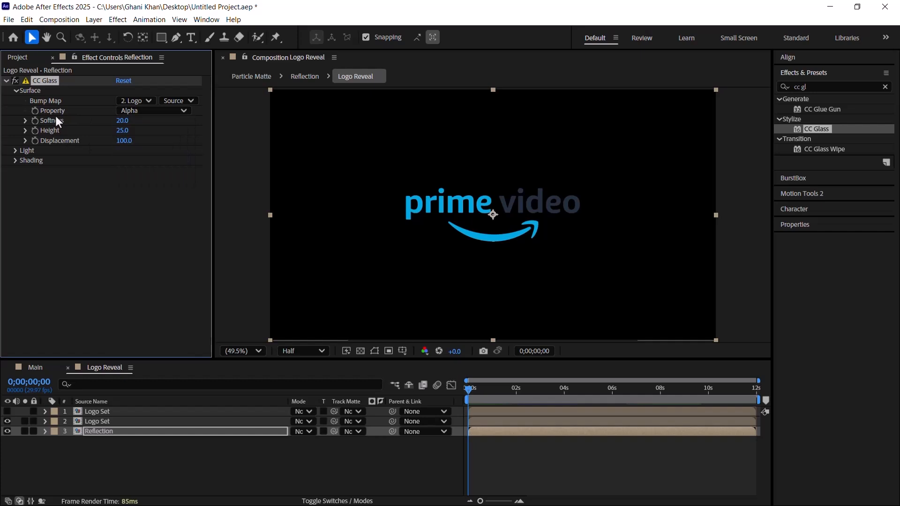
# Step: Set the CC Glass surface softness to 50, height to 80 and displacement to -150
pyautogui.click(121, 120)
pyautogui.write('50')
pyautogui.press('Return')
pyautogui.click(121, 130)
pyautogui.write('80')
pyautogui.press('Return')
pyautogui.click(121, 143)
pyautogui.write('-150')
pyautogui.press('Return')
# Step: Hide the lower Logo Set layer and assign it as the track matte of the Reflection layer
pyautogui.click(6, 421)
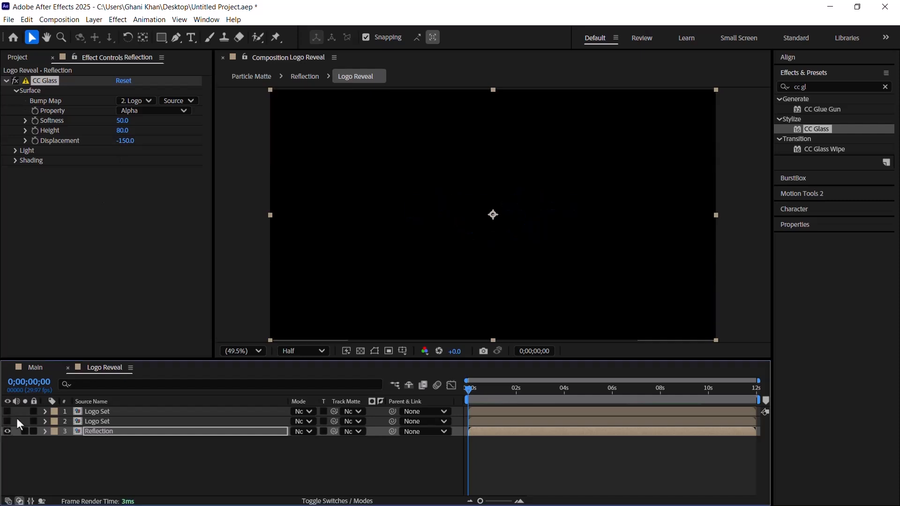
pyautogui.click(540, 397)
pyautogui.moveTo(558, 395)
pyautogui.mouseDown()
pyautogui.moveTo(580, 396)
pyautogui.moveTo(559, 393)
pyautogui.mouseUp()
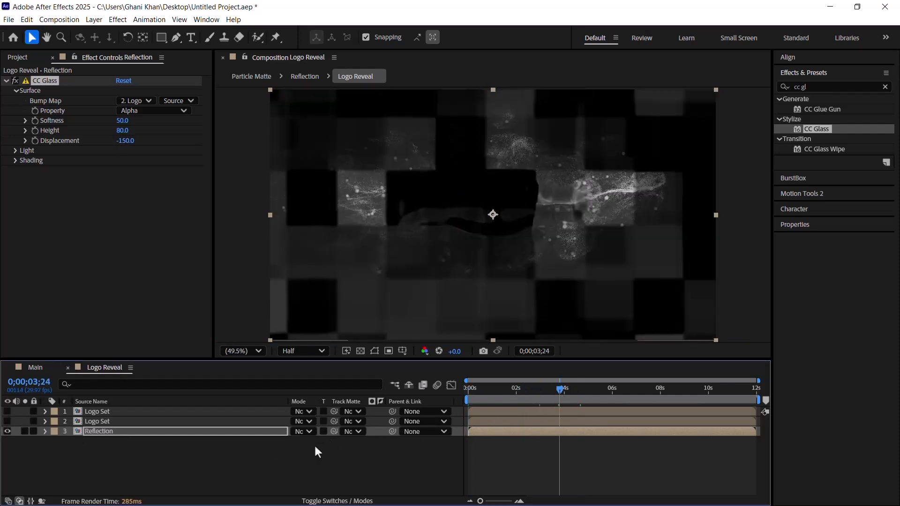
pyautogui.click(161, 431)
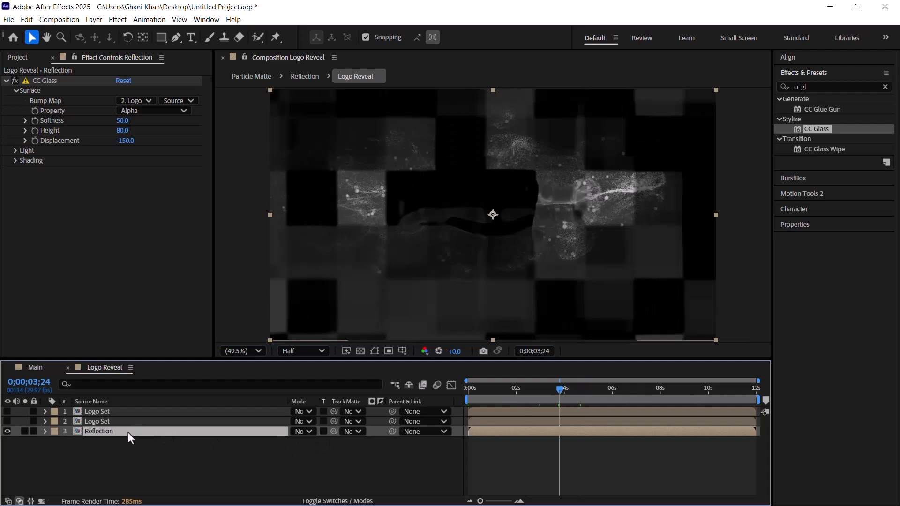
pyautogui.click(353, 433)
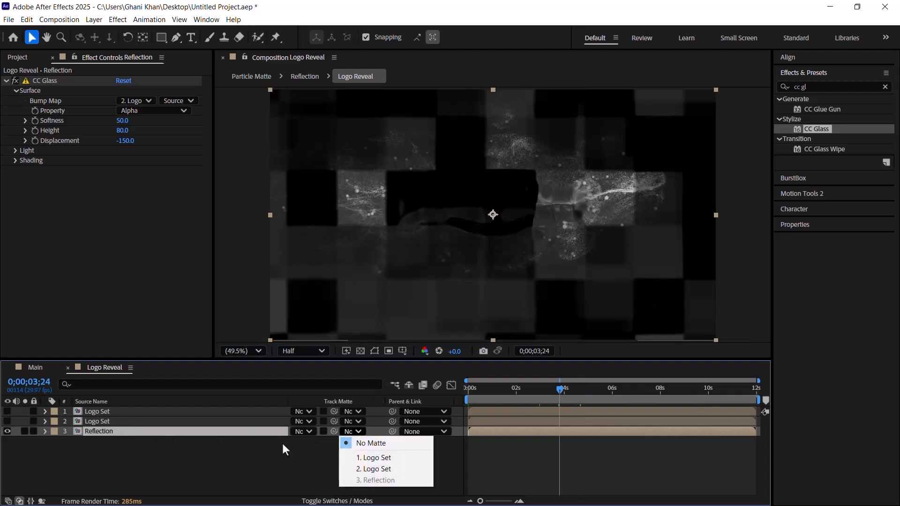
pyautogui.click(363, 470)
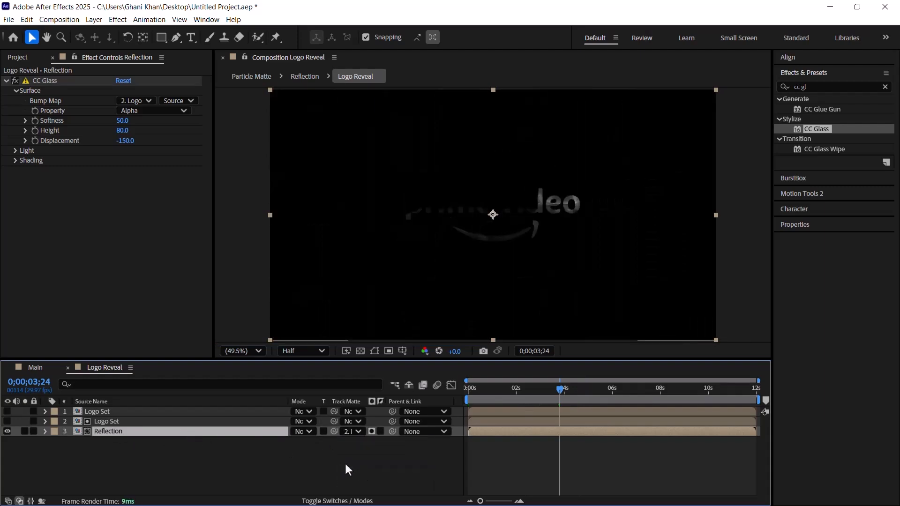
# Step: Change the CC Glass light type to Point Light
pyautogui.moveTo(530, 393); pyautogui.dragTo(555, 394)
pyautogui.scroll(2, 509, 214)
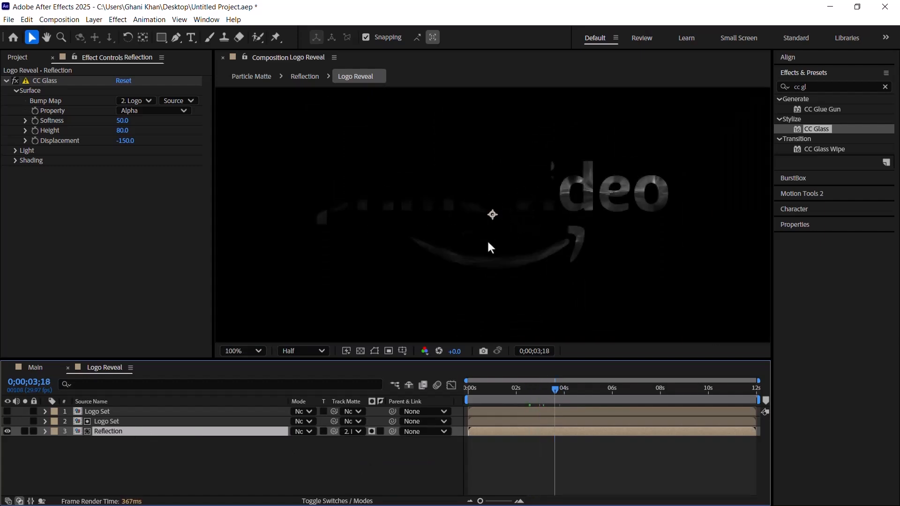
pyautogui.click(14, 150)
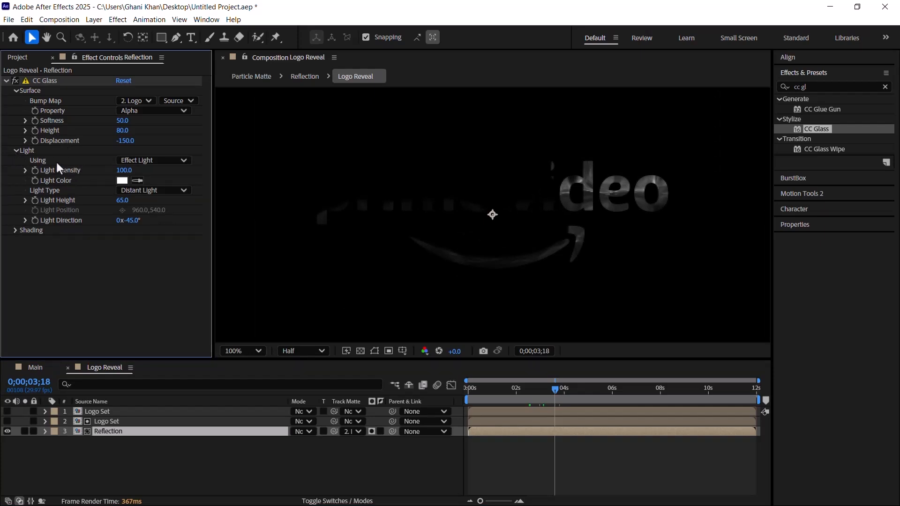
pyautogui.click(136, 190)
pyautogui.click(145, 212)
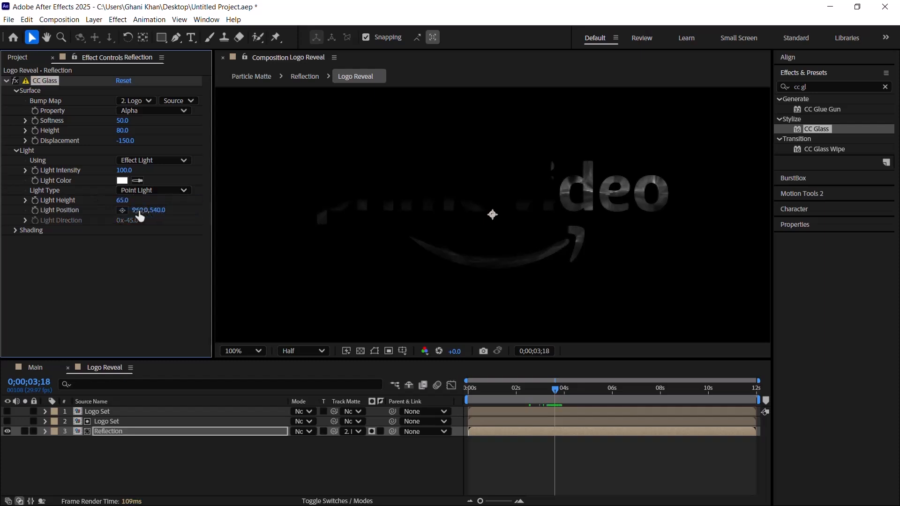
# Step: Set the CC Glass light height to 50 and the light's horizontal position to 1150
pyautogui.click(124, 200)
pyautogui.write('50')
pyautogui.press('Return')
pyautogui.click(141, 210)
pyautogui.write('1550')
pyautogui.press('Return')
# Step: Switch the composition view to Full resolution and apply the CC Blobbylize effect to the Reflection layer
pyautogui.click(303, 351)
pyautogui.click(305, 387)
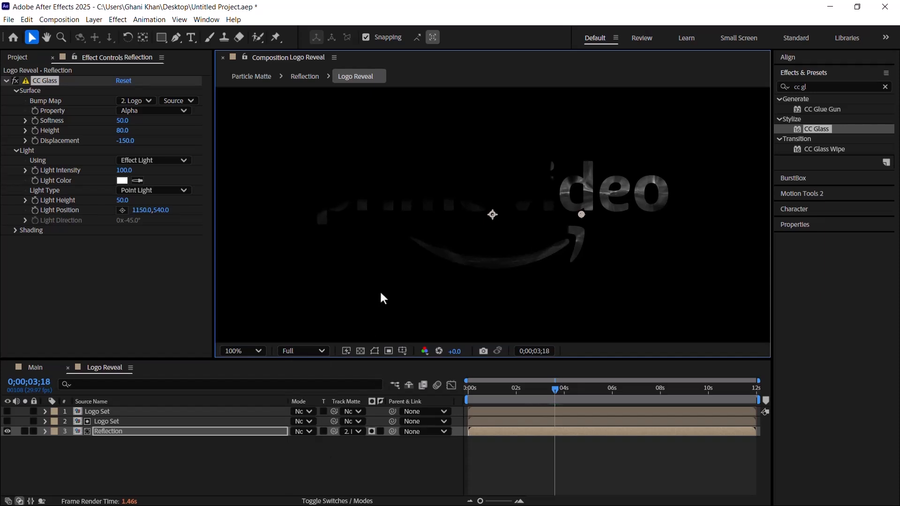
pyautogui.doubleClick(825, 88)
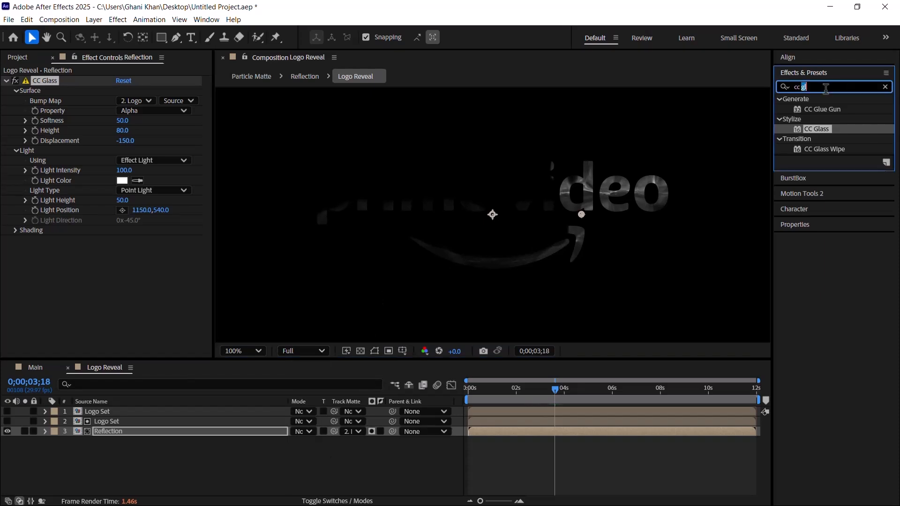
pyautogui.write('bl')
pyautogui.moveTo(825, 110); pyautogui.dragTo(144, 434)
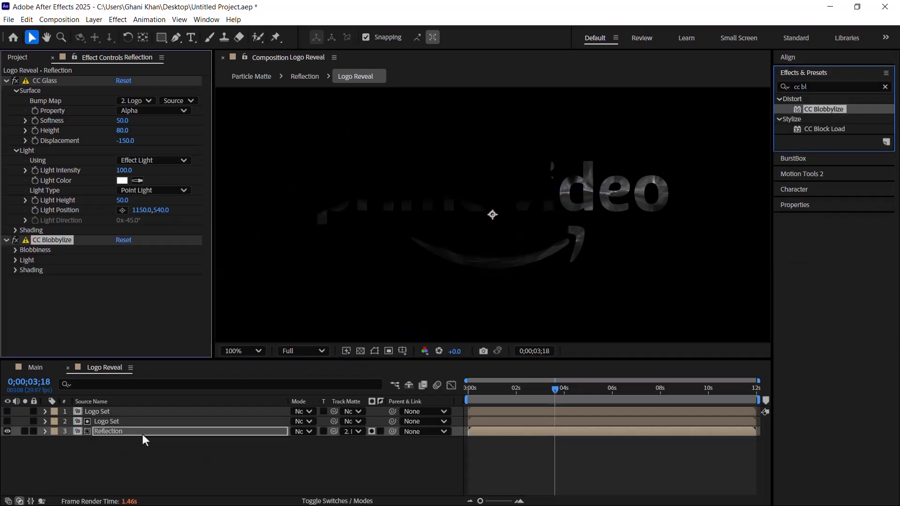
# Step: Set the CC Blobbylize blob layer to layer 2, Logo Set, and its property to Alpha
pyautogui.click(15, 250)
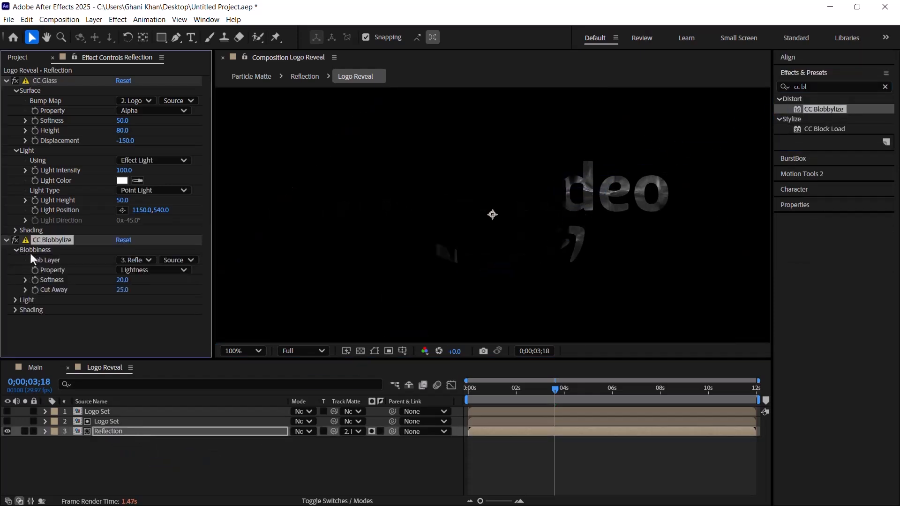
pyautogui.click(138, 260)
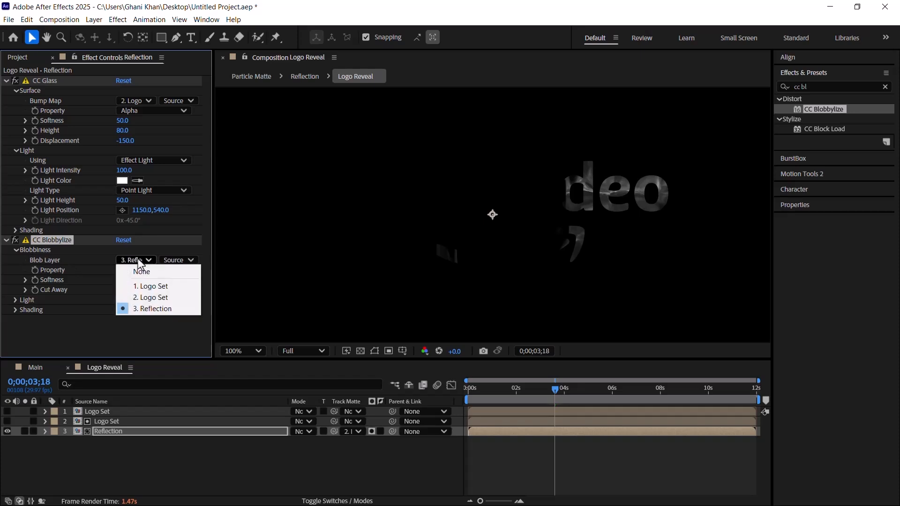
pyautogui.click(147, 299)
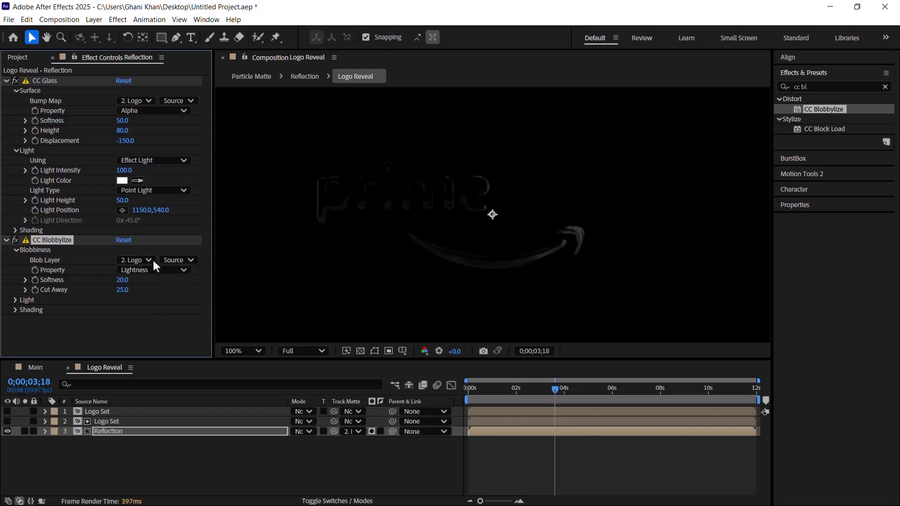
pyautogui.click(128, 269)
pyautogui.click(138, 314)
# Step: Set the CC Blobbylize softness to 8 and cut away to 10
pyautogui.click(122, 280)
pyautogui.write('8')
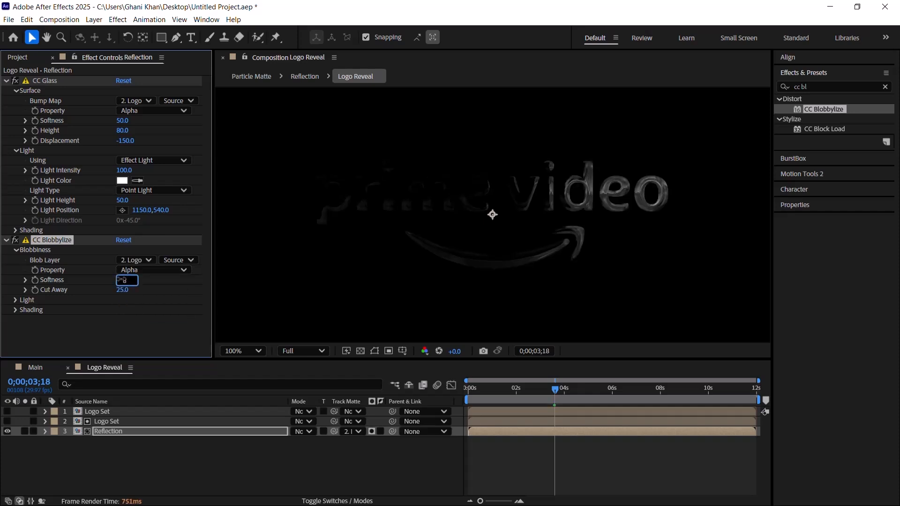
pyautogui.press('Return')
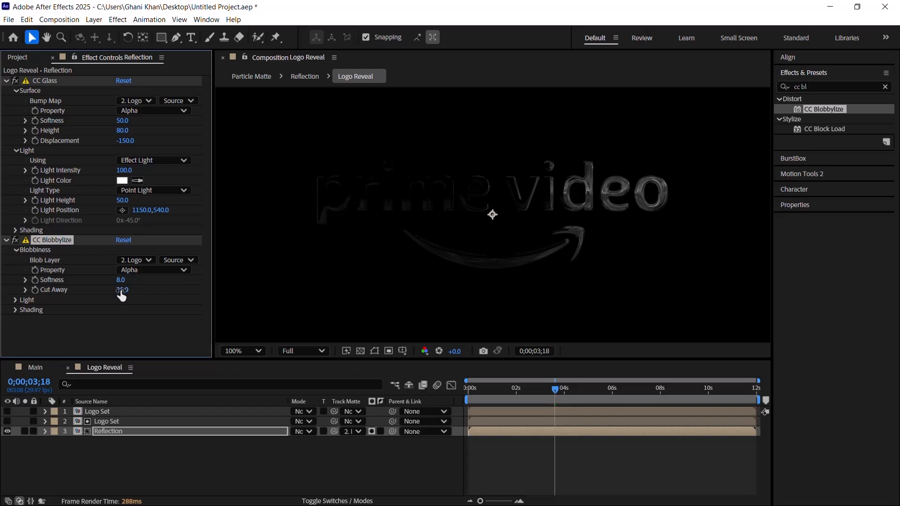
pyautogui.click(123, 290)
pyautogui.write('10')
pyautogui.press('Return')
# Step: Toggle the transparency grid to inspect the logo's transparent areas, leaving the grid on
pyautogui.click(356, 351)
pyautogui.click(357, 350)
pyautogui.click(357, 351)
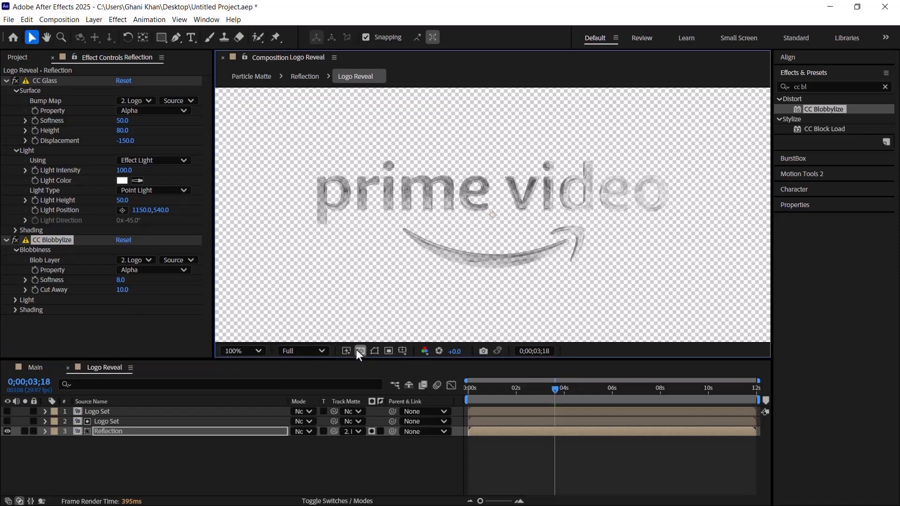
# Step: Turn off the transparency grid and set the CC Blobbylize light type to Point Light
pyautogui.click(357, 350)
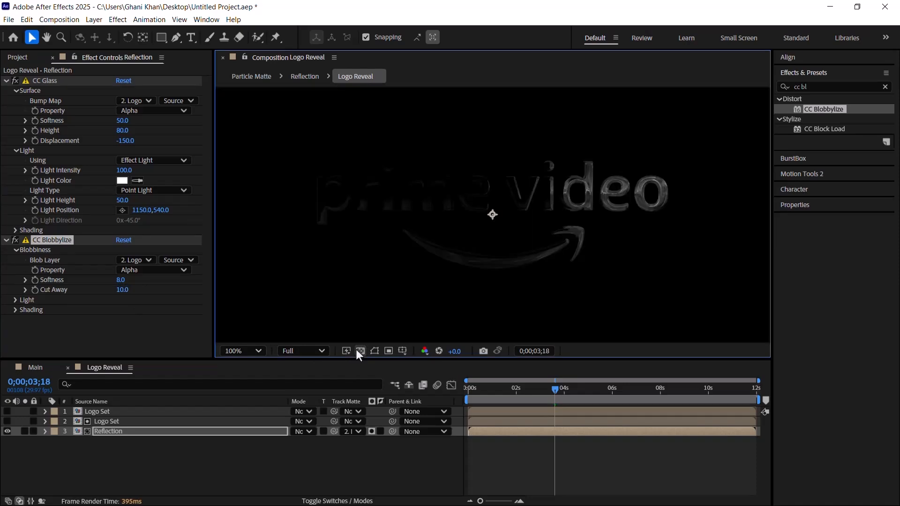
pyautogui.click(9, 299)
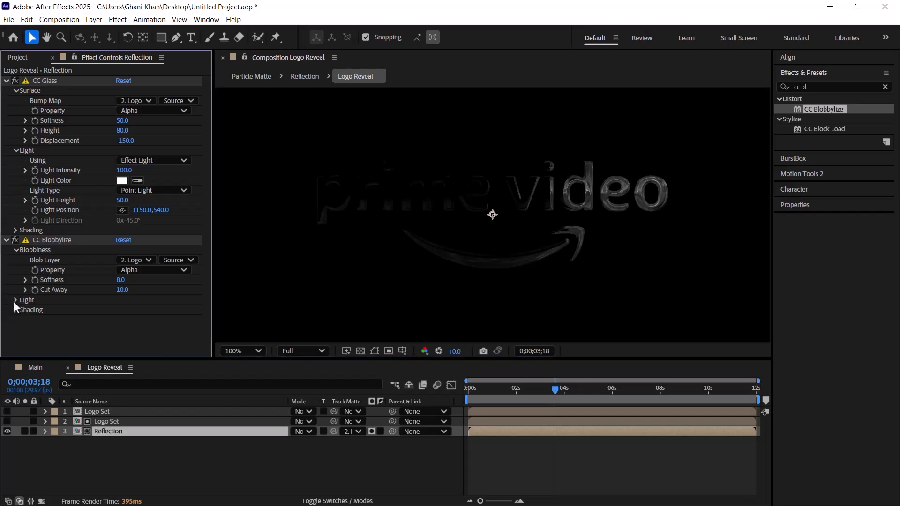
pyautogui.click(14, 300)
pyautogui.scroll(-2, 80, 304)
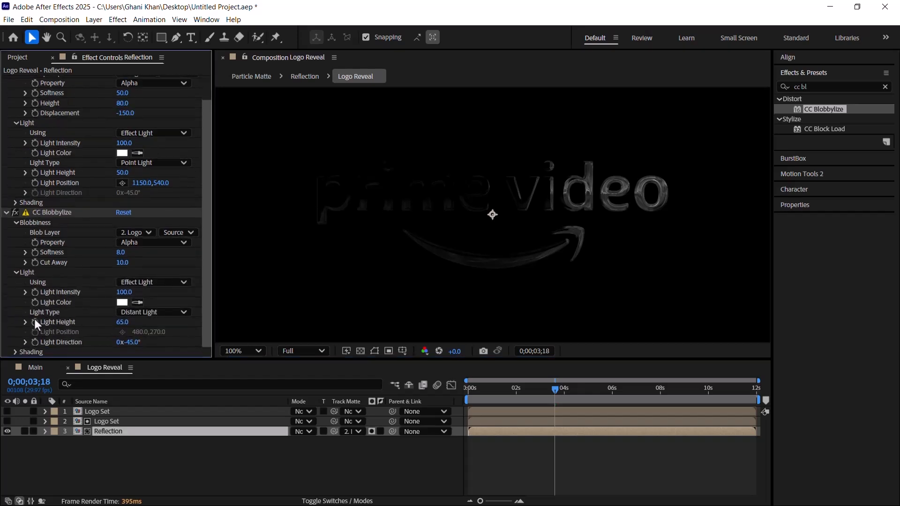
pyautogui.click(146, 312)
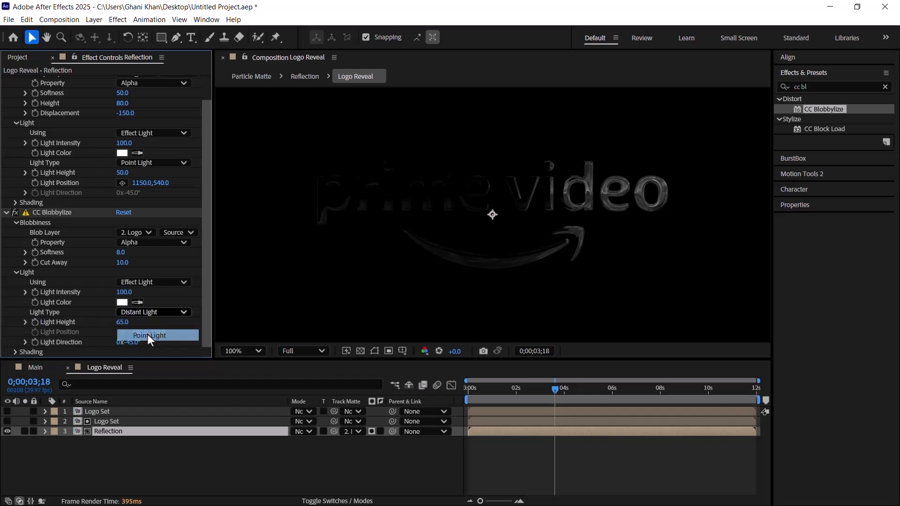
pyautogui.click(148, 335)
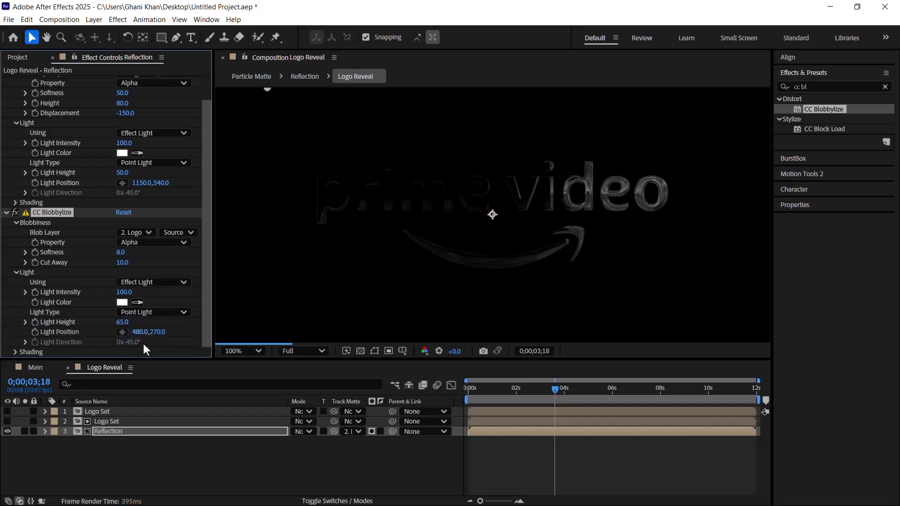
# Step: Set the CC Blobbylize light height to 60 and the light position to 960, 232
pyautogui.click(122, 323)
pyautogui.write('60')
pyautogui.press('Return')
pyautogui.click(141, 332)
pyautogui.write('69')
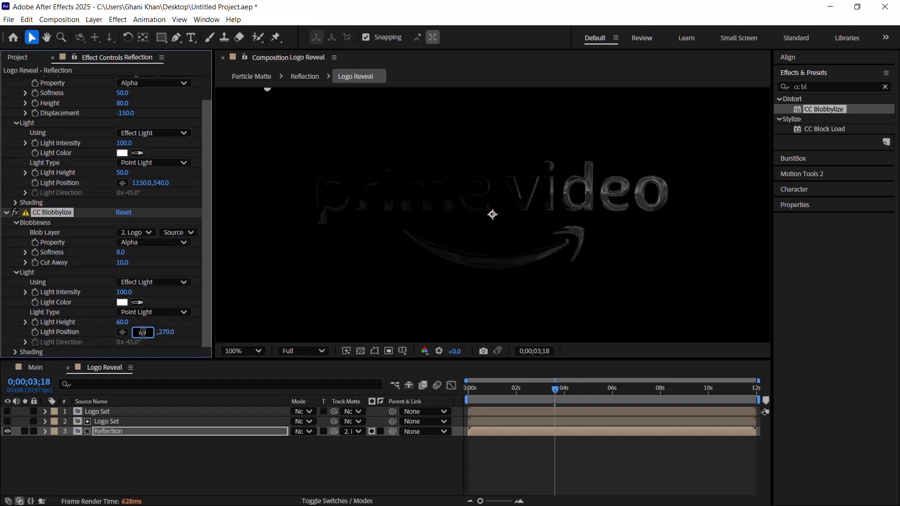
pyautogui.press('BackSpace')
pyautogui.write('960')
pyautogui.press('Return')
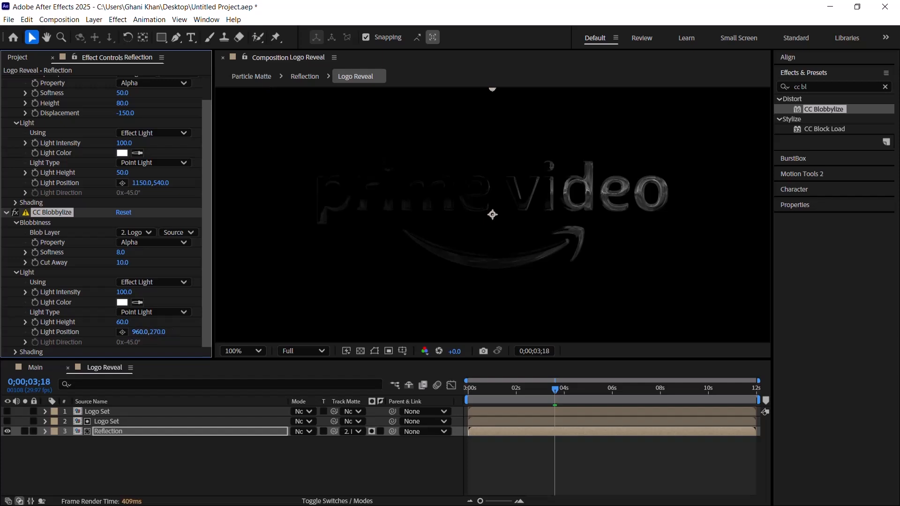
pyautogui.click(158, 334)
pyautogui.write('232')
pyautogui.press('Return')
# Step: Set the CC Blobbylize shading to ambient 50 and diffuse 20
pyautogui.click(15, 352)
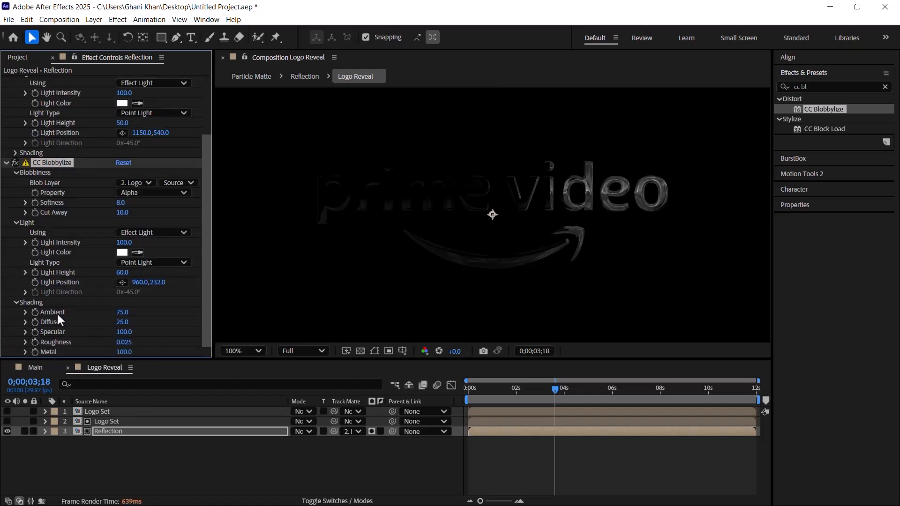
pyautogui.click(123, 312)
pyautogui.write('50')
pyautogui.press('Return')
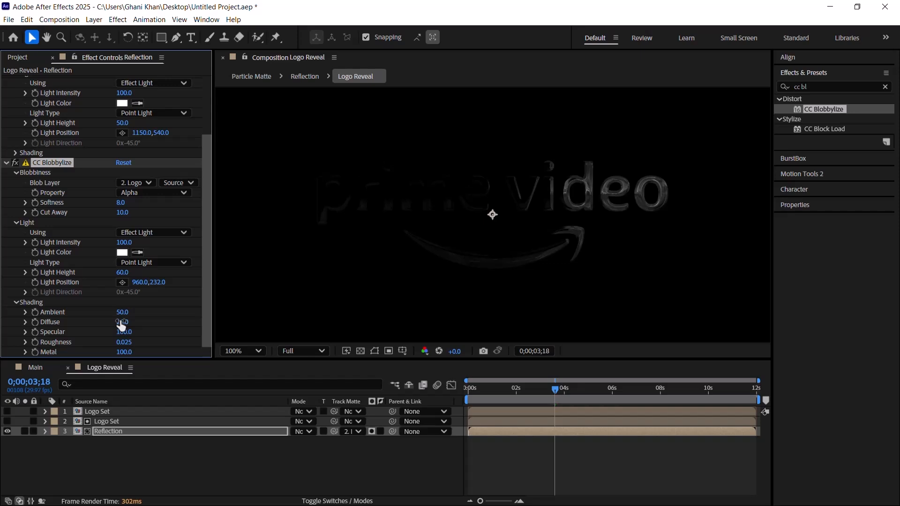
pyautogui.click(122, 323)
pyautogui.write('20')
pyautogui.press('Return')
# Step: Set the CC Blobbylize roughness to 0.030 and metal to 50, and check the result against the transparency grid
pyautogui.click(125, 342)
pyautogui.write('0.030')
pyautogui.press('Return')
pyautogui.click(124, 352)
pyautogui.write('50')
pyautogui.press('Return')
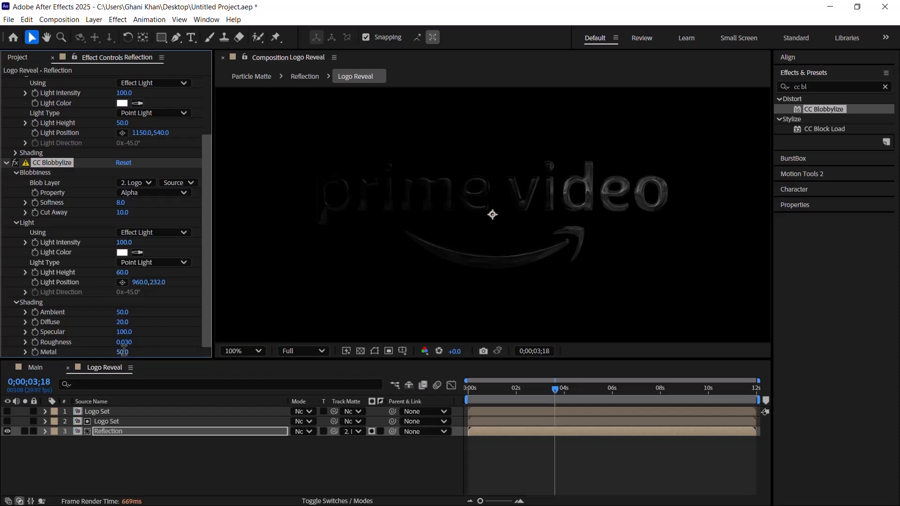
pyautogui.click(361, 351)
pyautogui.click(360, 351)
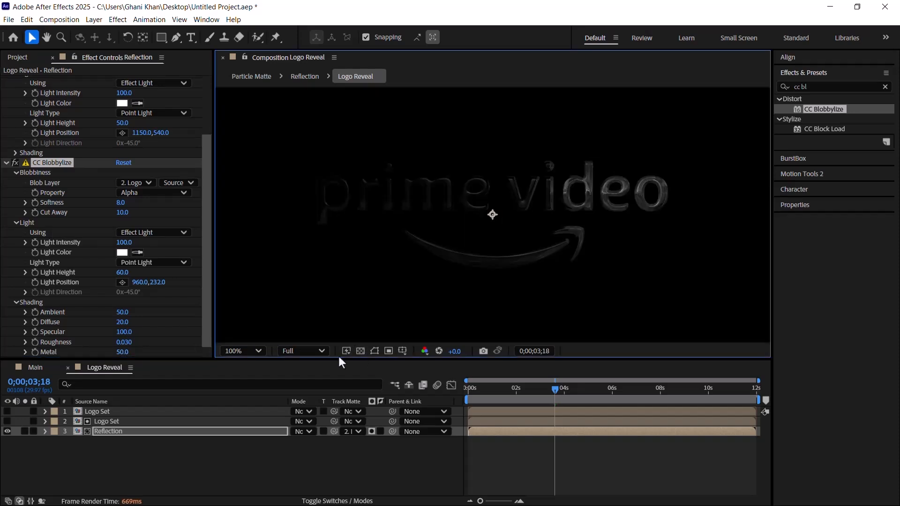
# Step: Clear the effects search and add an Opacity keyframe of 80% at 0;00;09;00 on the Reflection layer
pyautogui.click(885, 87)
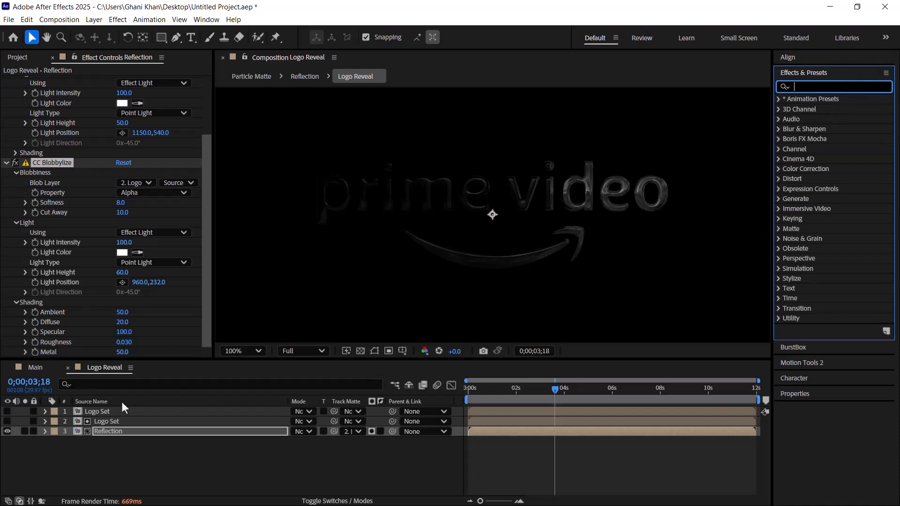
pyautogui.click(124, 432)
pyautogui.press('t')
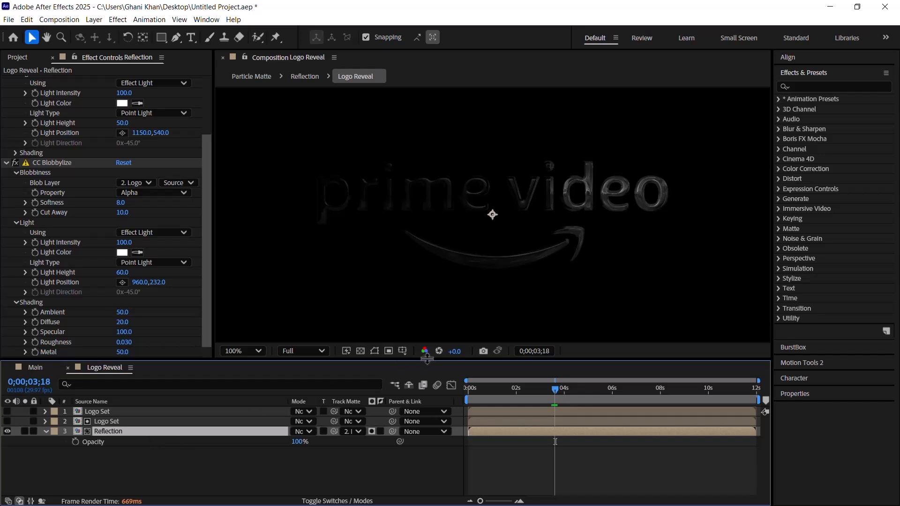
pyautogui.click(692, 388)
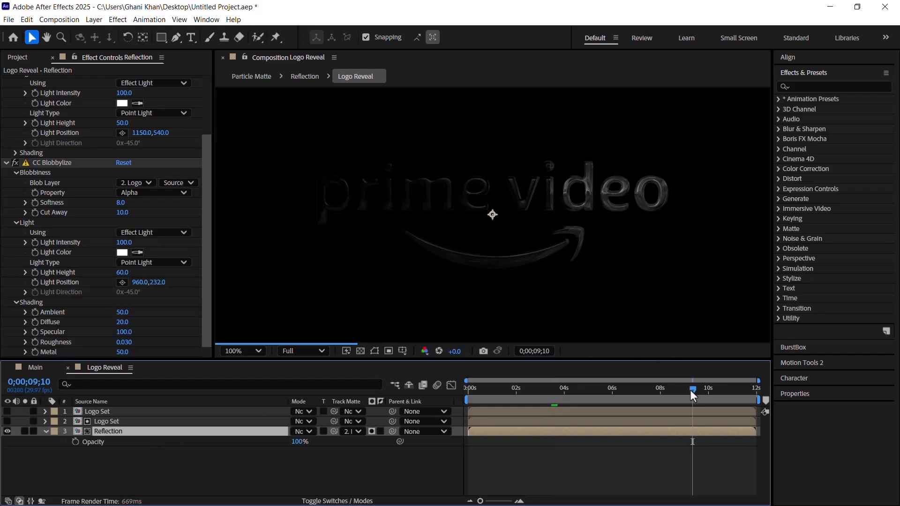
pyautogui.press('=')
pyautogui.moveTo(675, 390); pyautogui.dragTo(659, 398)
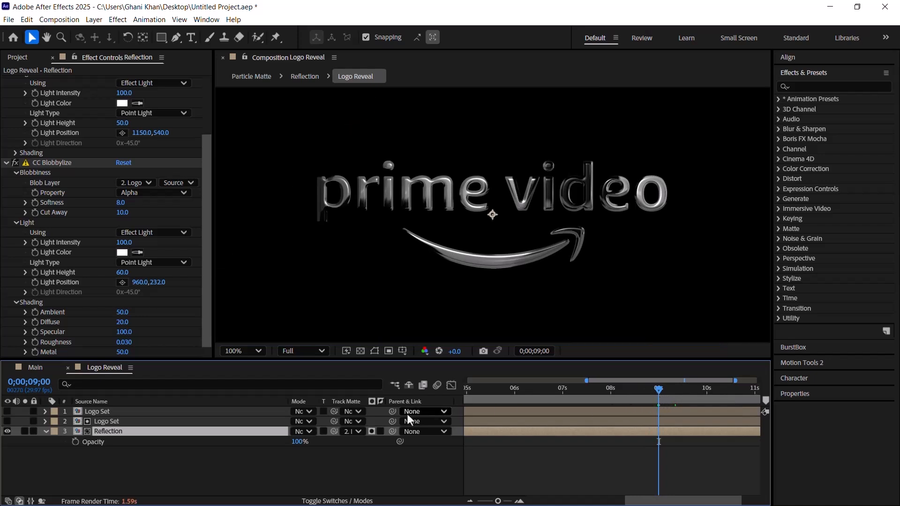
pyautogui.press('t')
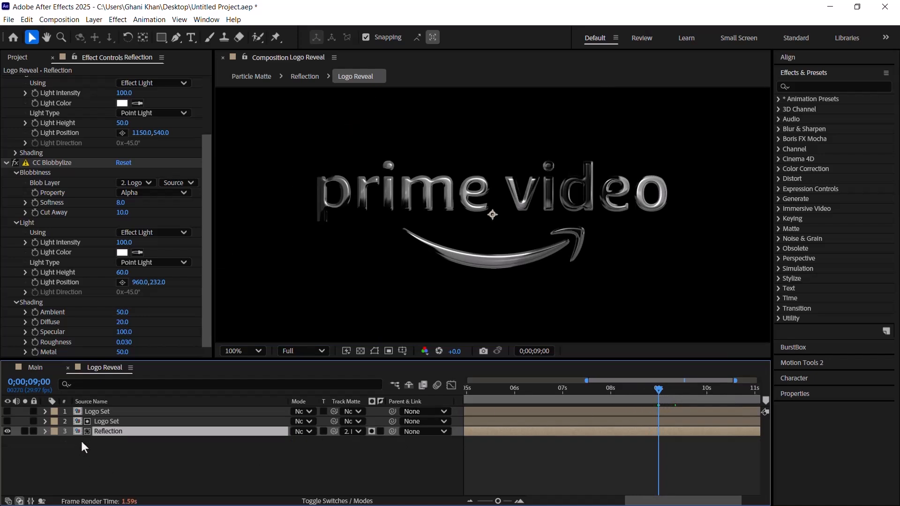
pyautogui.press('t')
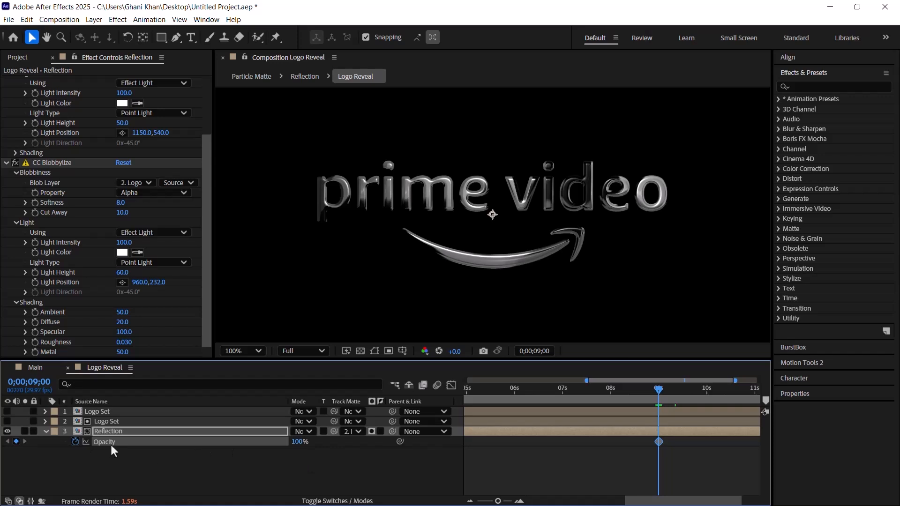
pyautogui.click(301, 442)
pyautogui.write('80')
pyautogui.press('Return')
# Step: Keyframe the Reflection layer's opacity at 100% at 0;00;03;12 and apply Easy Ease to its keyframe at 0;00;09;00
pyautogui.scroll(-3, 609, 476)
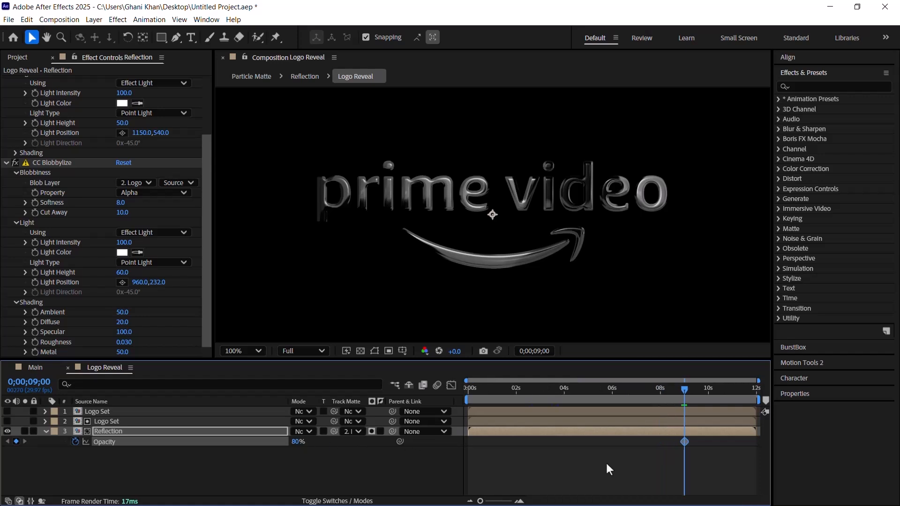
pyautogui.moveTo(544, 390); pyautogui.dragTo(538, 390)
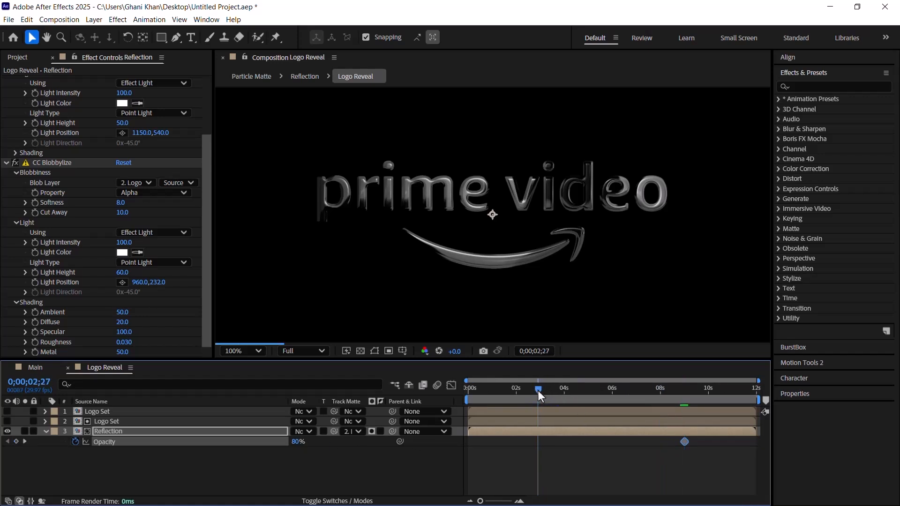
pyautogui.scroll(2, 539, 398)
pyautogui.moveTo(556, 401); pyautogui.dragTo(584, 399)
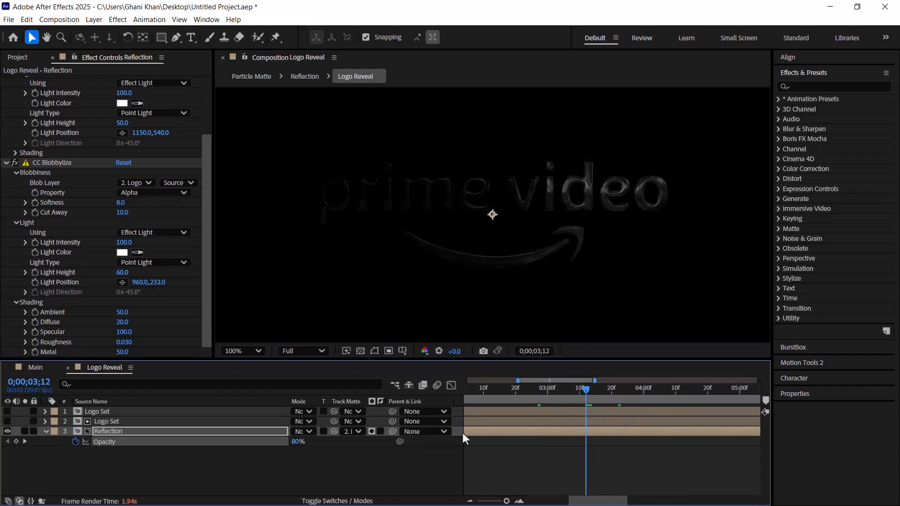
pyautogui.moveTo(295, 442); pyautogui.dragTo(449, 461)
pyautogui.click(501, 471)
pyautogui.press('-')
pyautogui.press('-')
pyautogui.click(683, 441)
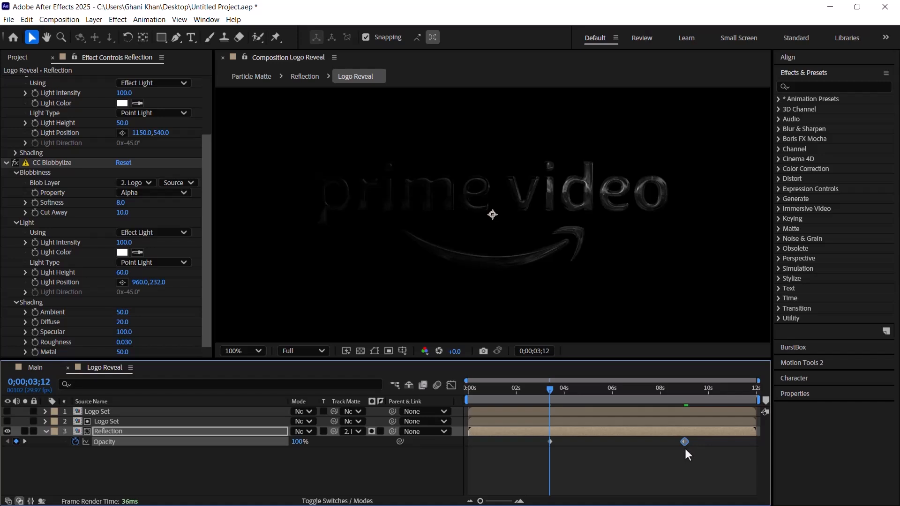
pyautogui.moveTo(614, 398); pyautogui.dragTo(675, 389)
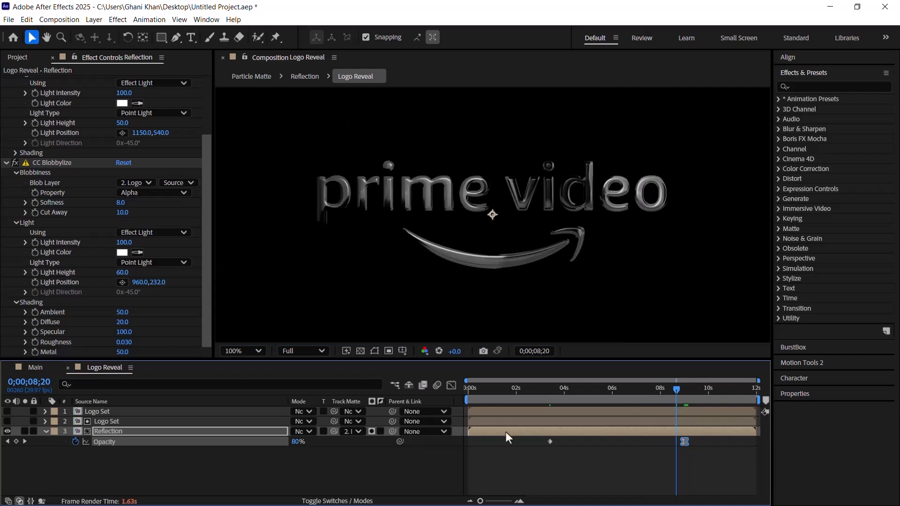
# Step: Collapse the Reflection layer, make the top Logo Set layer visible, and set its blending mode to Screen
pyautogui.click(46, 432)
pyautogui.click(108, 412)
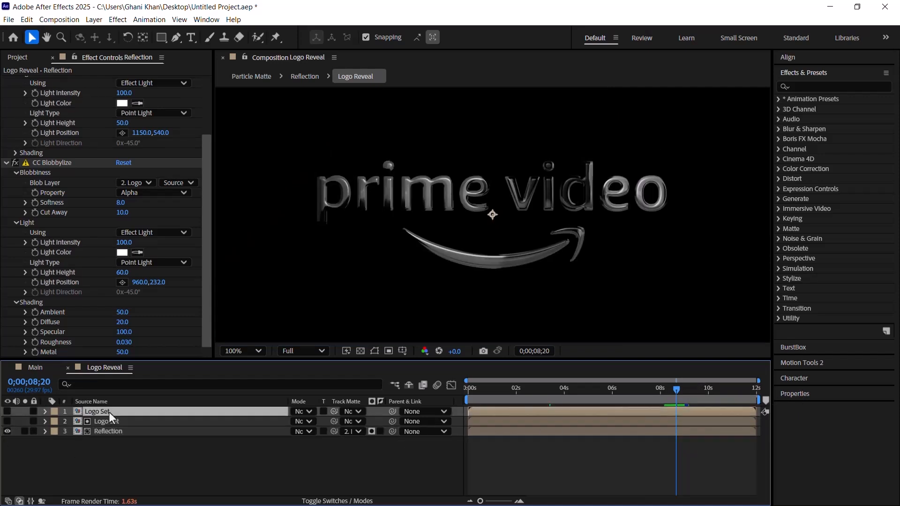
pyautogui.click(5, 412)
pyautogui.click(301, 412)
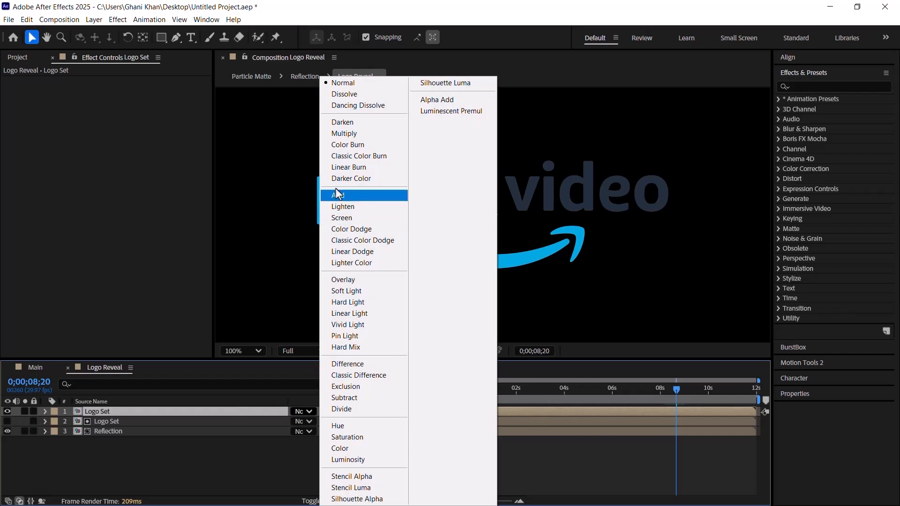
pyautogui.click(343, 219)
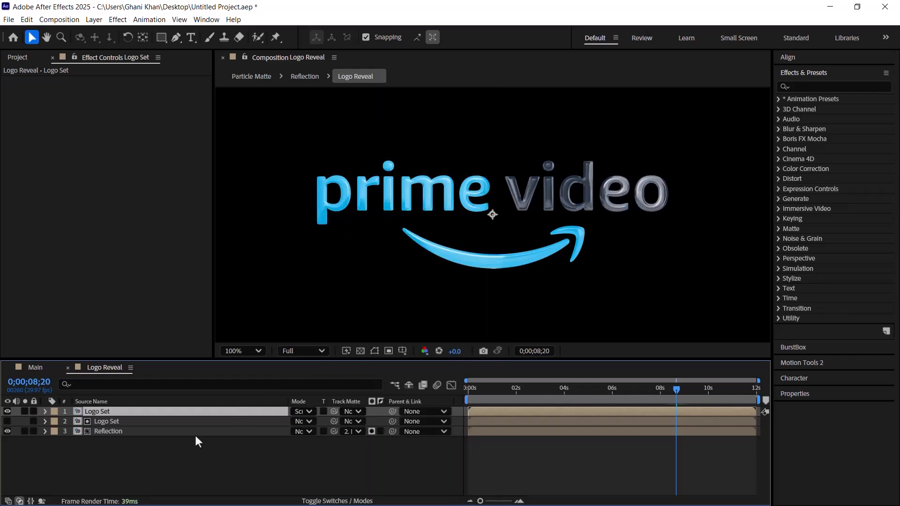
# Step: Add an Opacity keyframe of 80% at 0;00;09;00 on the top Logo Set layer
pyautogui.press('t')
pyautogui.click(148, 443)
pyautogui.press('t')
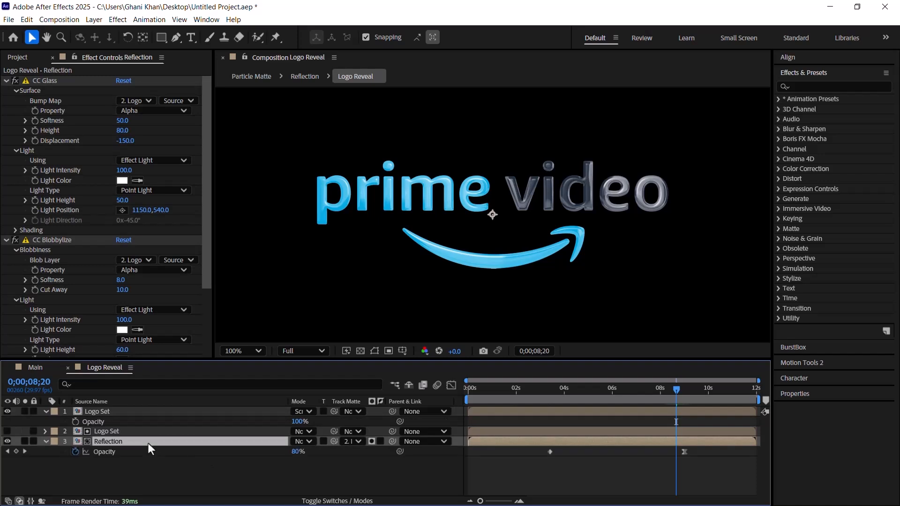
pyautogui.moveTo(679, 395); pyautogui.dragTo(684, 394)
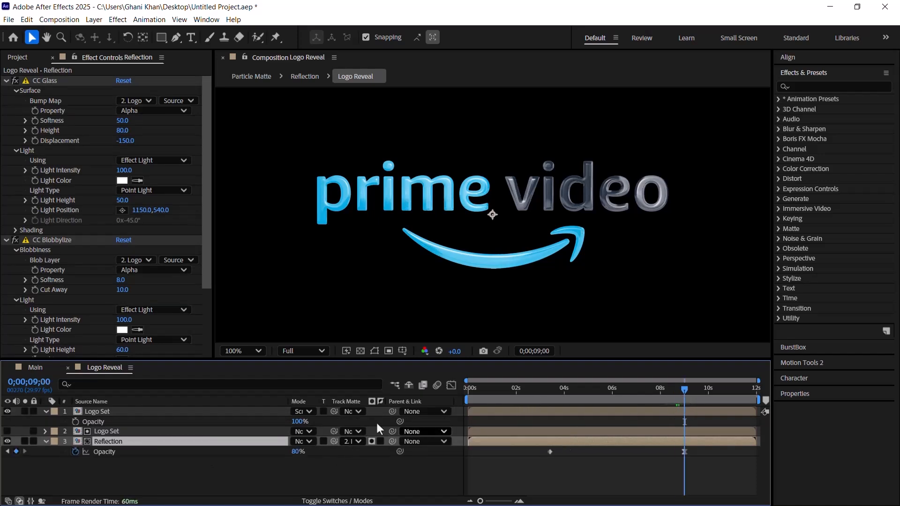
pyautogui.click(300, 421)
pyautogui.write('80')
pyautogui.press('Return')
pyautogui.click(76, 422)
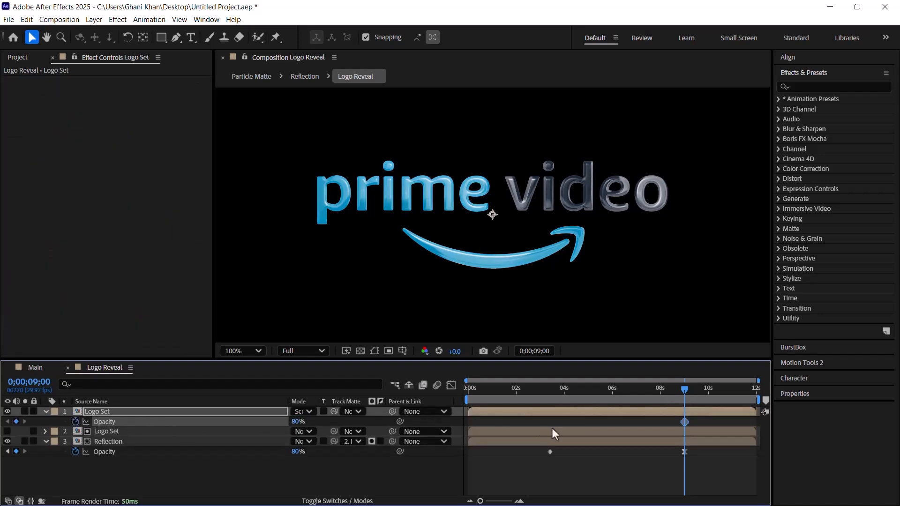
# Step: Keyframe the top Logo Set layer's opacity at 40% at 0;00;04;07 and at 0% at 0;00;02;20
pyautogui.moveTo(523, 398); pyautogui.dragTo(569, 394)
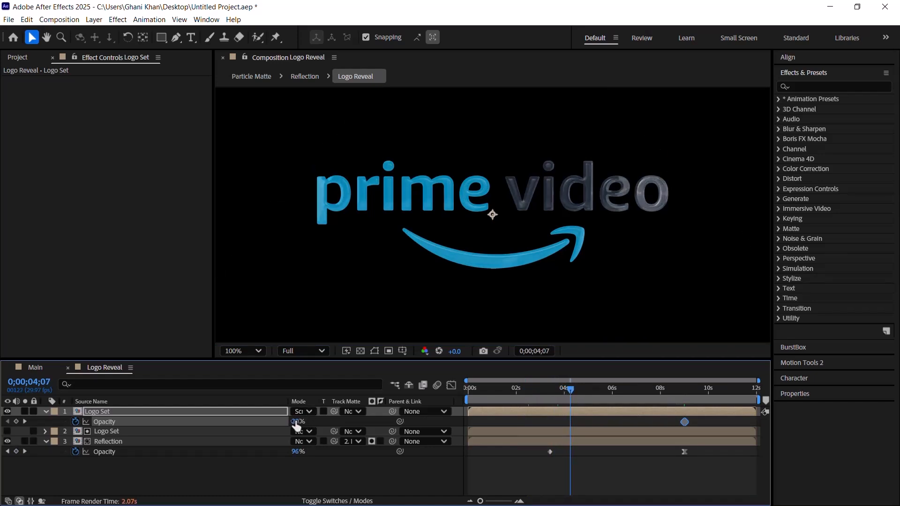
pyautogui.click(296, 421)
pyautogui.write('40')
pyautogui.press('Return')
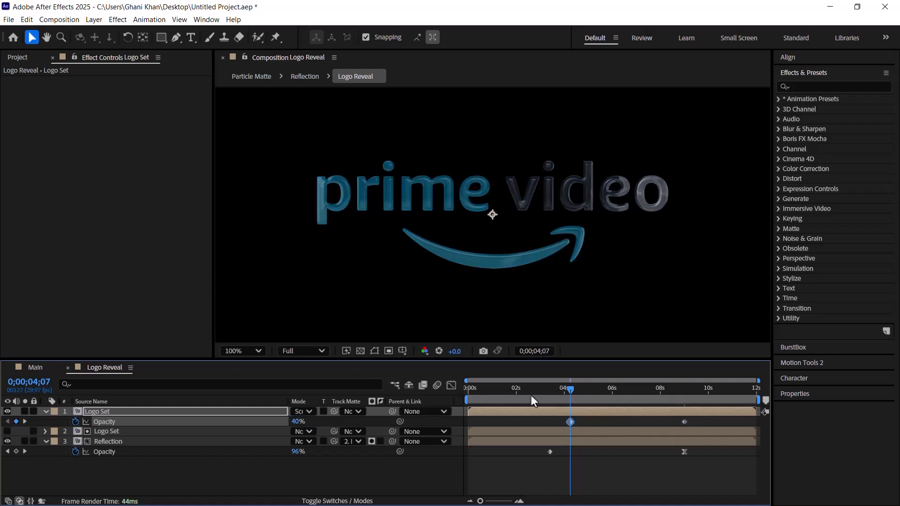
pyautogui.moveTo(522, 390); pyautogui.dragTo(533, 389)
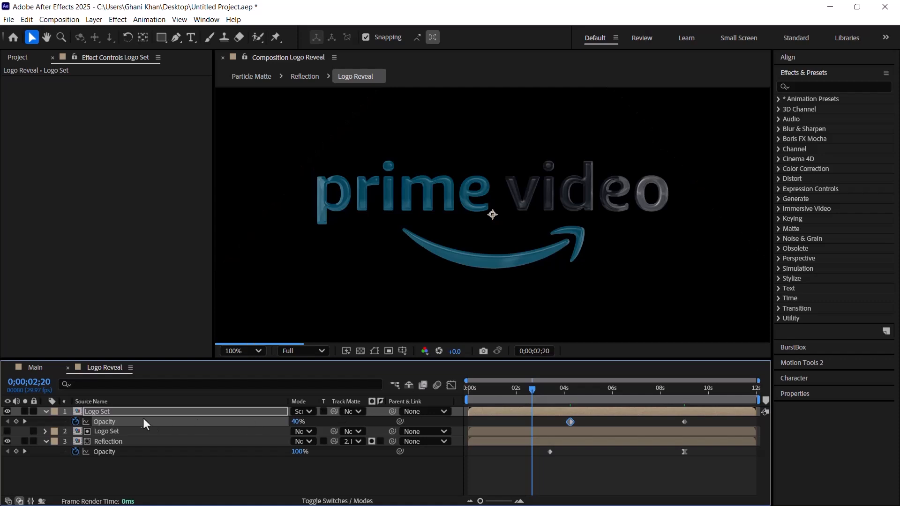
pyautogui.moveTo(299, 423); pyautogui.dragTo(199, 420)
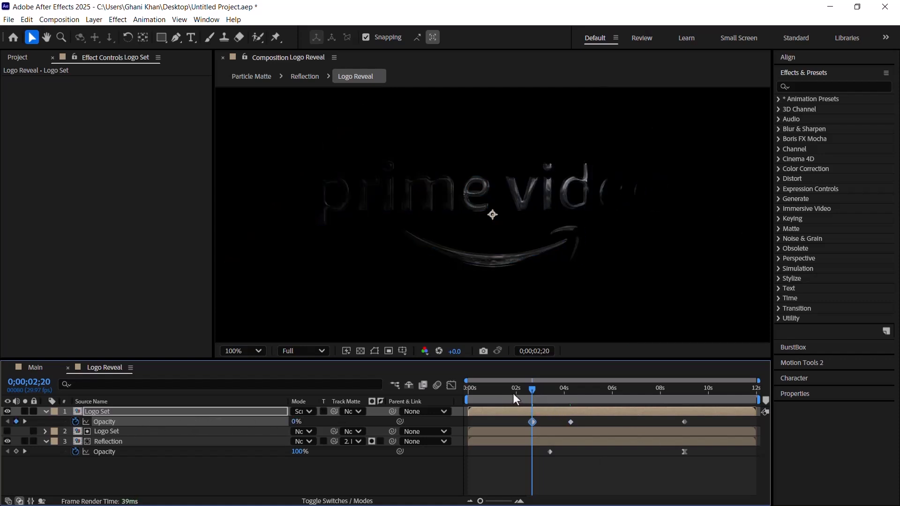
# Step: Apply Easy Ease to the top Logo Set layer's opacity keyframe at 0;00;09;00
pyautogui.moveTo(515, 398); pyautogui.dragTo(583, 401)
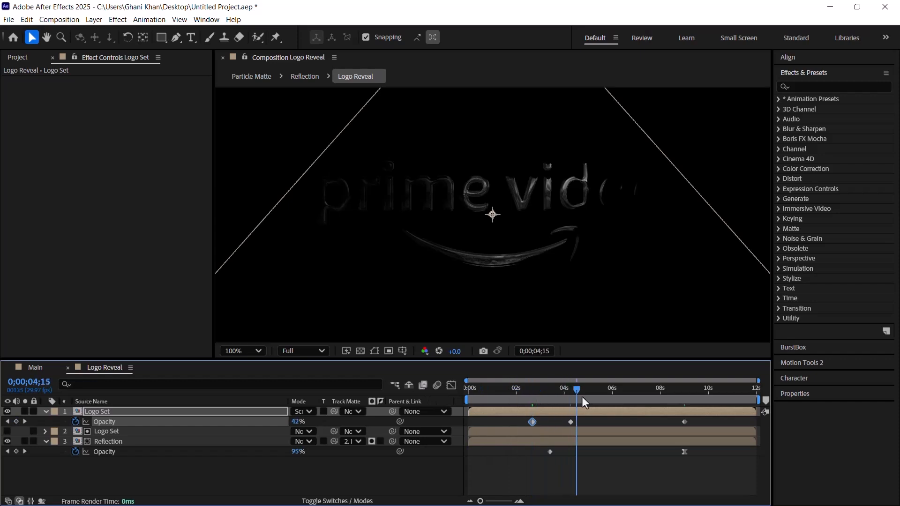
pyautogui.click(684, 421)
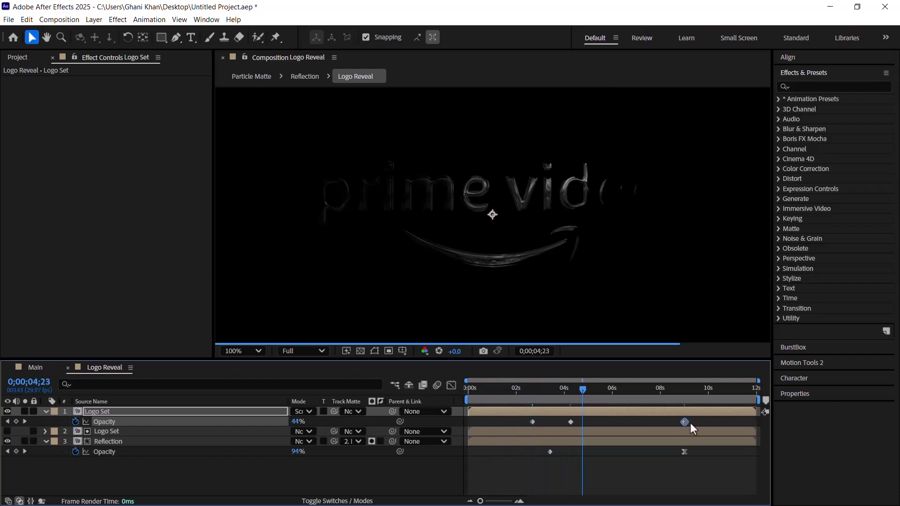
pyautogui.press('F9')
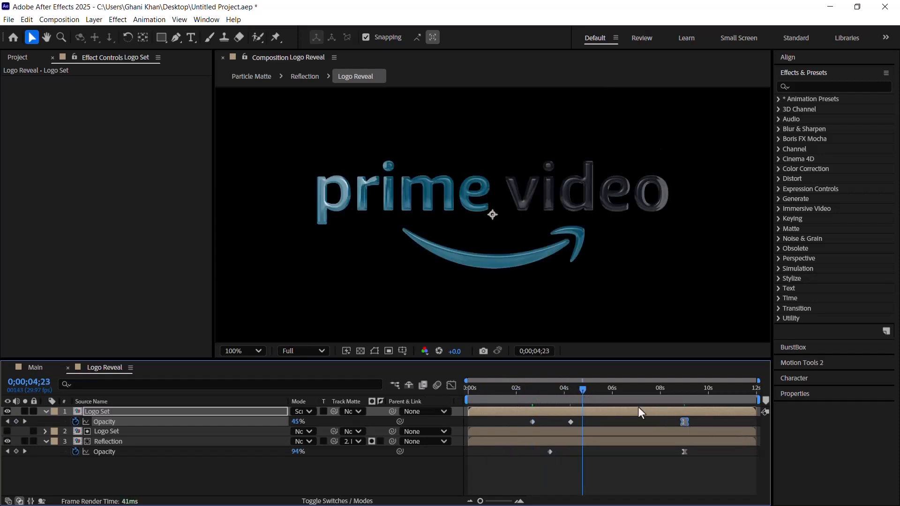
# Step: Move the current time to 0;00;05;29 and collapse the top Logo Set and Reflection layers
pyautogui.click(611, 389)
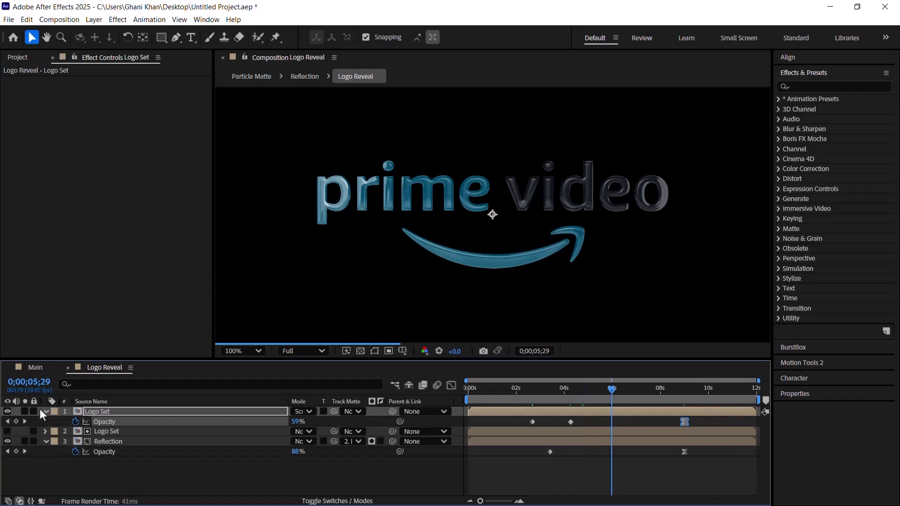
pyautogui.click(44, 412)
pyautogui.click(48, 432)
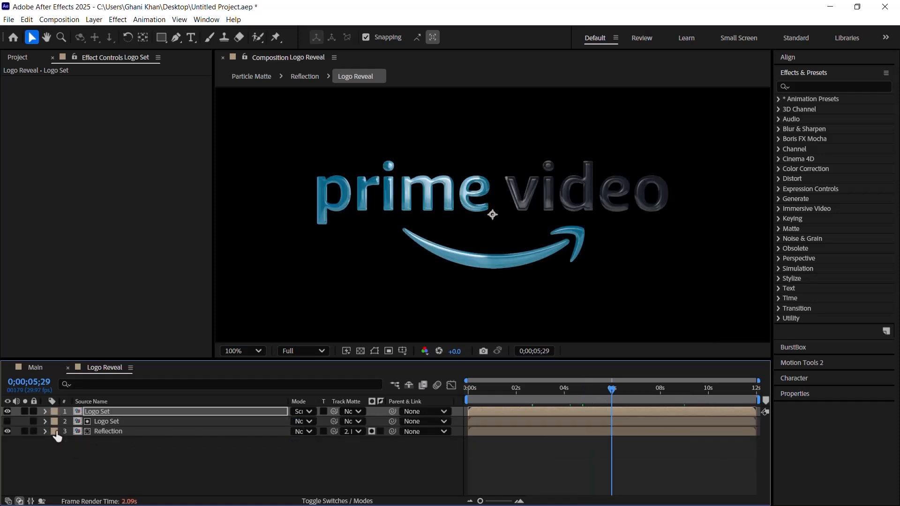
# Step: Find the Shadow/Highlight effect and apply it to the top Logo Set layer
pyautogui.click(121, 412)
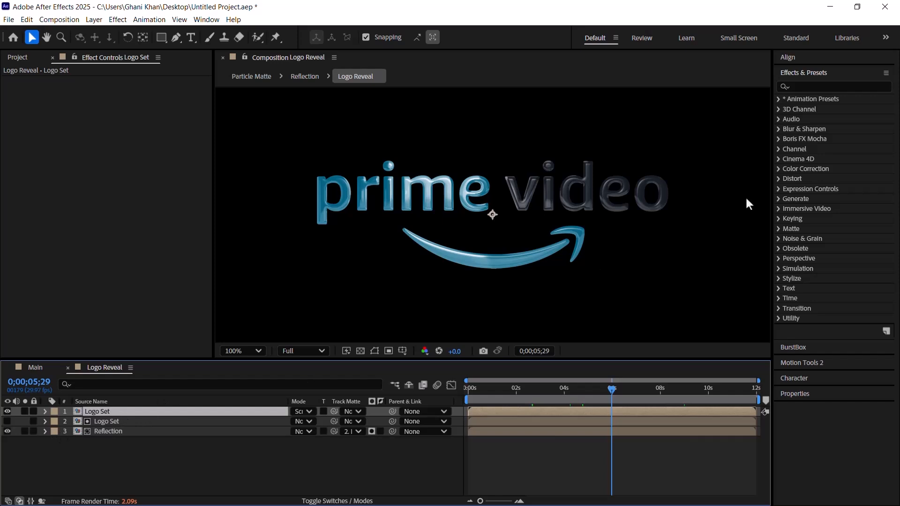
pyautogui.click(825, 87)
pyautogui.write('shad')
pyautogui.moveTo(834, 189); pyautogui.dragTo(230, 412)
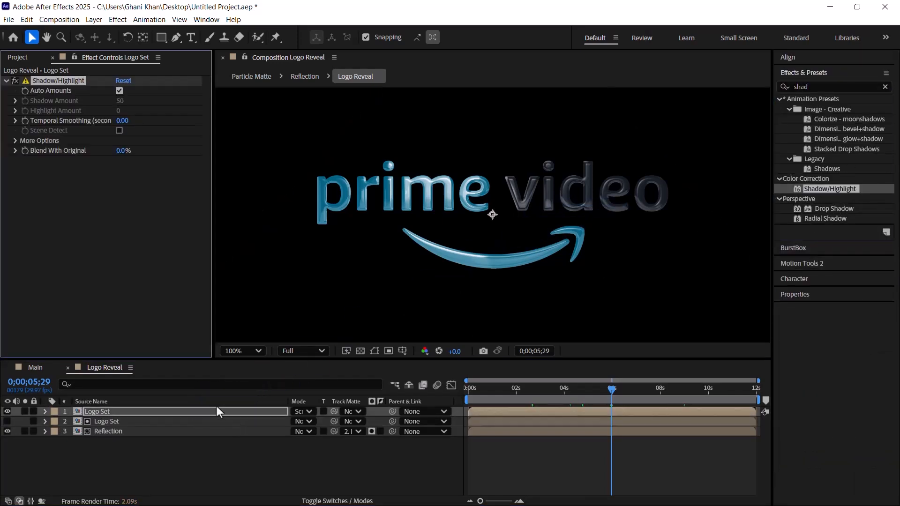
# Step: Turn off Auto Amounts in Shadow/Highlight and set the Highlight Amount to 50
pyautogui.click(119, 91)
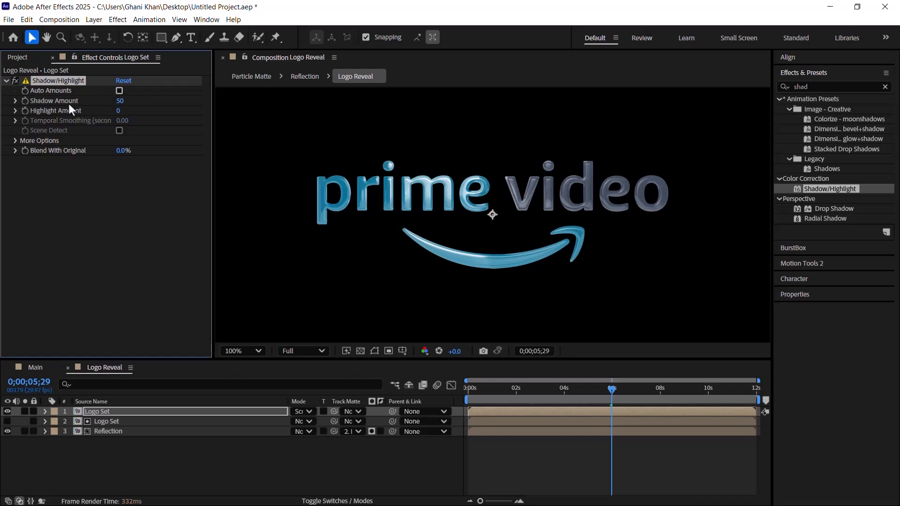
pyautogui.click(119, 110)
pyautogui.write('50')
pyautogui.press('Return')
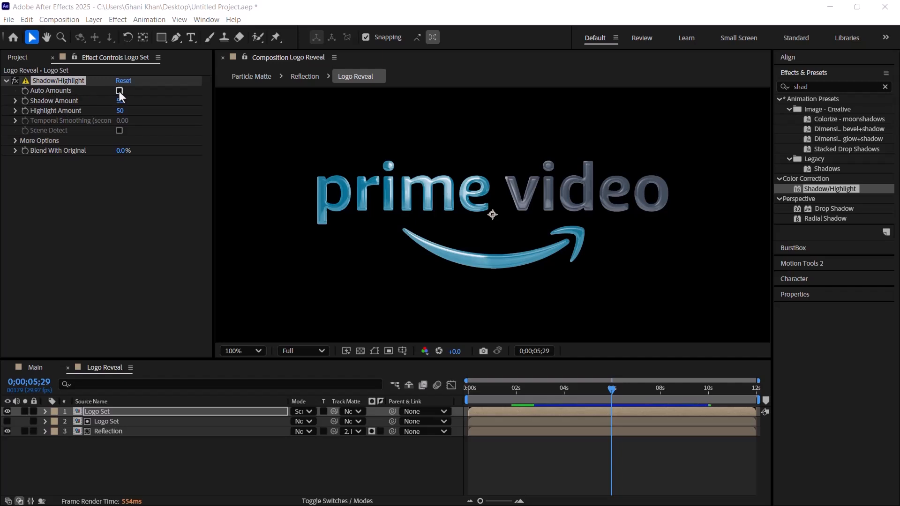
# Step: Re-enable Auto Amounts to set Shadow/Highlight's Temporal Smoothing to 2 seconds, and turn Auto Amounts off again
pyautogui.click(119, 91)
pyautogui.click(122, 121)
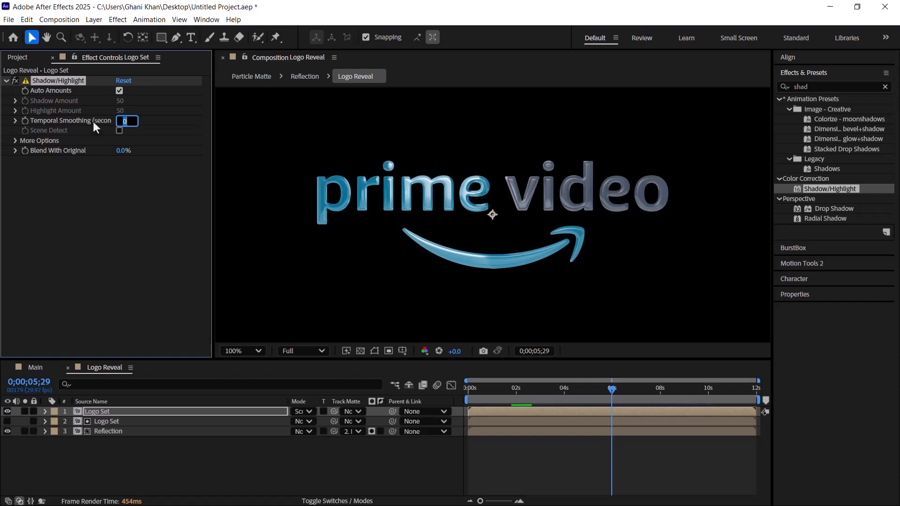
pyautogui.write('2')
pyautogui.press('Return')
pyautogui.click(119, 91)
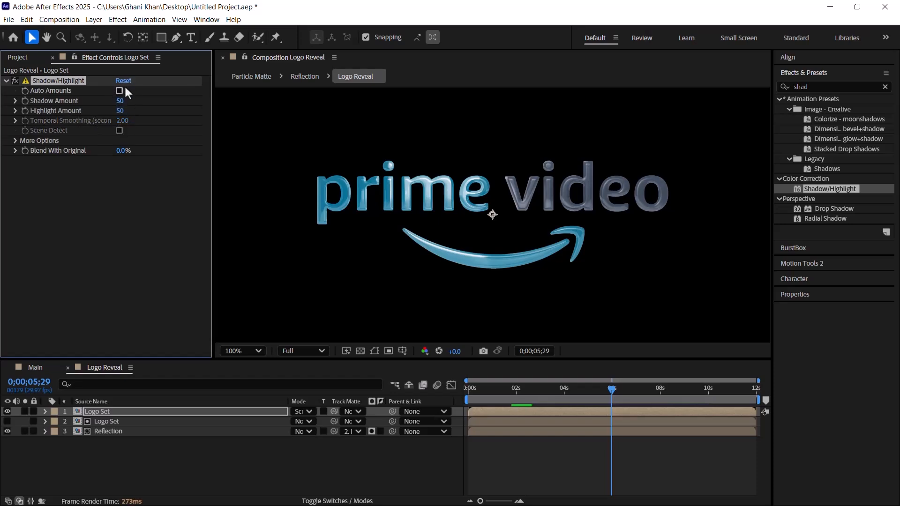
# Step: Find the Vibrance effect and add it below Shadow/Highlight on the top Logo Set layer
pyautogui.doubleClick(816, 88)
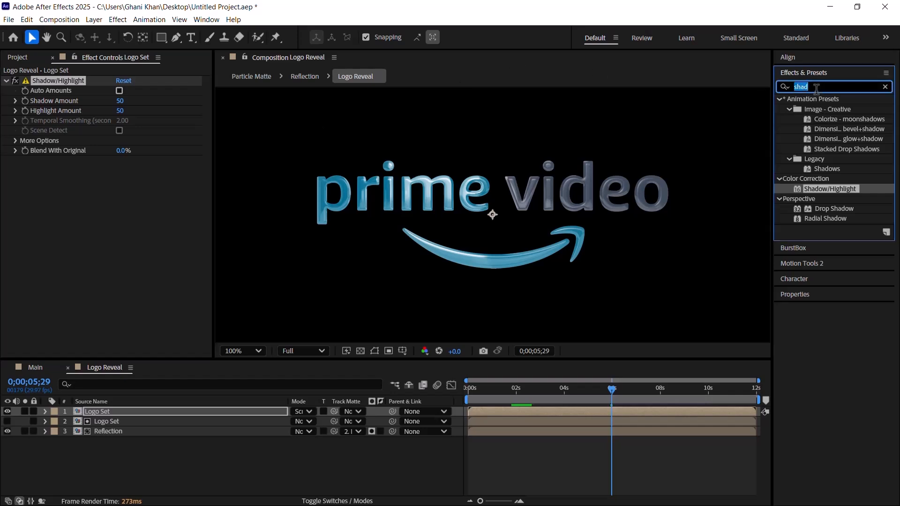
pyautogui.write('vibr')
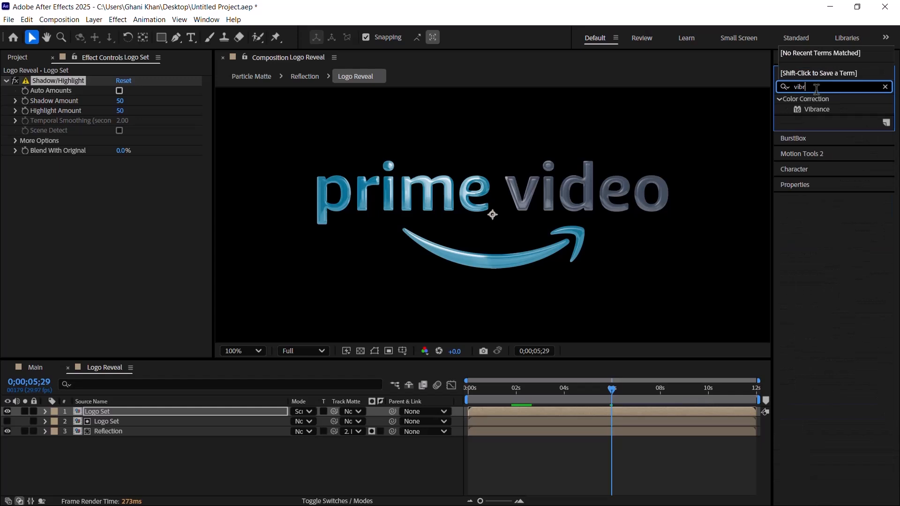
pyautogui.click(814, 109)
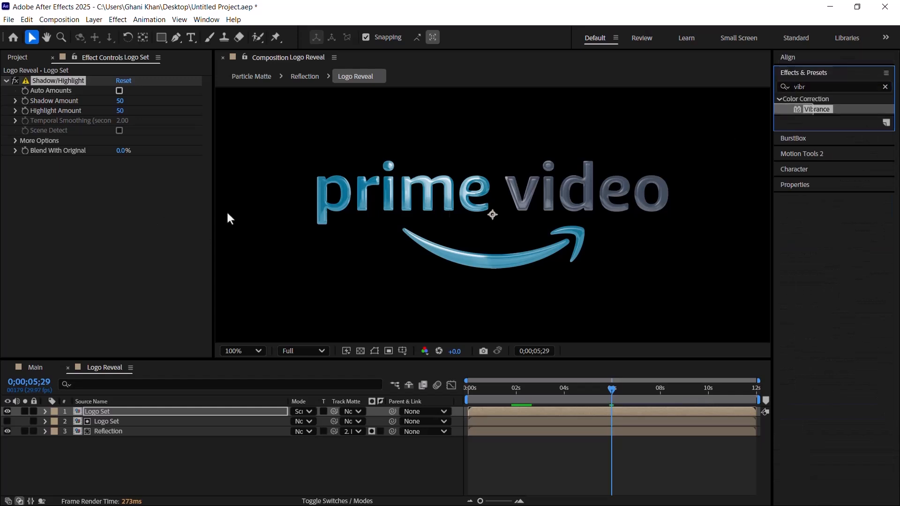
pyautogui.moveTo(854, 111); pyautogui.dragTo(102, 216)
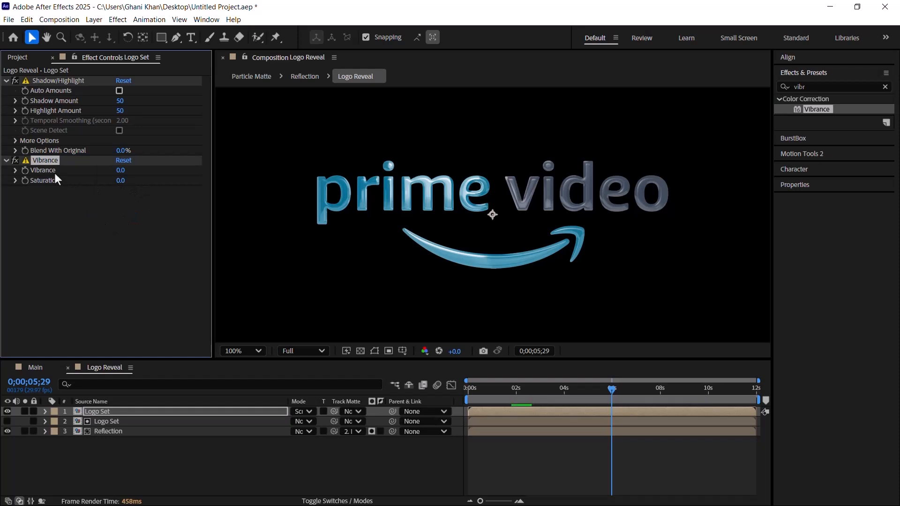
# Step: Set both Vibrance and Saturation to 5 in the top Logo Set layer's Vibrance effect
pyautogui.click(122, 170)
pyautogui.write('5')
pyautogui.press('Return')
pyautogui.click(119, 180)
pyautogui.write('5')
pyautogui.press('Return')
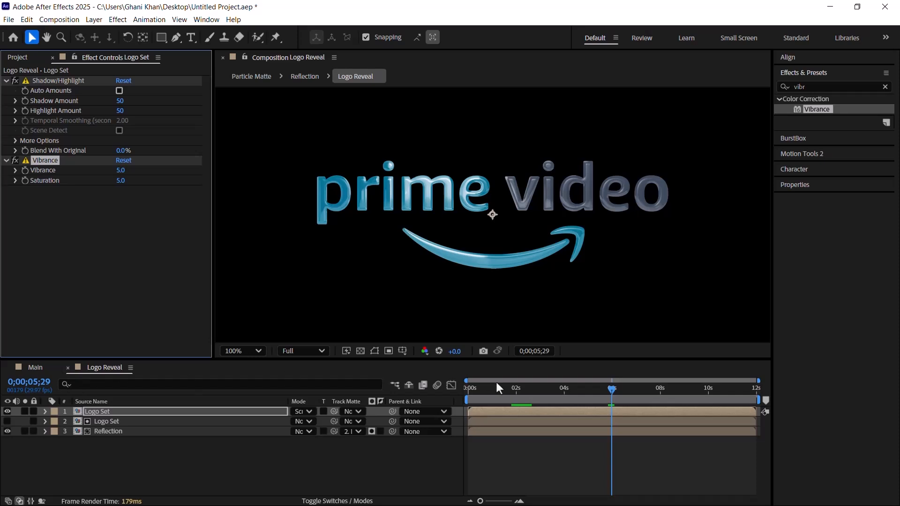
# Step: Preview the reveal at about 4 seconds, close the Logo Reveal composition and save the project
pyautogui.click(514, 391)
pyautogui.moveTo(514, 394); pyautogui.dragTo(561, 396)
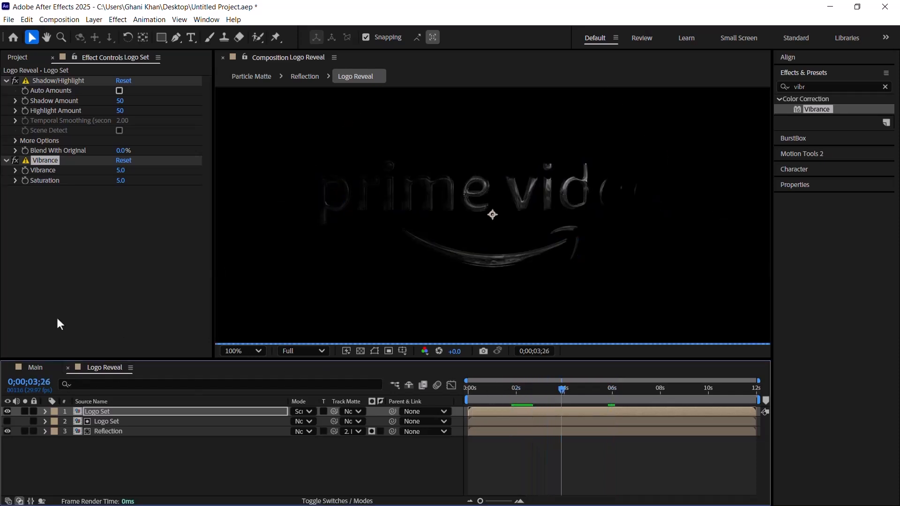
pyautogui.click(11, 59)
pyautogui.click(68, 368)
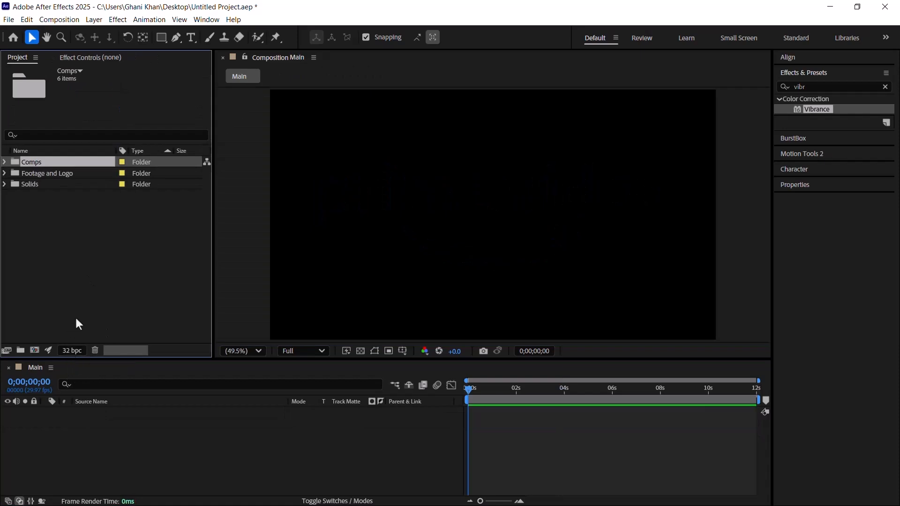
pyautogui.click(78, 326)
pyautogui.hotkey('ctrl', 's')
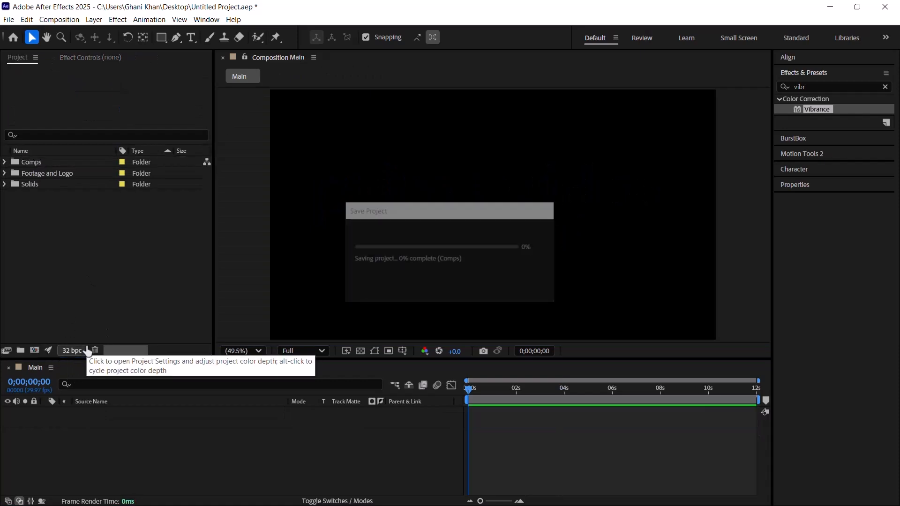
# Step: Create a 1920x1080, 29.97 fps, 12-second composition named Logo and move it into the Comps folder
pyautogui.click(815, 74)
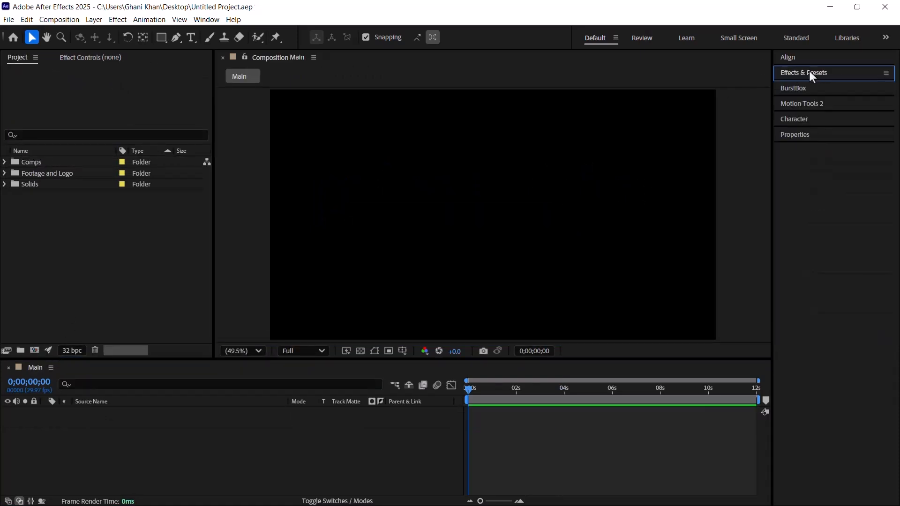
pyautogui.click(397, 277)
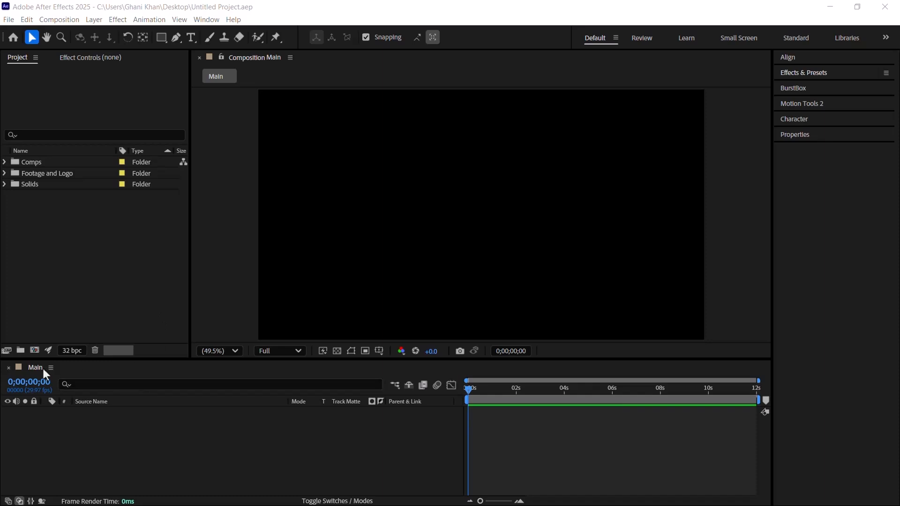
pyautogui.click(36, 351)
pyautogui.write('Loo')
pyautogui.press('BackSpace')
pyautogui.write('go')
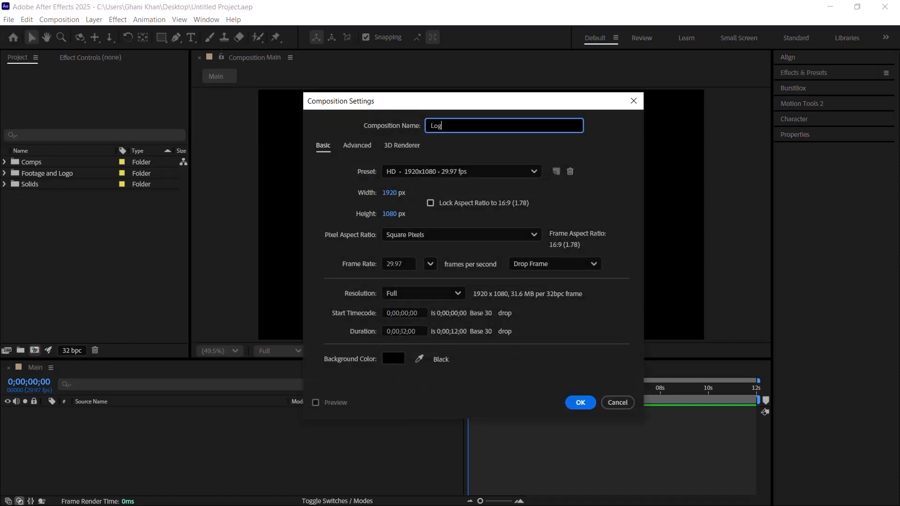
pyautogui.click(580, 403)
pyautogui.moveTo(39, 194); pyautogui.dragTo(9, 165)
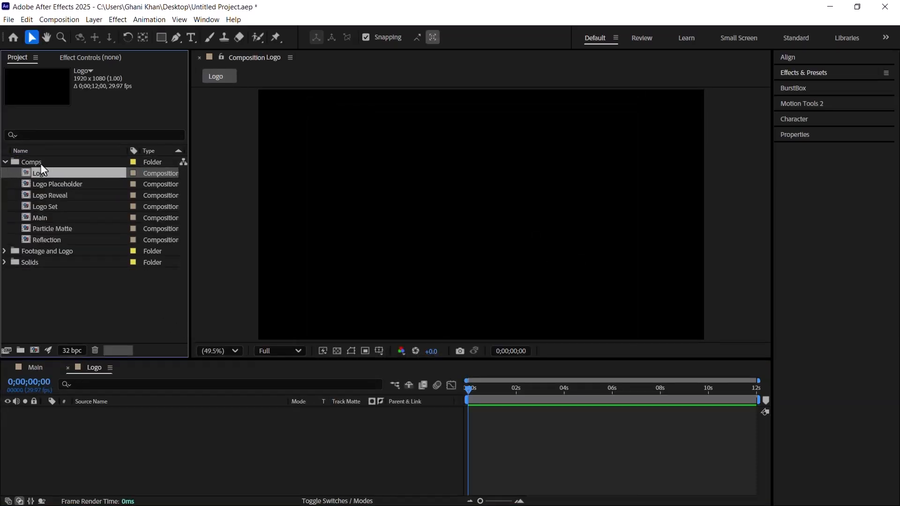
# Step: Add the Logo Reveal composition as a layer in the Logo composition
pyautogui.click(60, 184)
pyautogui.click(58, 196)
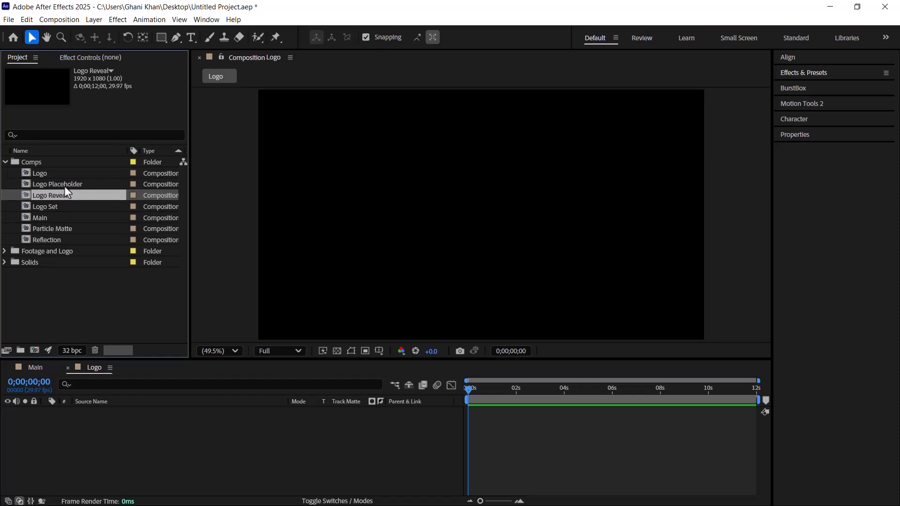
pyautogui.moveTo(60, 198); pyautogui.dragTo(176, 453)
# Step: Scale the Logo Reveal layer to 85%, viewing the frame at 0;00;06;20
pyautogui.click(498, 389)
pyautogui.press('s')
pyautogui.click(629, 388)
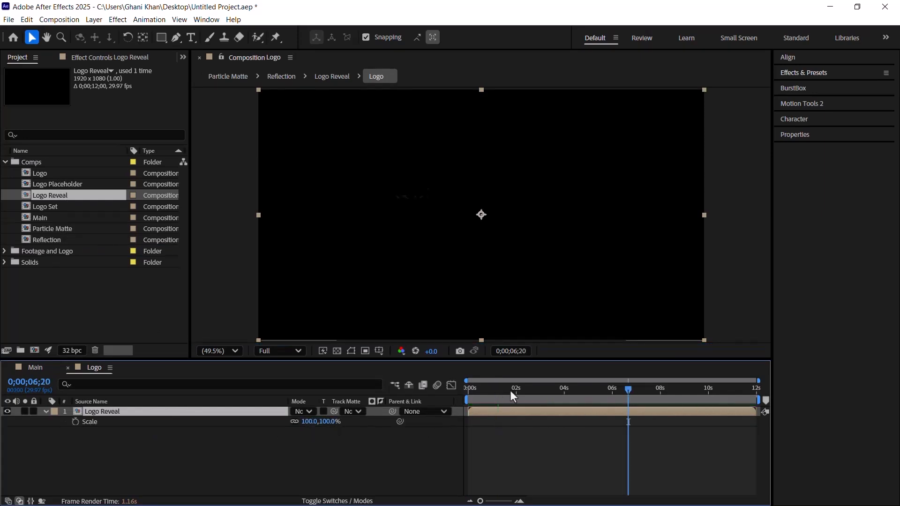
pyautogui.click(333, 421)
pyautogui.write('85')
pyautogui.press('Return')
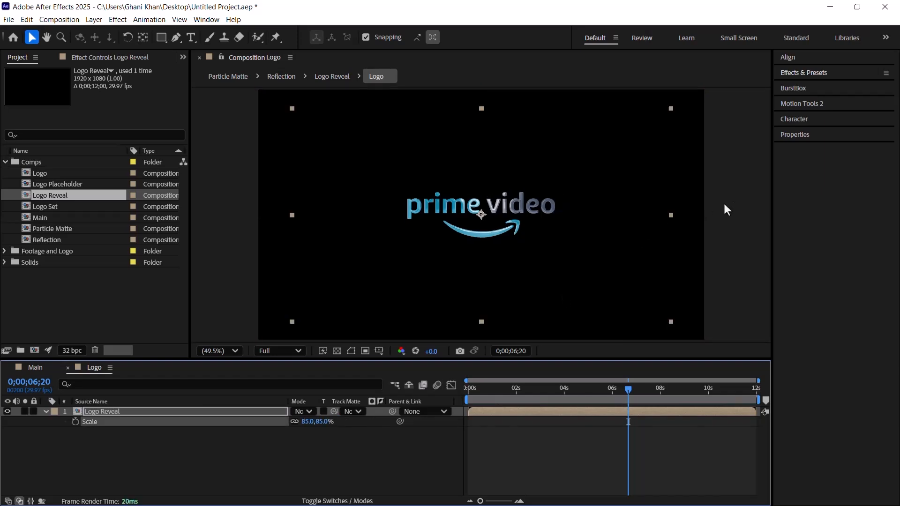
# Step: Find the CC Cross Blur effect and apply it to the Logo Reveal layer
pyautogui.click(808, 73)
pyautogui.click(805, 87)
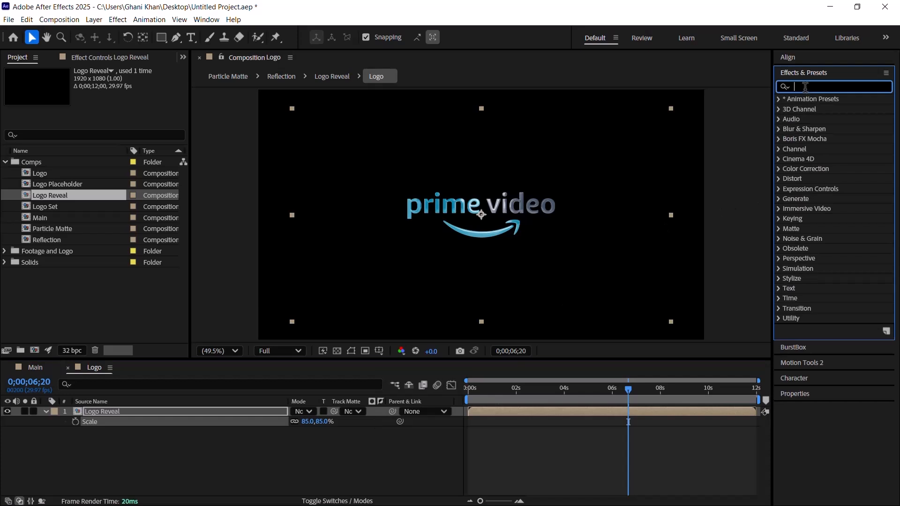
pyautogui.write('cc cr')
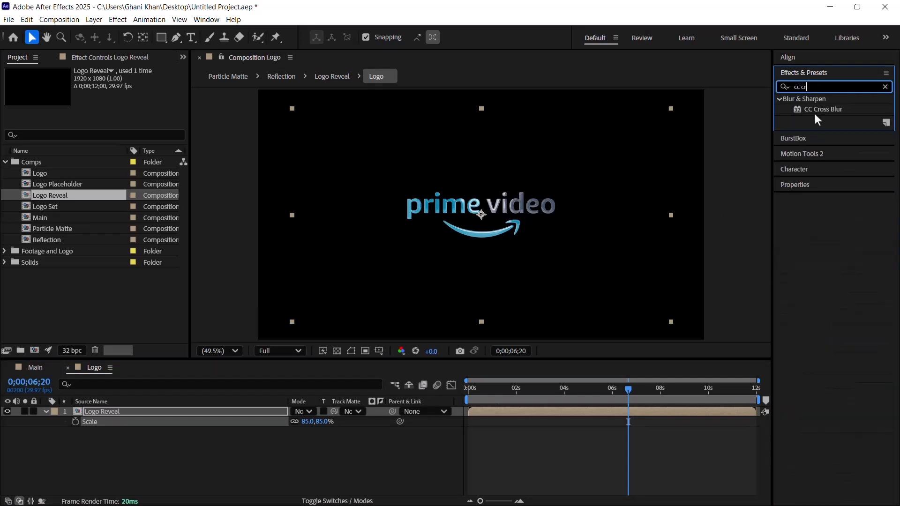
pyautogui.moveTo(826, 112); pyautogui.dragTo(287, 161)
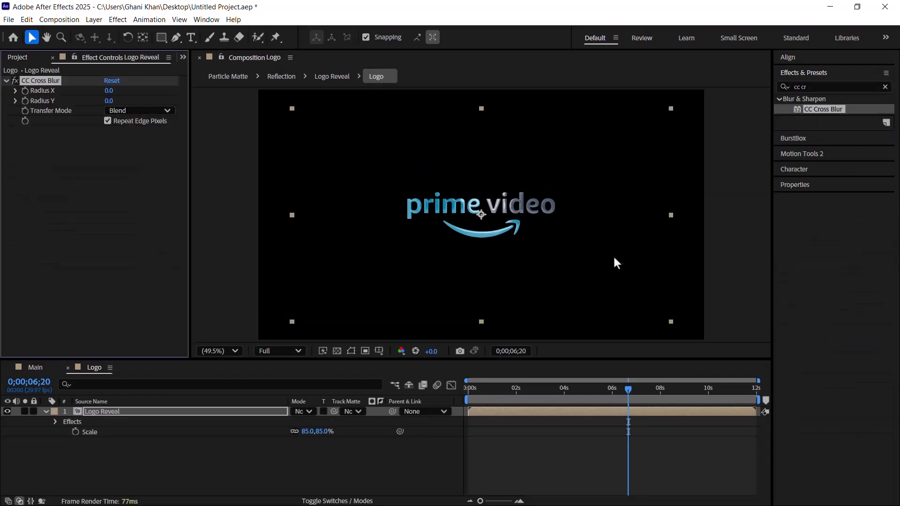
# Step: Set Radius X to 5 in the Logo Reveal layer's CC Cross Blur
pyautogui.press('/')
pyautogui.press('space')
pyautogui.moveTo(451, 209); pyautogui.dragTo(486, 226)
pyautogui.scroll(2, 453, 223)
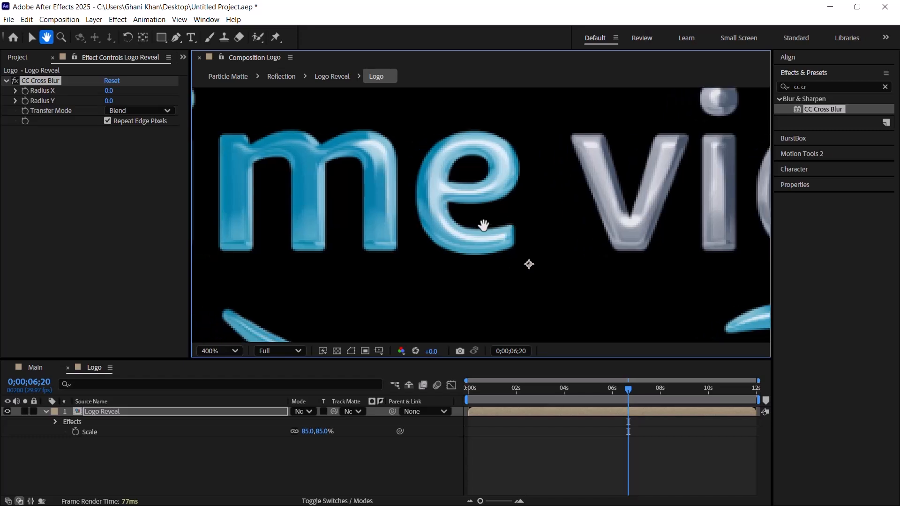
pyautogui.scroll(-1, 485, 227)
pyautogui.scroll(-1, 481, 232)
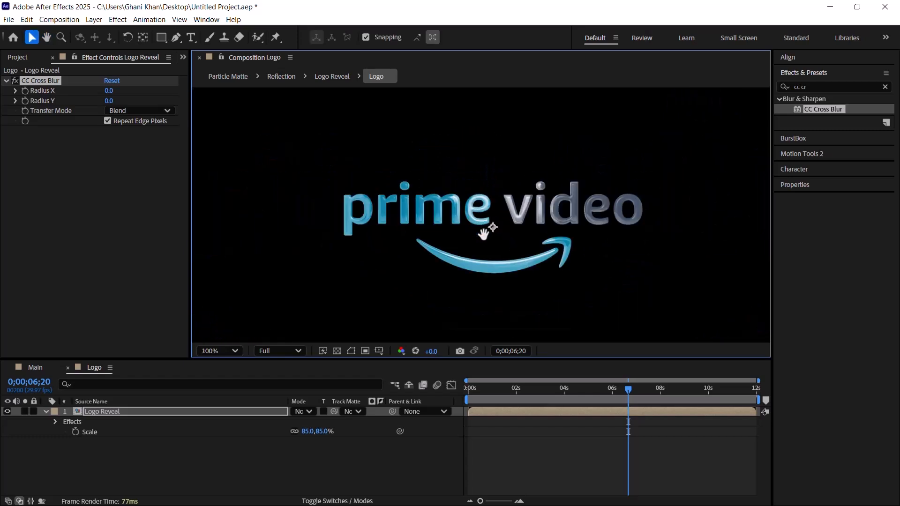
pyautogui.click(112, 92)
pyautogui.click(110, 92)
pyautogui.write('5')
pyautogui.press('Return')
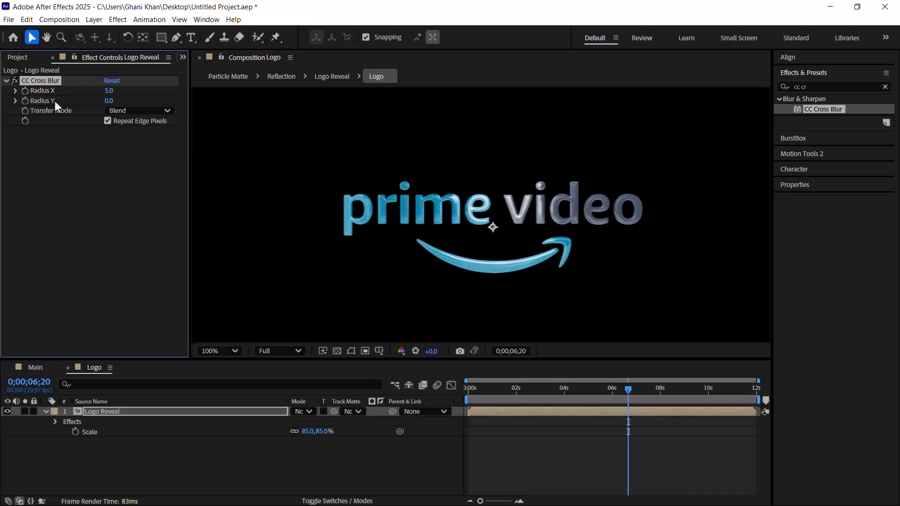
# Step: Set CC Cross Blur's Radius Y to 65 and turn off Repeat Edge Pixels
pyautogui.click(109, 101)
pyautogui.write('65')
pyautogui.press('Return')
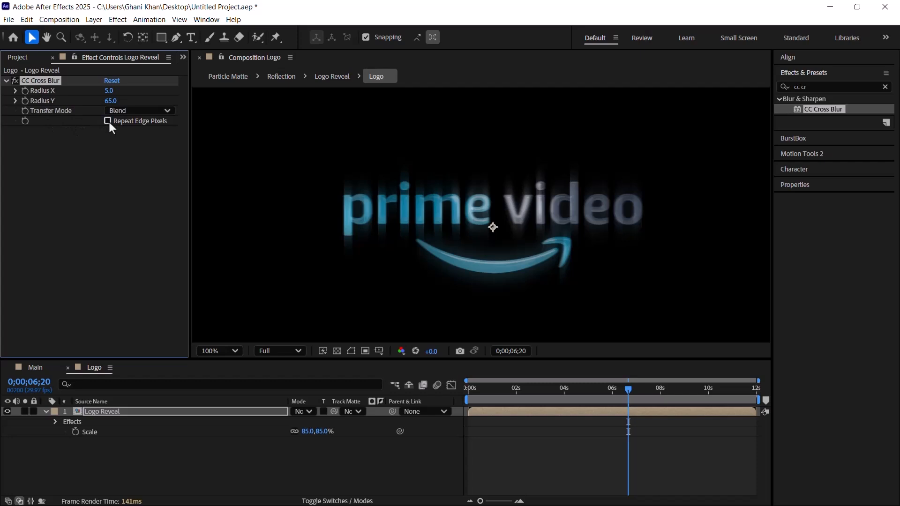
# Step: Duplicate the Logo Reveal layer and delete CC Cross Blur from the top copy
pyautogui.click(23, 58)
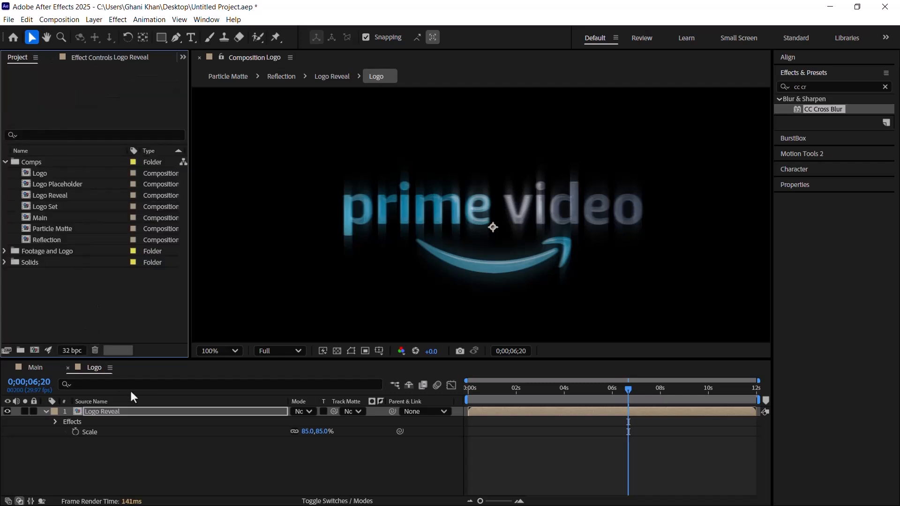
pyautogui.click(109, 412)
pyautogui.hotkey('ctrl', 'd')
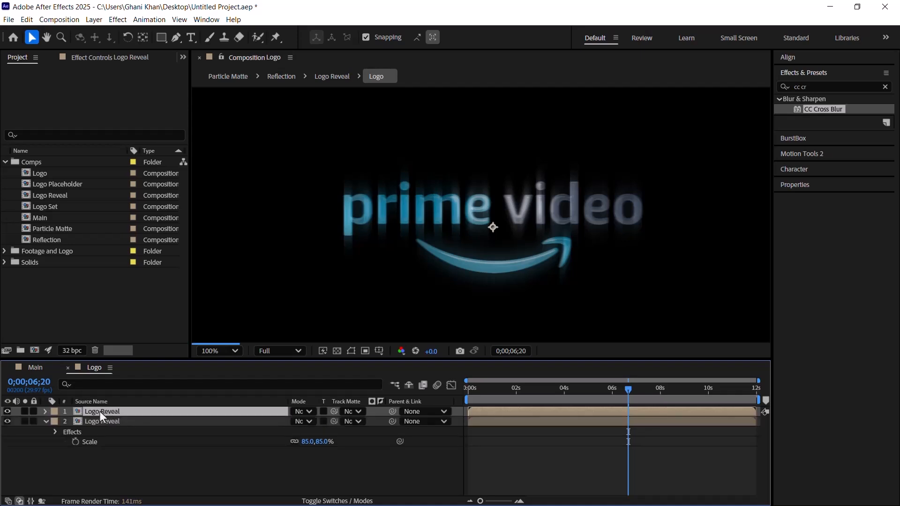
pyautogui.click(46, 422)
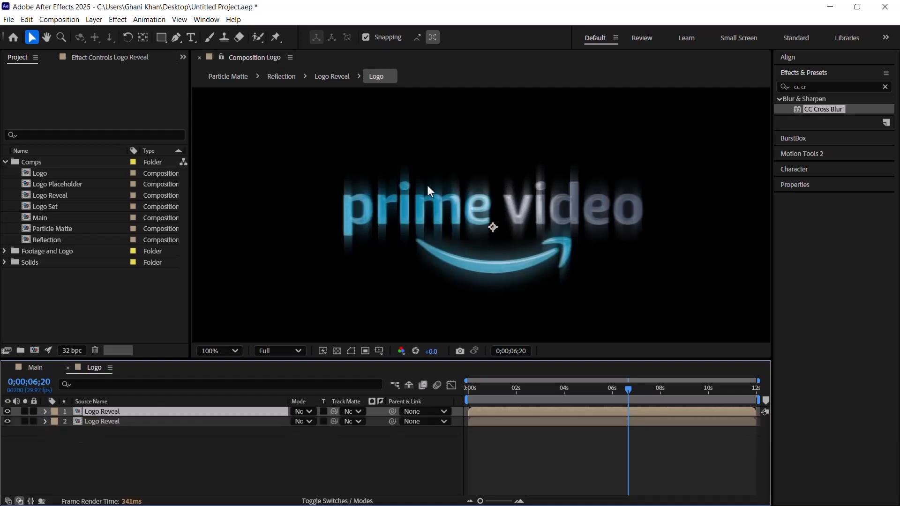
pyautogui.click(93, 57)
pyautogui.click(30, 80)
pyautogui.press('Delete')
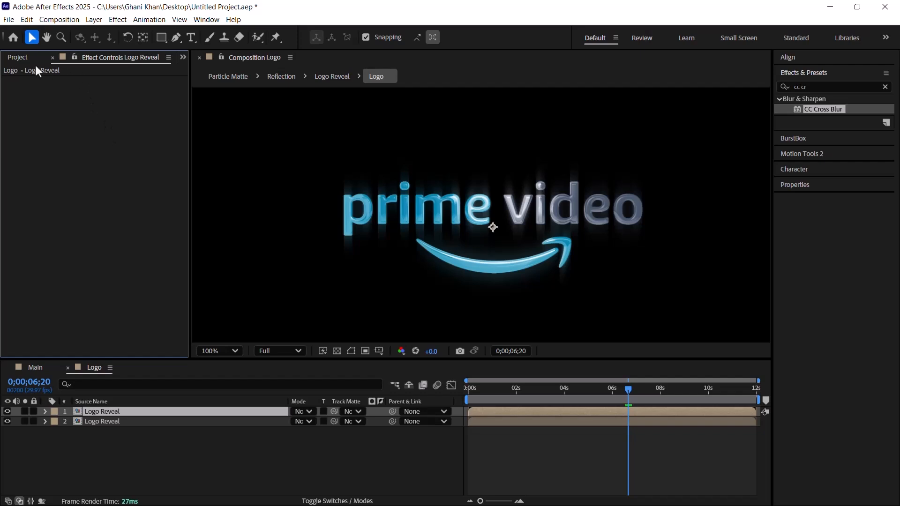
# Step: Add particle.mov from the Footage and Logo folder as the top layer of the Logo composition
pyautogui.click(19, 61)
pyautogui.click(42, 174)
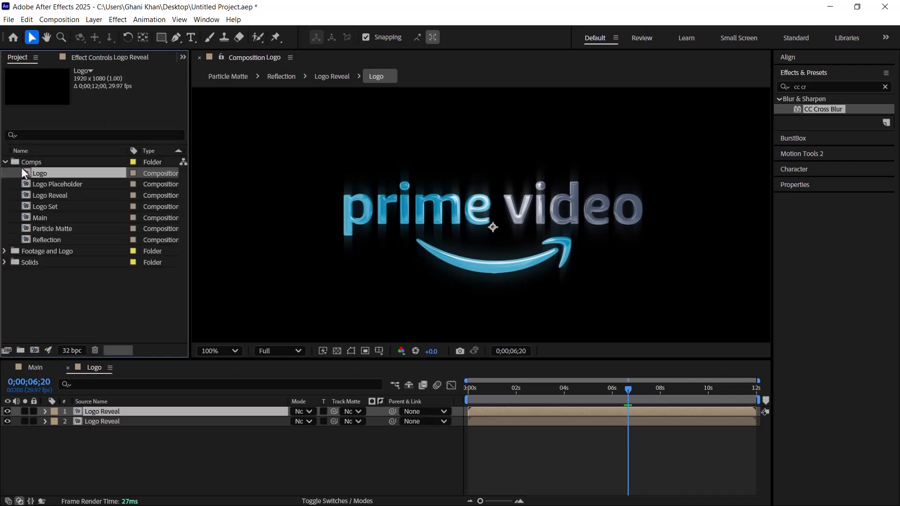
pyautogui.click(9, 162)
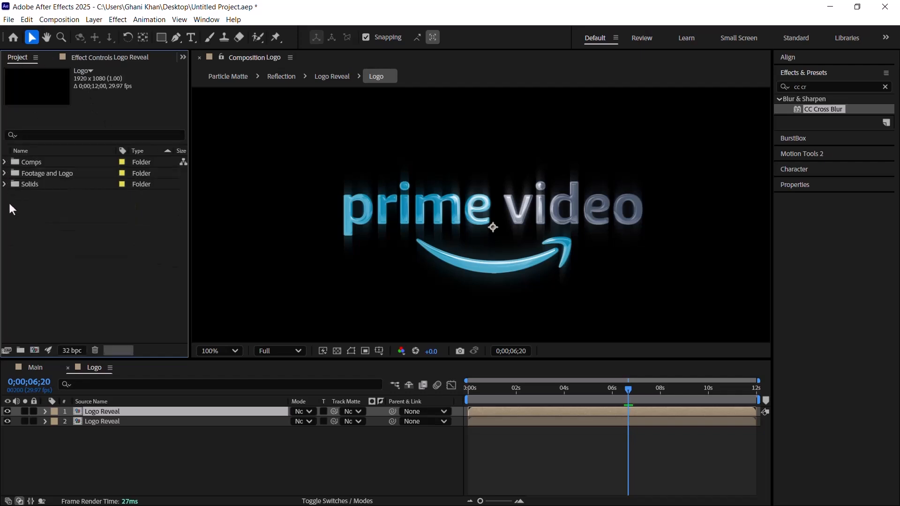
pyautogui.click(5, 174)
pyautogui.click(49, 185)
pyautogui.click(57, 196)
pyautogui.moveTo(63, 195); pyautogui.dragTo(148, 408)
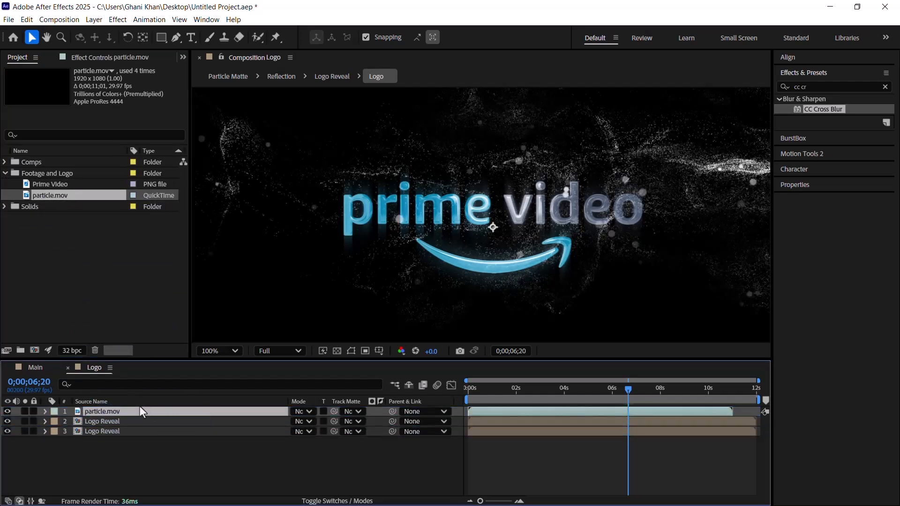
pyautogui.click(5, 173)
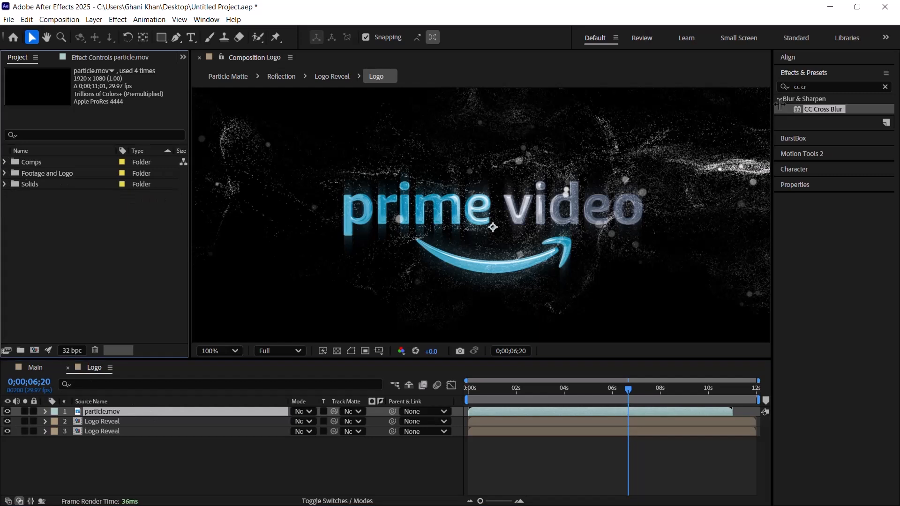
# Step: Find the Tint effect and apply it to the particle.mov layer
pyautogui.click(816, 88)
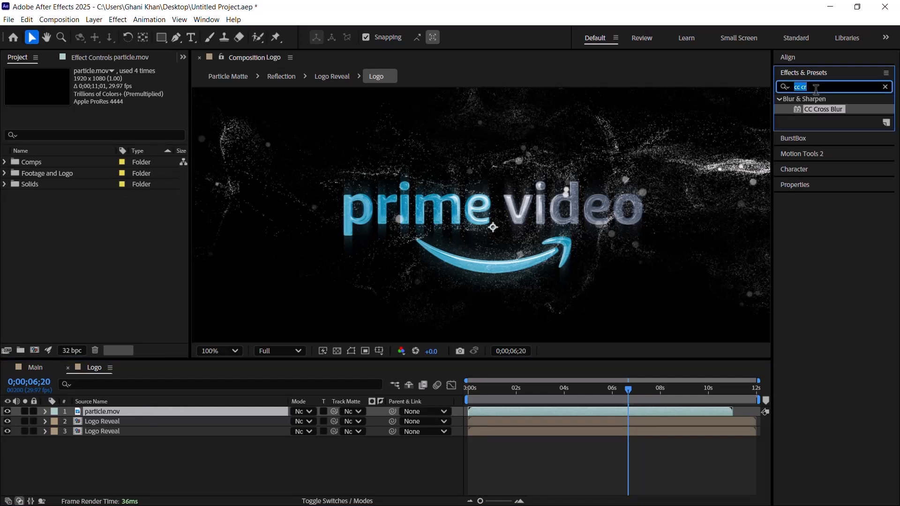
pyautogui.write('tint')
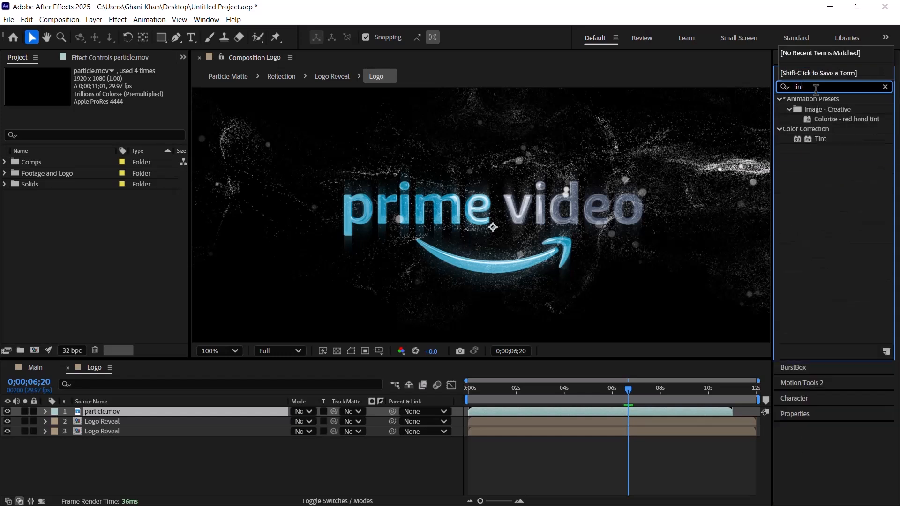
pyautogui.moveTo(820, 139); pyautogui.dragTo(581, 166)
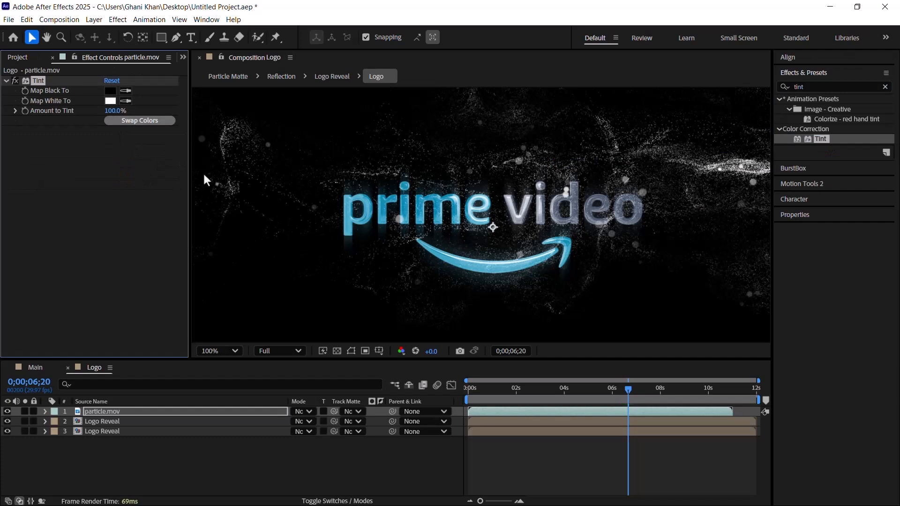
# Step: Set Tint's Map White To color to a light blue with hue 200° and saturation 30%
pyautogui.click(111, 101)
pyautogui.click(309, 314)
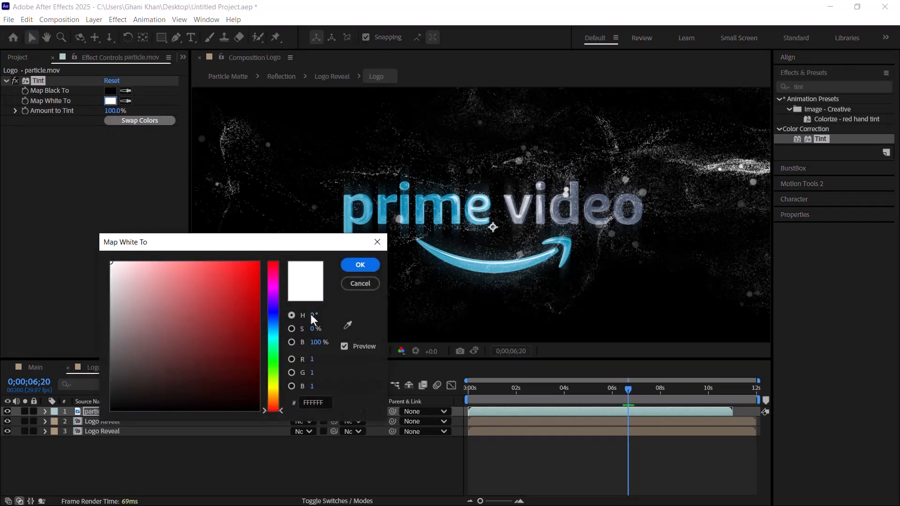
pyautogui.write('200')
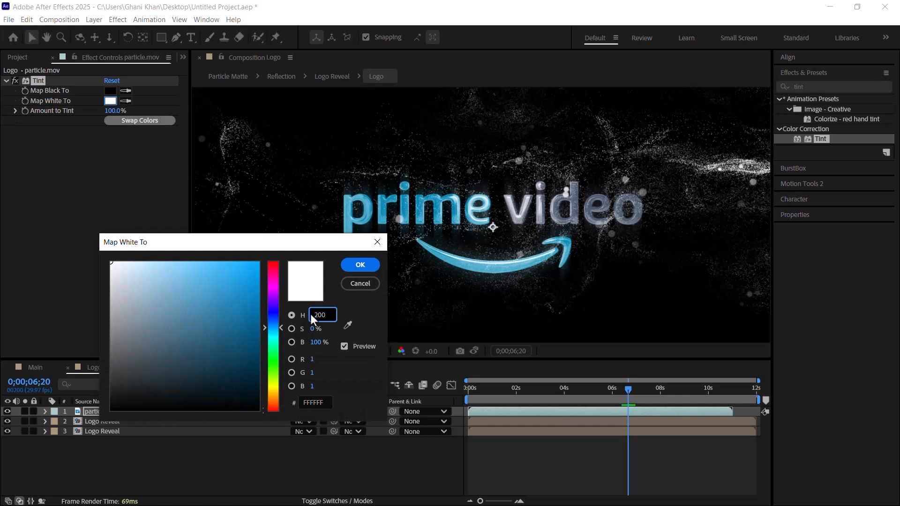
pyautogui.write('30')
pyautogui.press('Return')
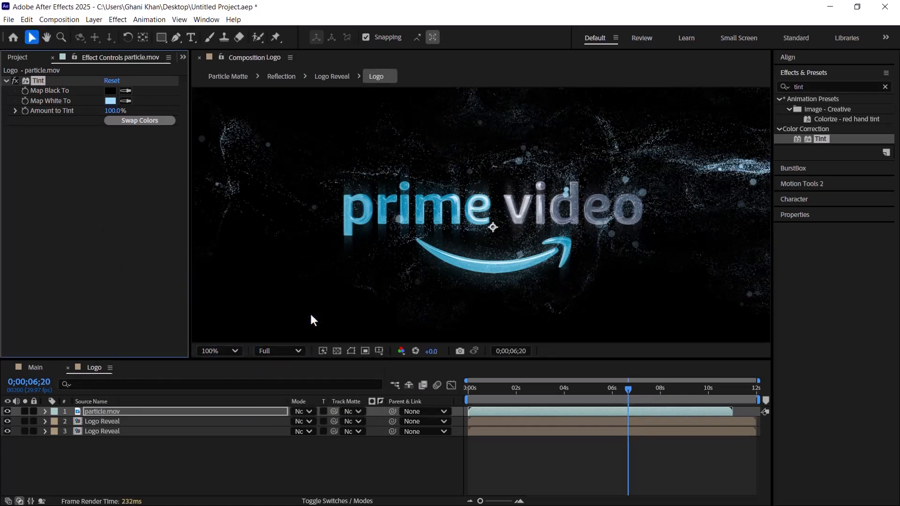
# Step: Find the Glow effect and apply it to the particle.mov layer
pyautogui.click(807, 87)
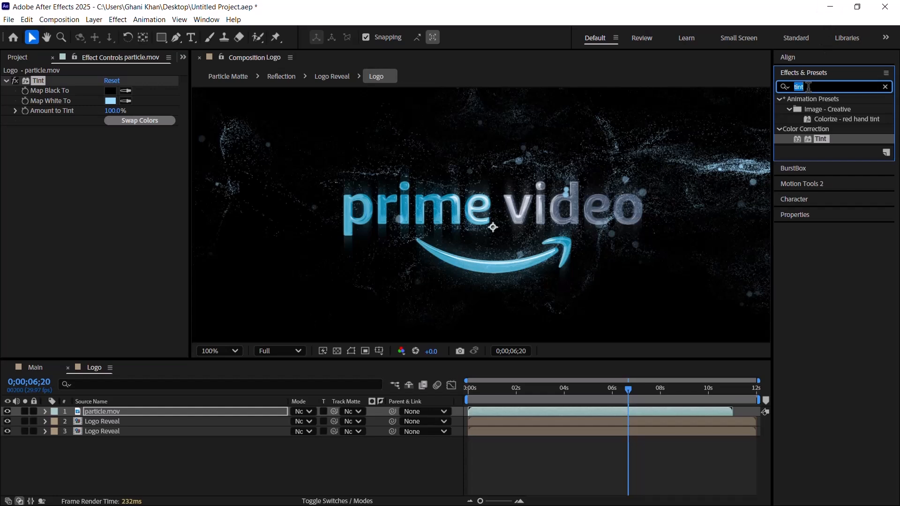
pyautogui.write('glow')
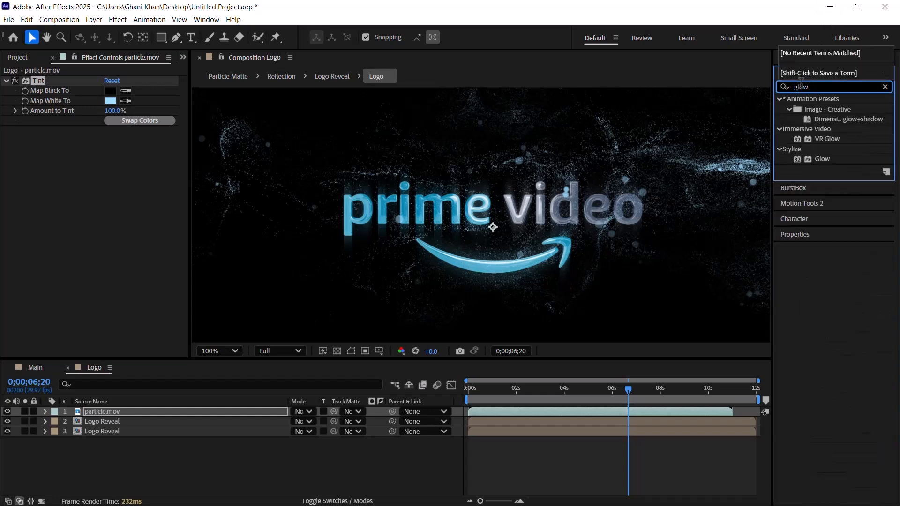
pyautogui.moveTo(824, 159); pyautogui.dragTo(603, 171)
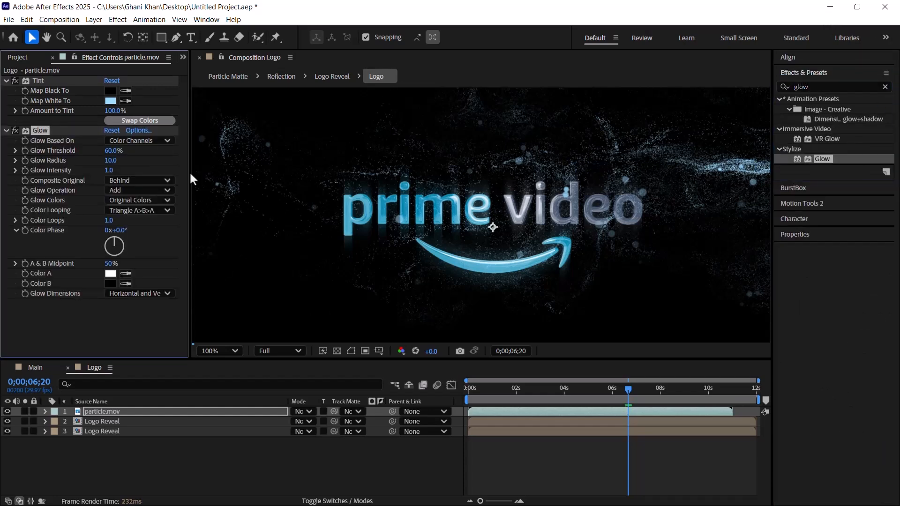
# Step: Set Glow's Threshold to 90%, Radius to 100, Intensity to 0.5 and Composite Original to None
pyautogui.click(107, 151)
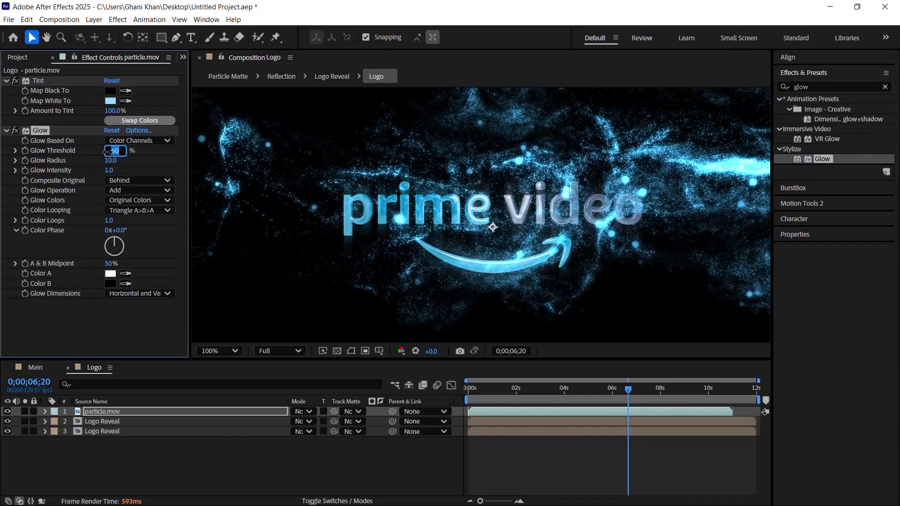
pyautogui.write('80')
pyautogui.press('Return')
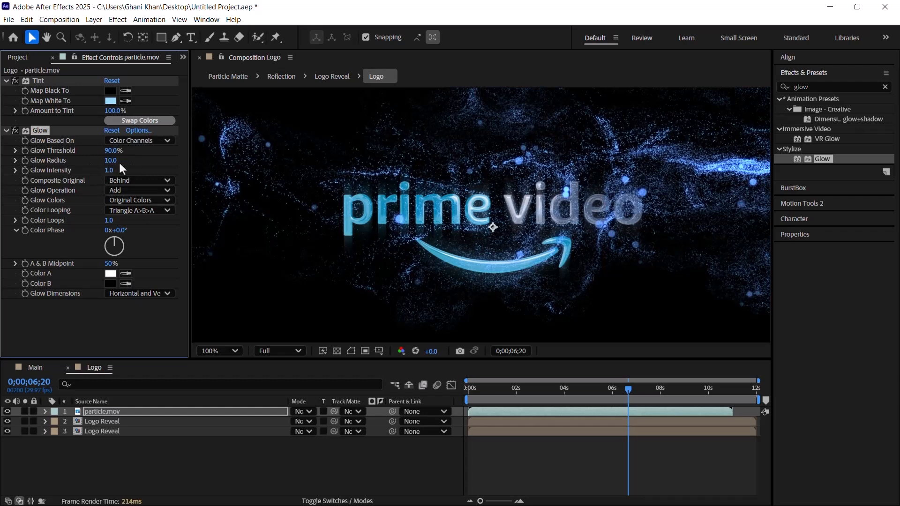
pyautogui.click(112, 161)
pyautogui.write('100')
pyautogui.press('Return')
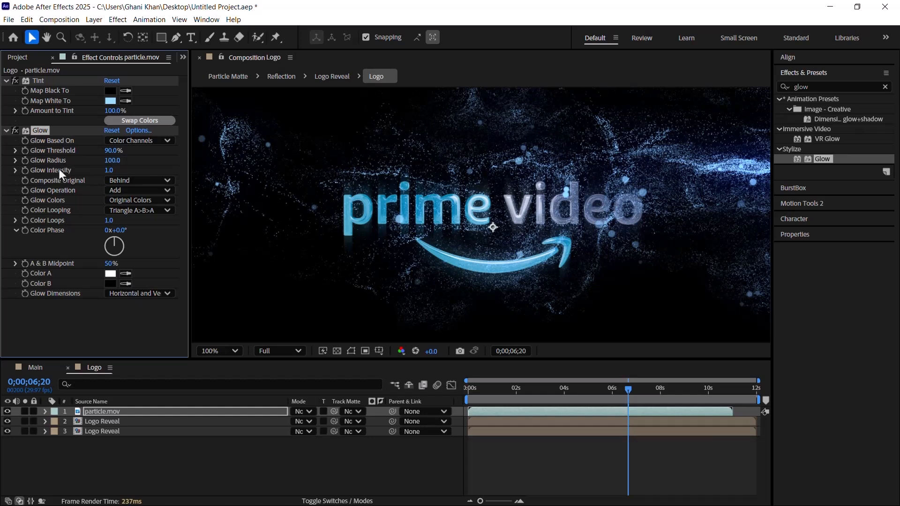
pyautogui.click(109, 171)
pyautogui.write('0.5')
pyautogui.press('Return')
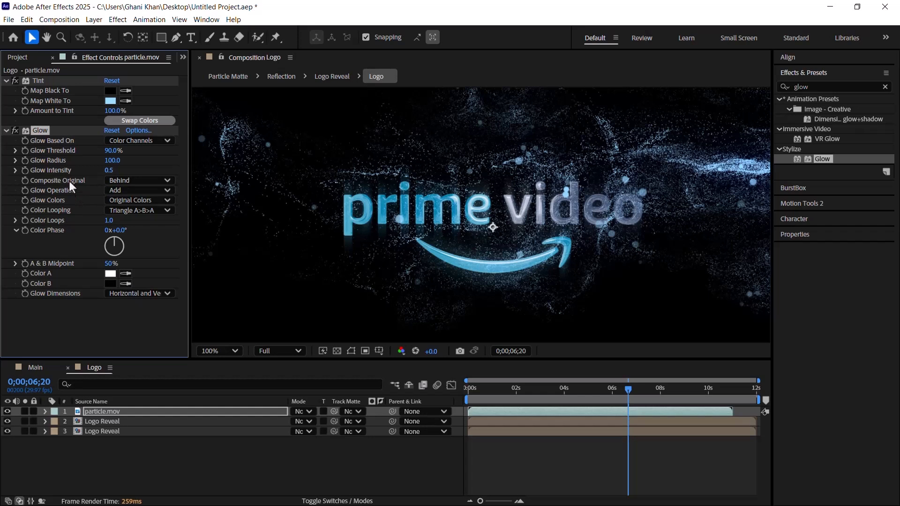
pyautogui.click(119, 179)
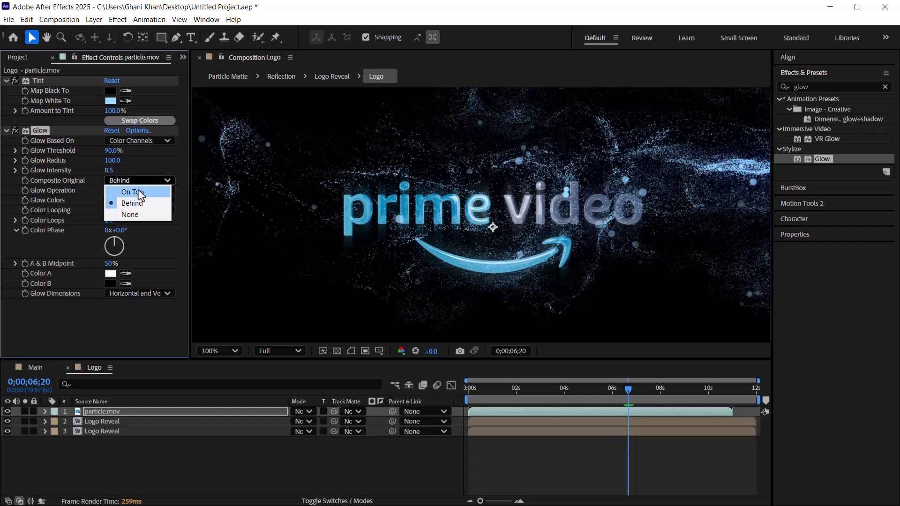
pyautogui.click(124, 214)
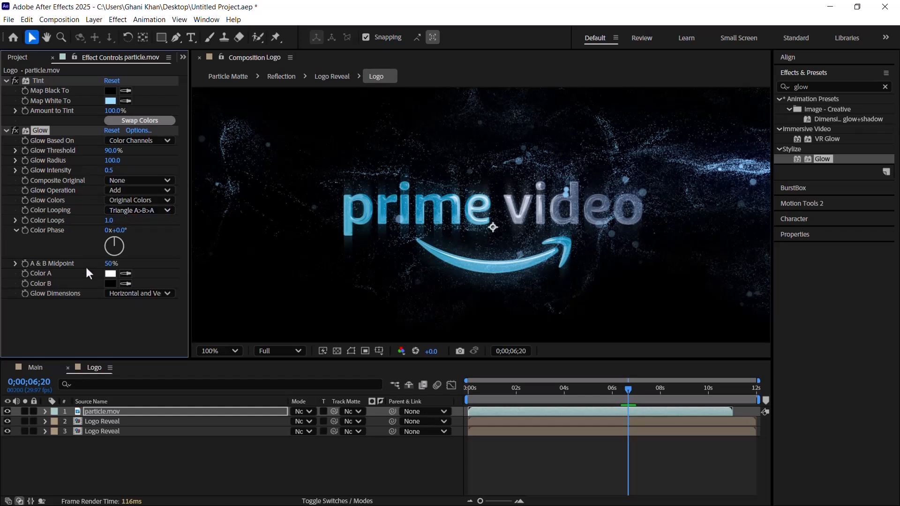
# Step: Duplicate the upper Logo Reveal layer and place the copy above particle.mov at the top of the layer stack
pyautogui.click(117, 421)
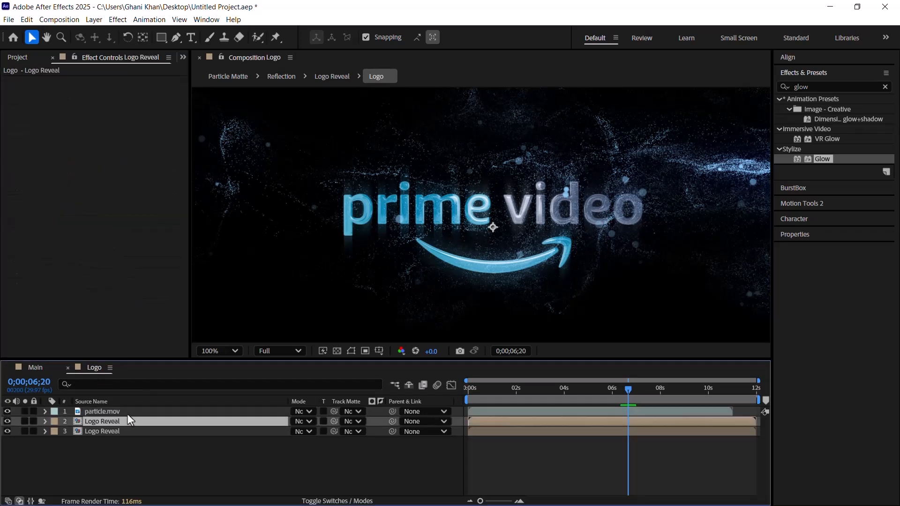
pyautogui.hotkey('ctrl', 'd')
pyautogui.moveTo(109, 420); pyautogui.dragTo(110, 411)
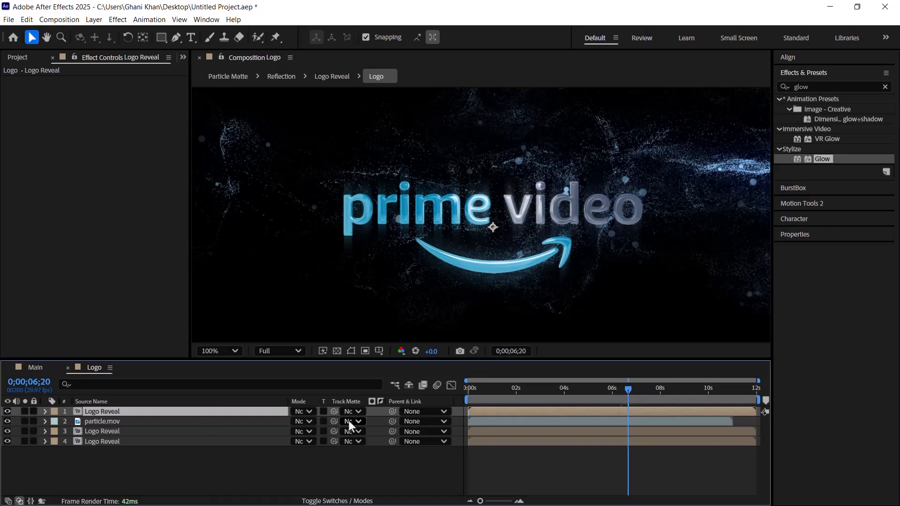
# Step: Use the topmost Logo Reveal layer as the track matte for particle.mov
pyautogui.click(125, 422)
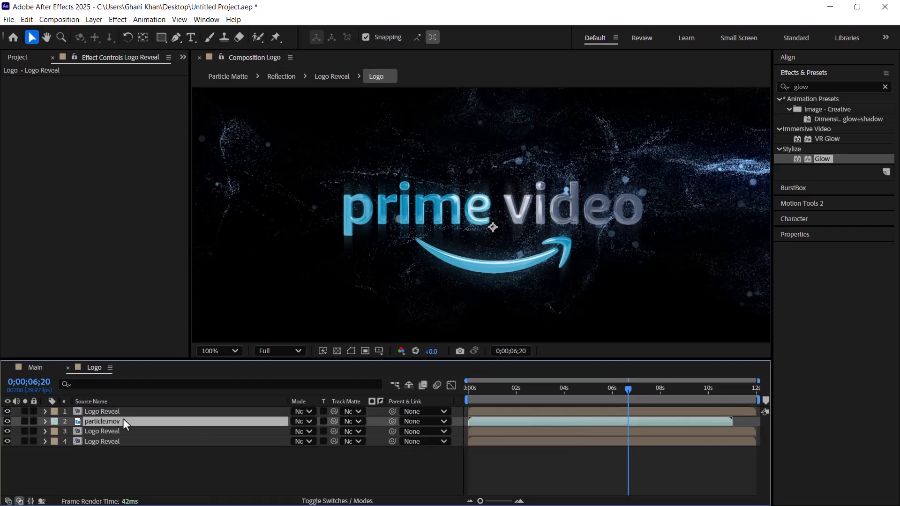
pyautogui.click(352, 421)
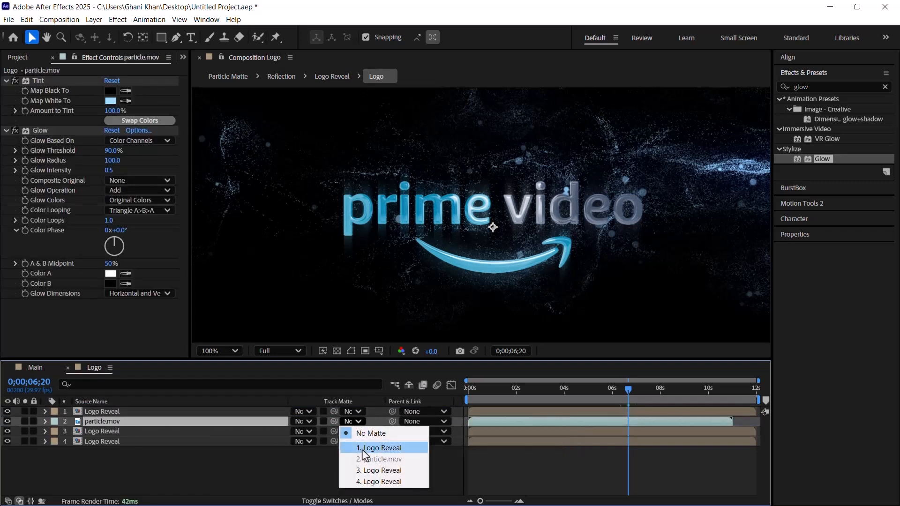
pyautogui.click(365, 449)
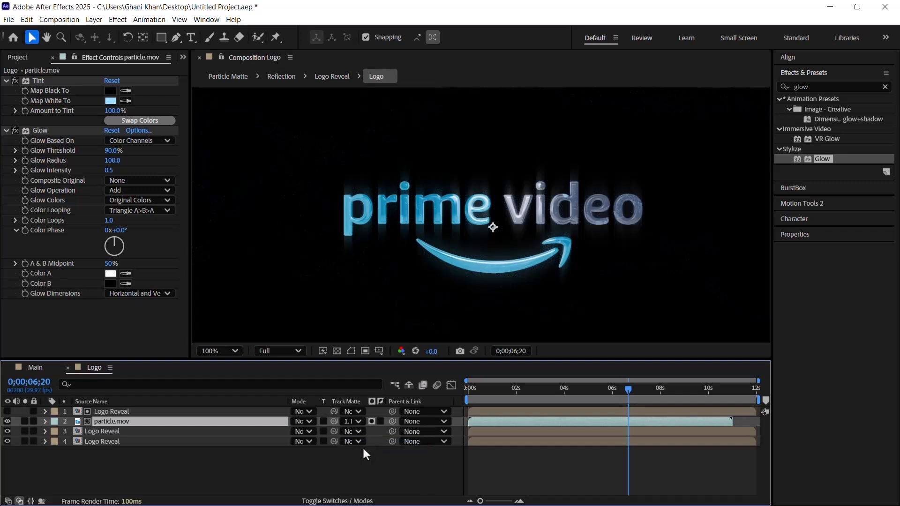
# Step: Check the matted particles on the logo and set particle.mov's blending mode to Add
pyautogui.click(551, 395)
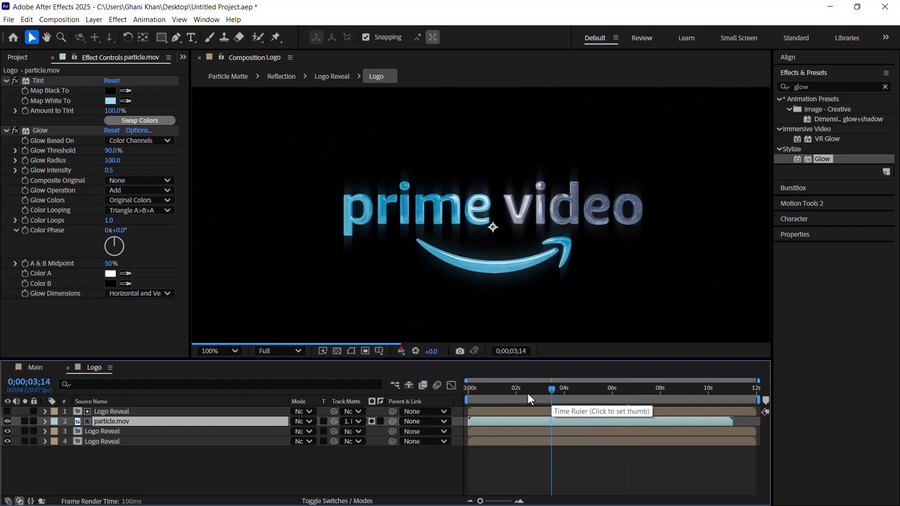
pyautogui.scroll(1, 469, 221)
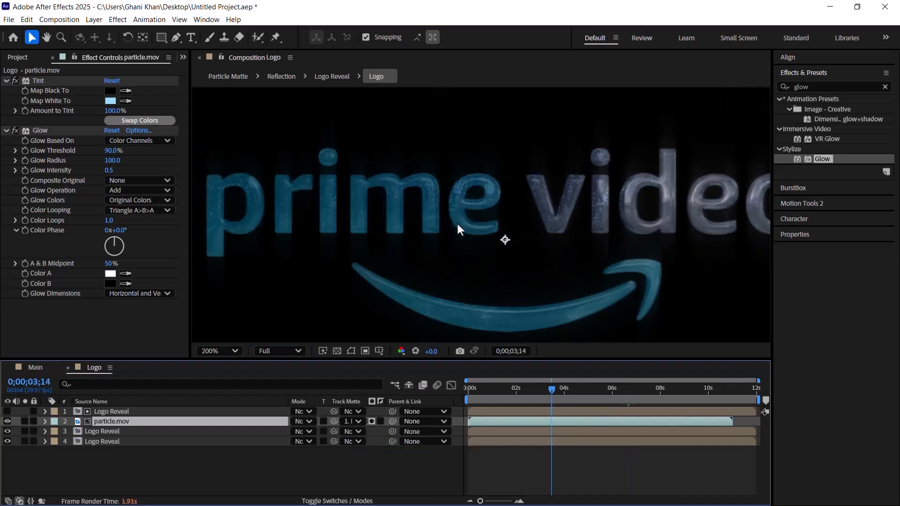
pyautogui.moveTo(527, 389)
pyautogui.mouseDown()
pyautogui.moveTo(513, 391)
pyautogui.moveTo(520, 397)
pyautogui.mouseUp()
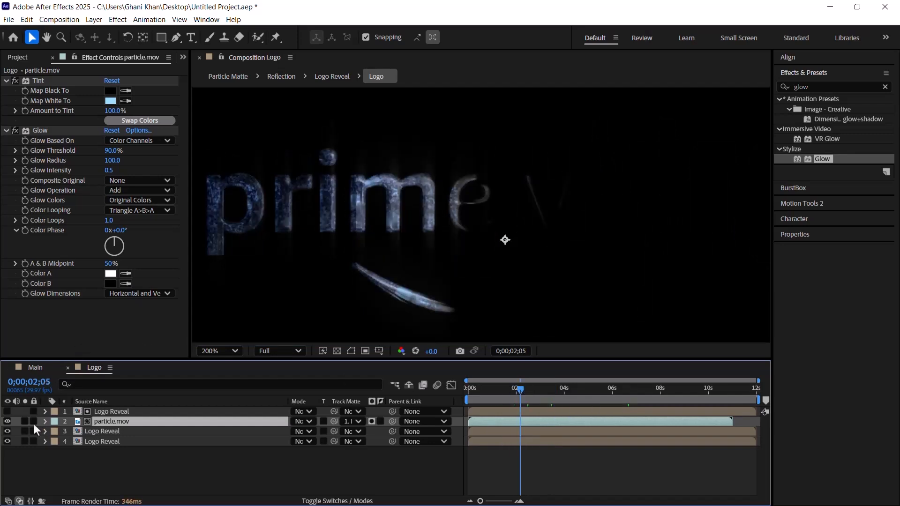
pyautogui.click(7, 421)
pyautogui.click(7, 421)
pyautogui.click(305, 420)
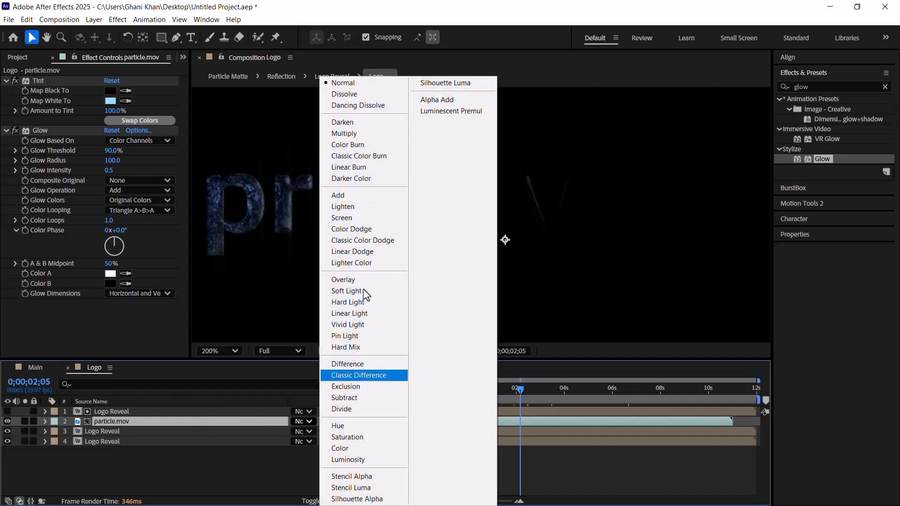
pyautogui.click(349, 197)
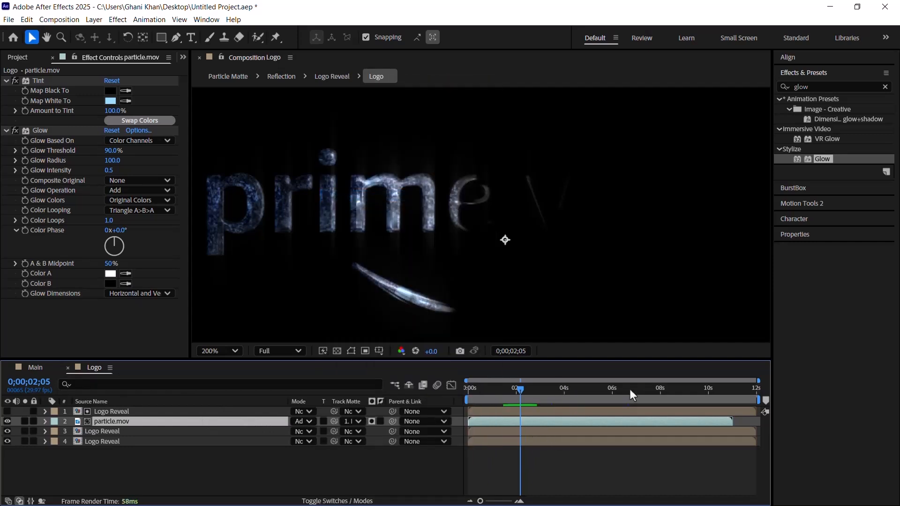
# Step: Add a 100% Opacity keyframe to particle.mov at 0;00;07;20
pyautogui.moveTo(615, 395); pyautogui.dragTo(654, 392)
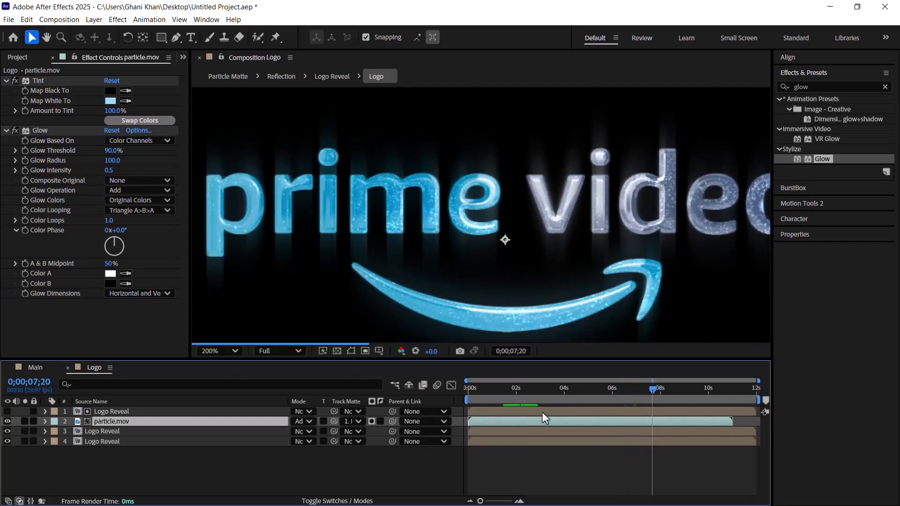
pyautogui.press('t')
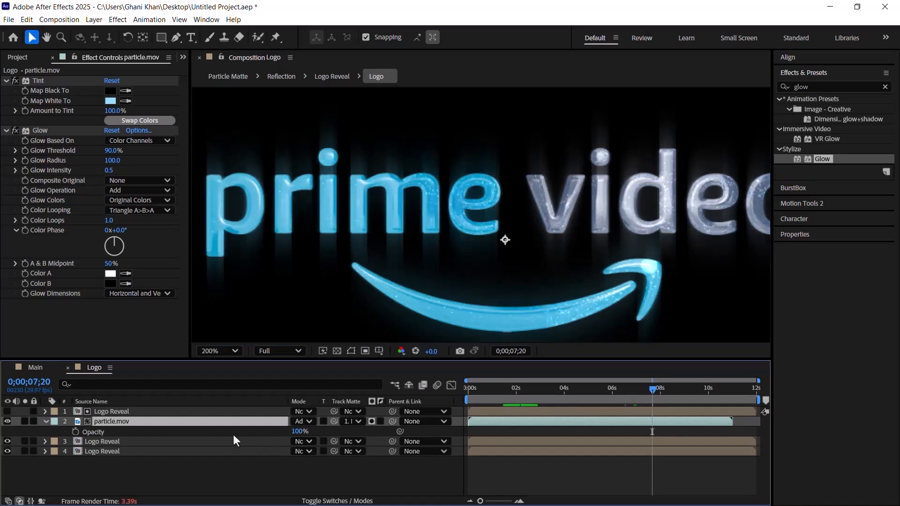
pyautogui.click(72, 433)
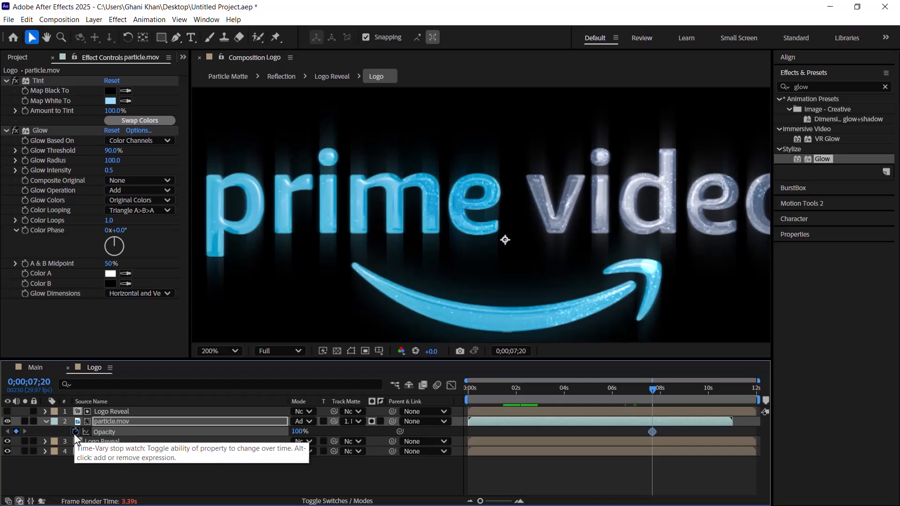
# Step: Keyframe particle.mov's Opacity to 0% at 0;00;08;21 and ease that keyframe
pyautogui.click(667, 394)
pyautogui.moveTo(666, 394); pyautogui.dragTo(676, 395)
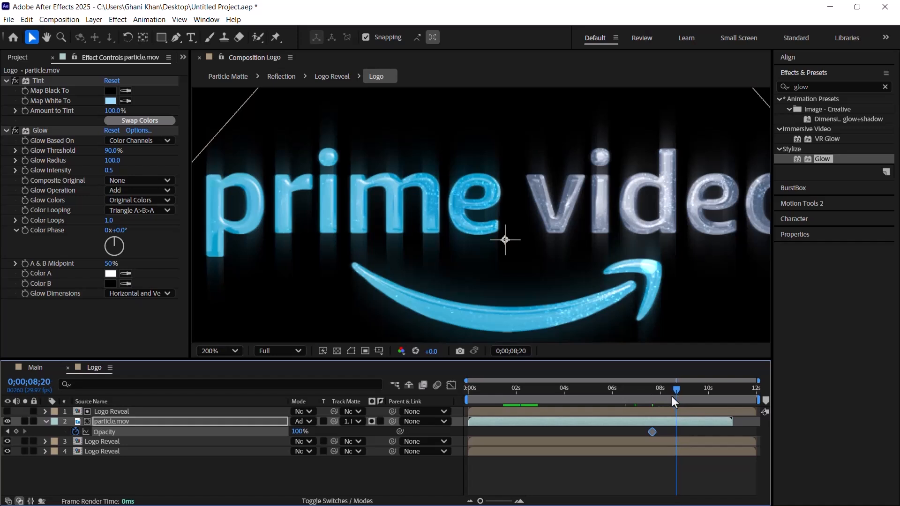
pyautogui.press('pagedown')
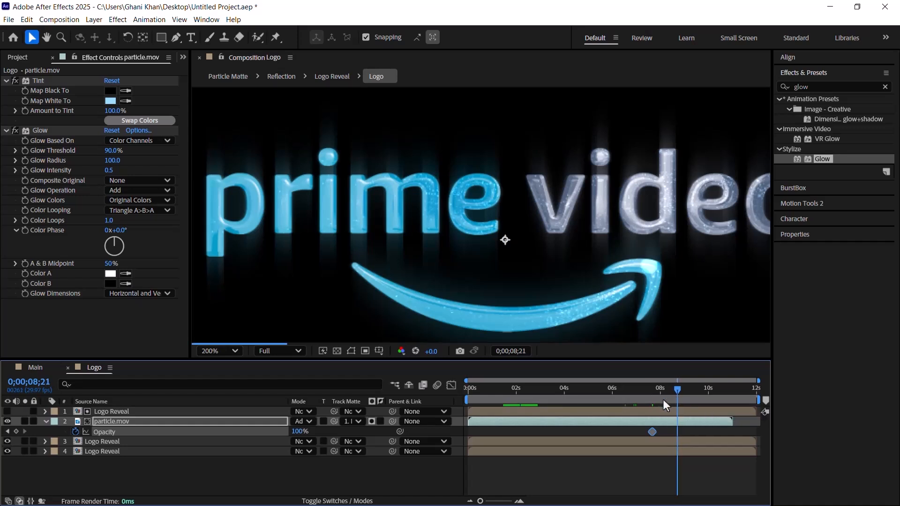
pyautogui.moveTo(300, 431); pyautogui.dragTo(216, 430)
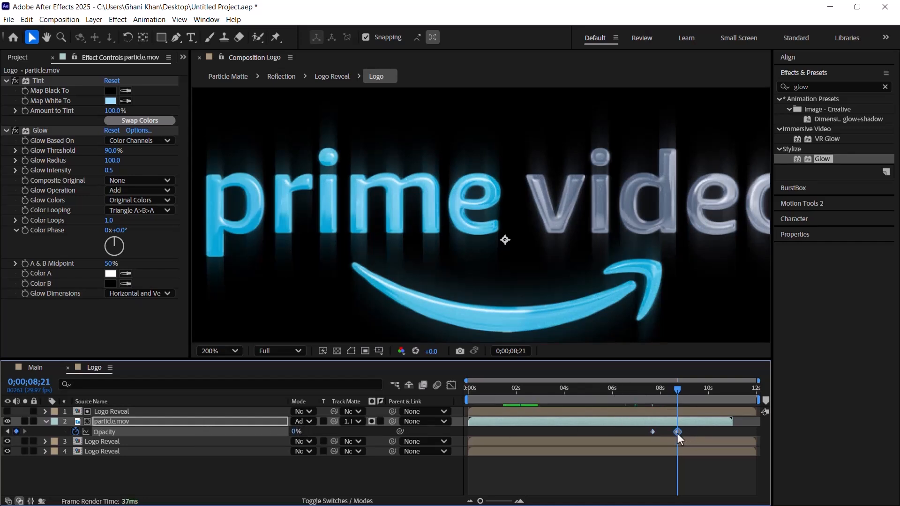
pyautogui.moveTo(678, 437)
pyautogui.moveTo(675, 395); pyautogui.dragTo(650, 401)
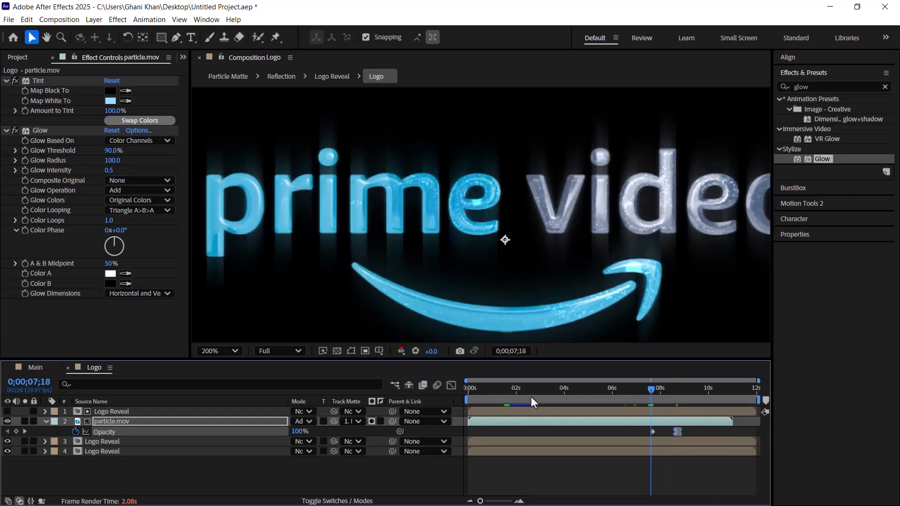
# Step: Slightly increase the saturation of Tint's light blue Map White To color on particle.mov
pyautogui.click(104, 420)
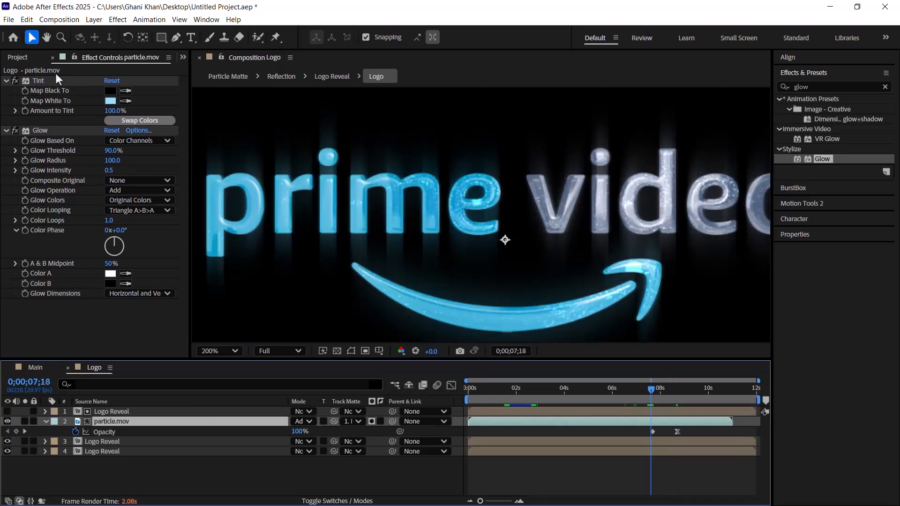
pyautogui.click(108, 102)
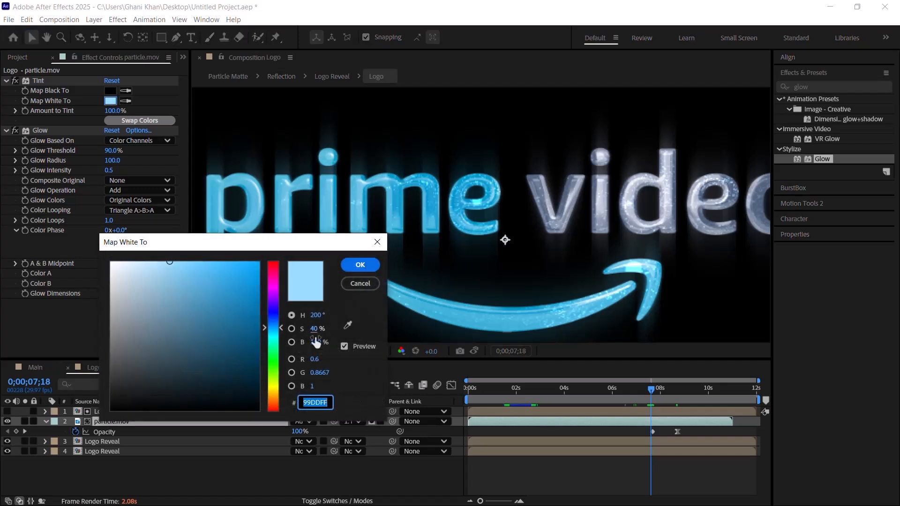
pyautogui.click(316, 329)
pyautogui.write('35')
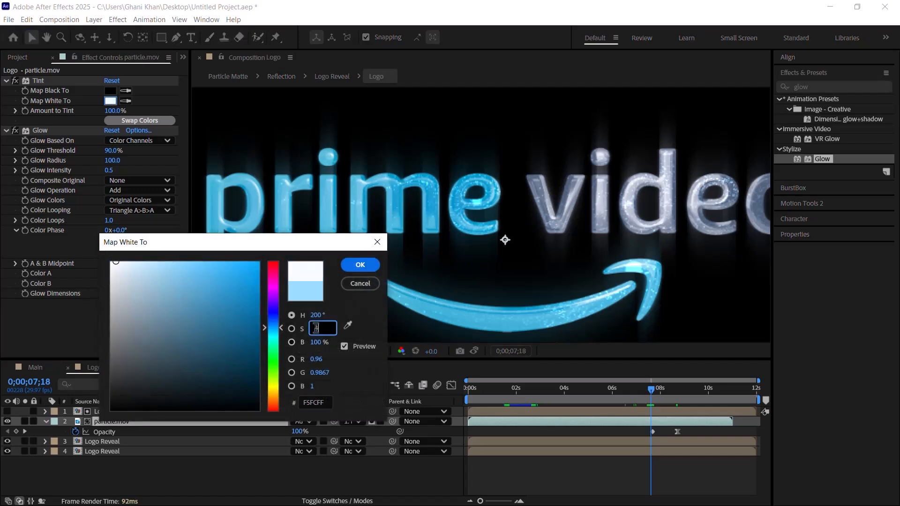
pyautogui.press('Return')
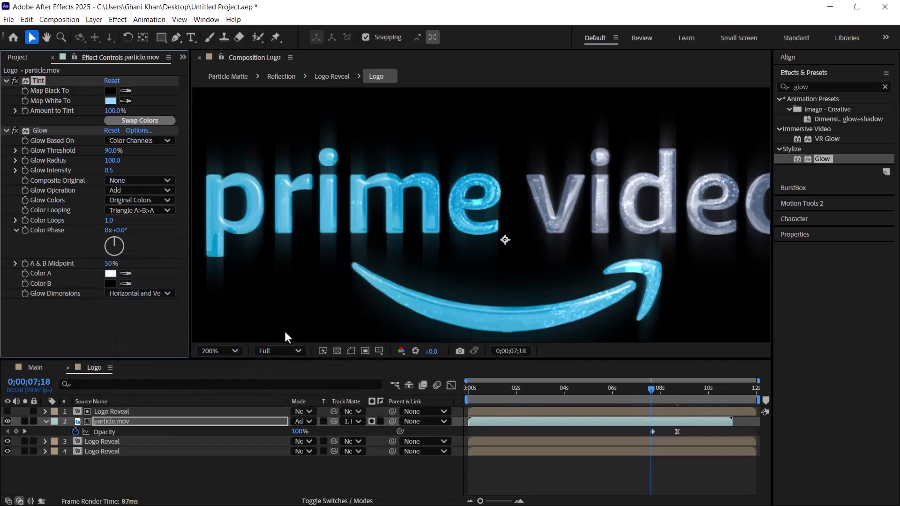
# Step: Collapse particle.mov's properties, duplicate the layer and move the copy to the top of the layer stack
pyautogui.click(45, 421)
pyautogui.click(114, 423)
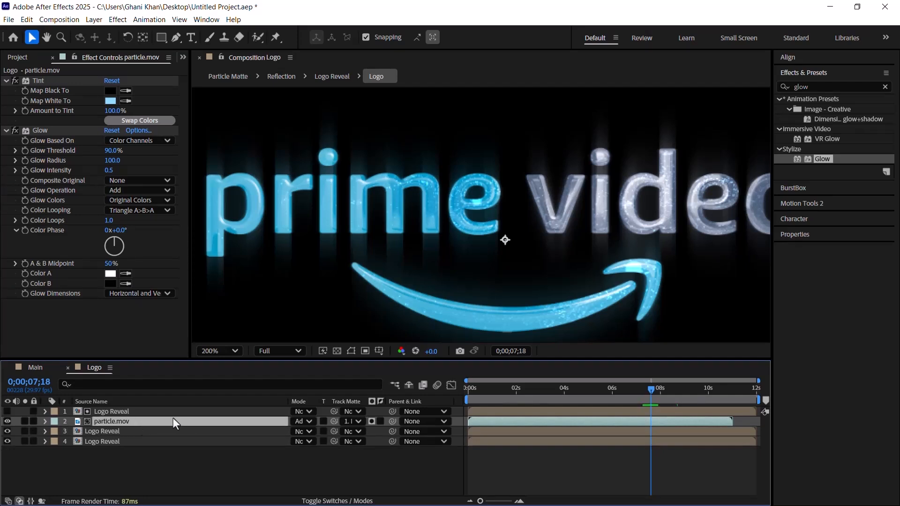
pyautogui.hotkey('ctrl', 'd')
pyautogui.moveTo(119, 421); pyautogui.dragTo(131, 415)
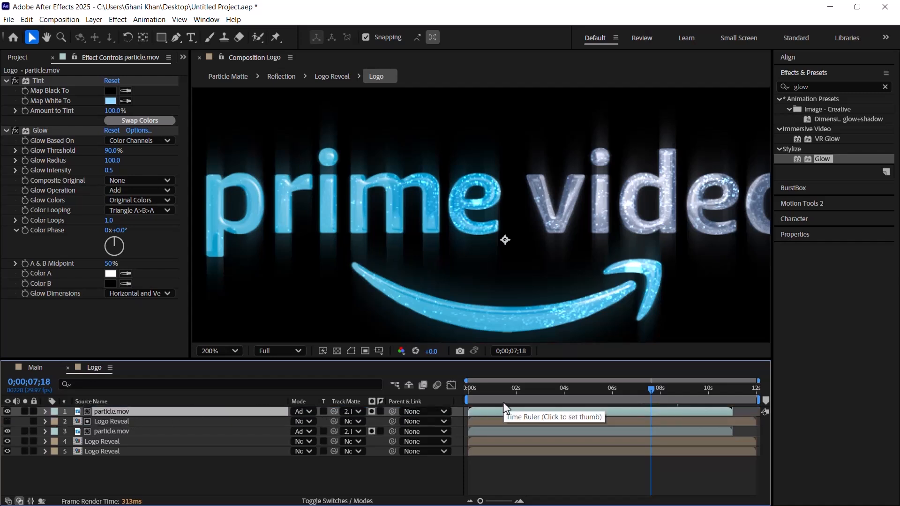
# Step: Shift the top particle.mov layer so that it starts at 0;00;00;25
pyautogui.moveTo(495, 397); pyautogui.dragTo(488, 395)
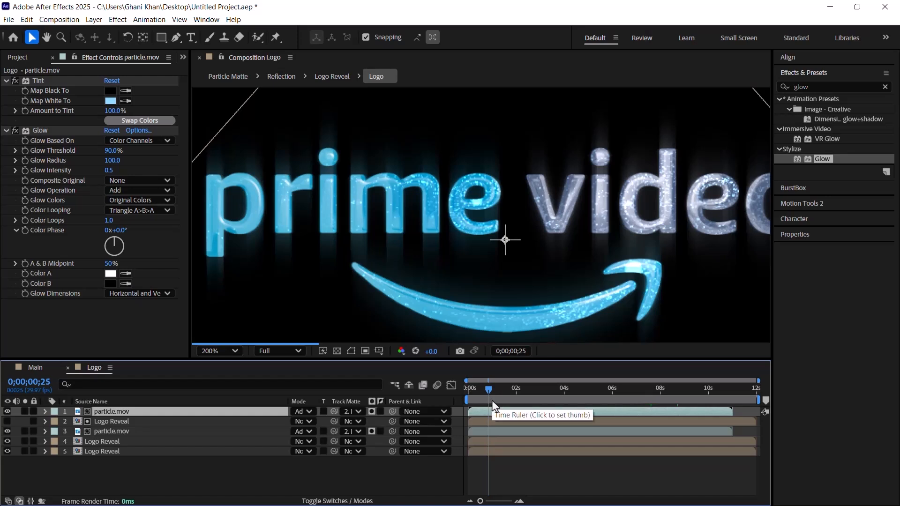
pyautogui.press('[')
pyautogui.click(501, 401)
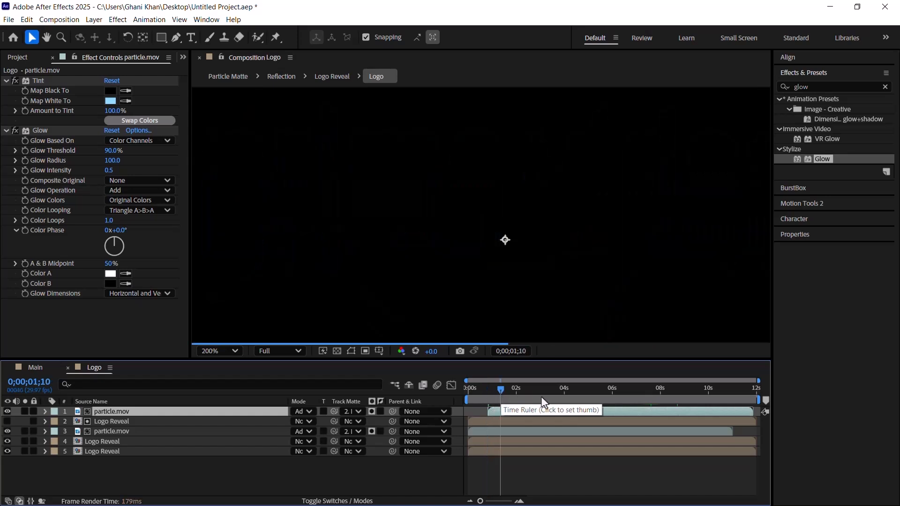
# Step: Solo the top particle.mov layer and examine its particles at 0;00;05;04
pyautogui.click(558, 395)
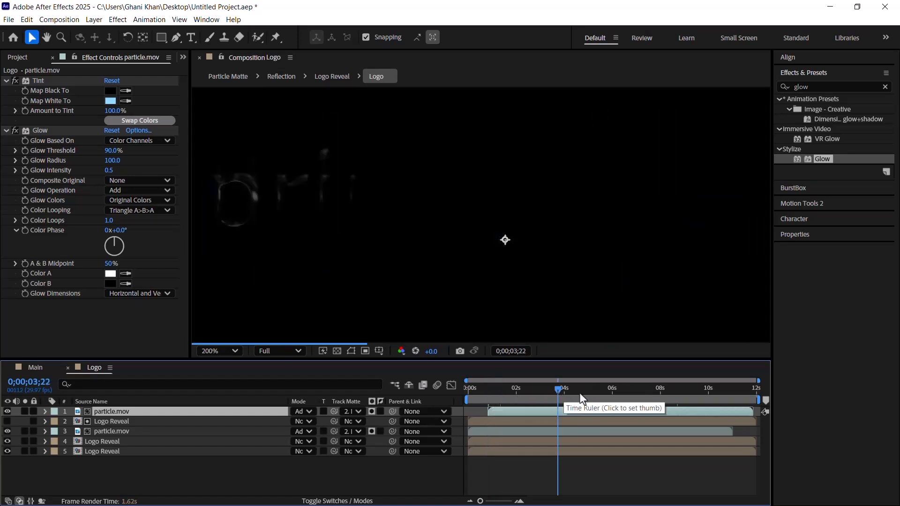
pyautogui.click(24, 411)
pyautogui.click(592, 400)
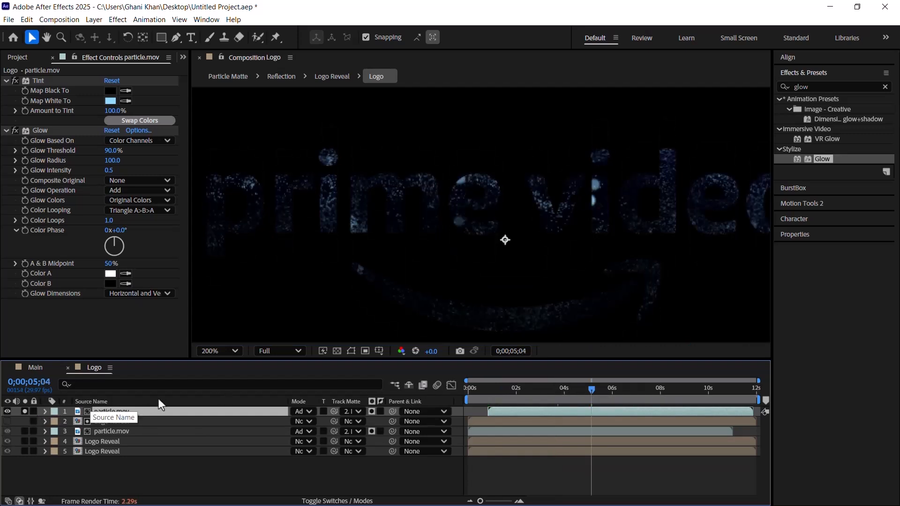
# Step: Unsolo the top particle.mov layer, fit the composition in the view and check the combined logo at several times
pyautogui.click(24, 411)
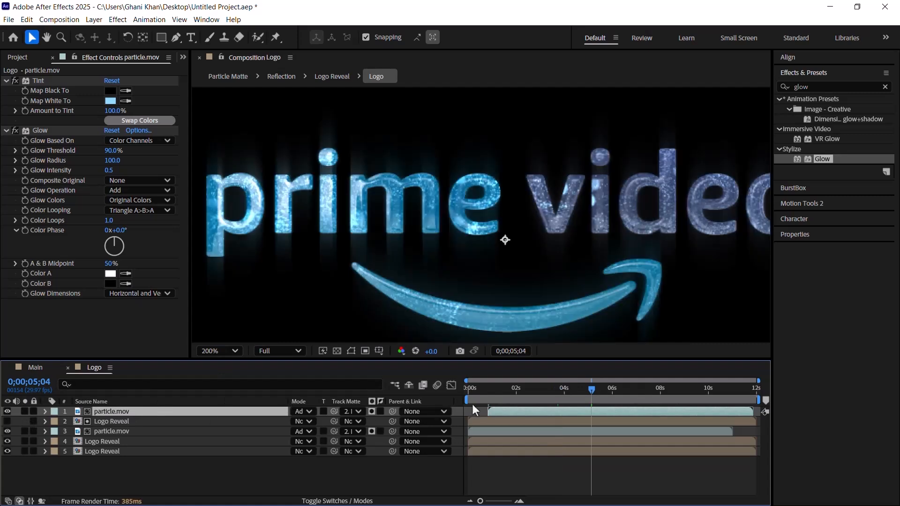
pyautogui.moveTo(602, 400); pyautogui.dragTo(637, 393)
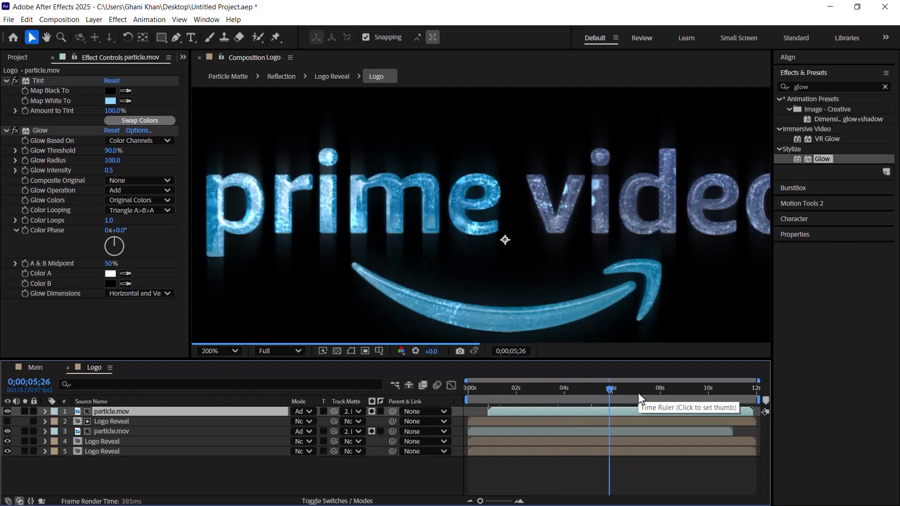
pyautogui.click(213, 351)
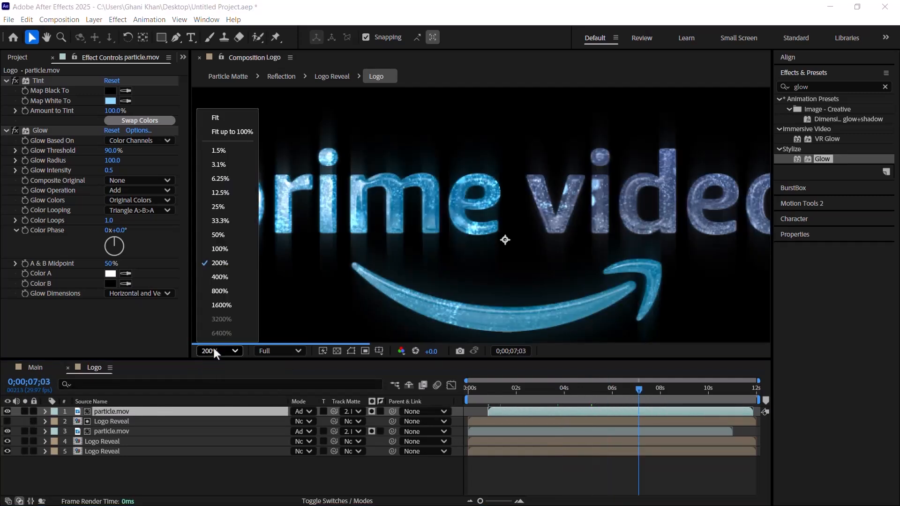
pyautogui.click(214, 124)
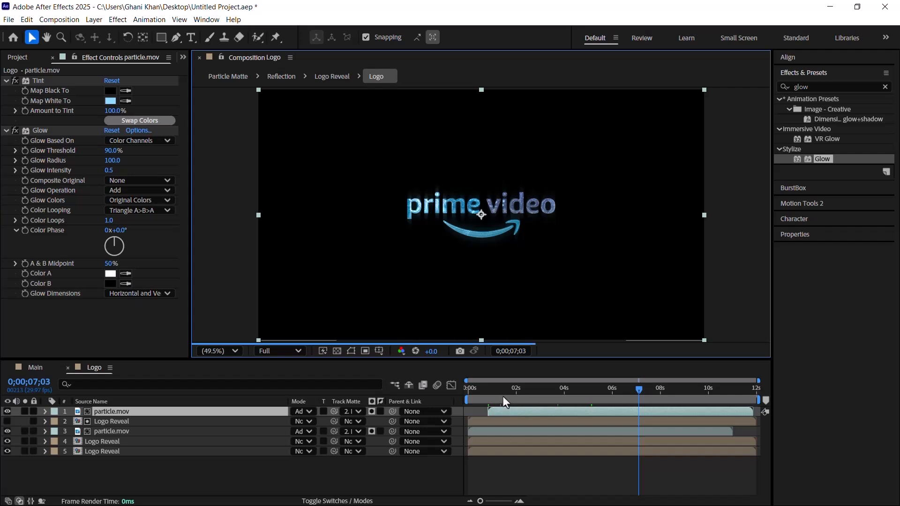
pyautogui.click(528, 390)
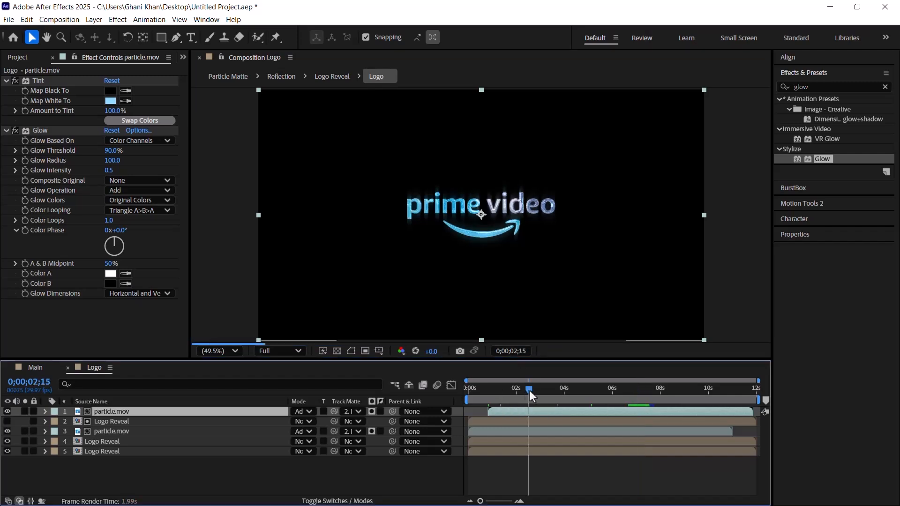
pyautogui.click(535, 393)
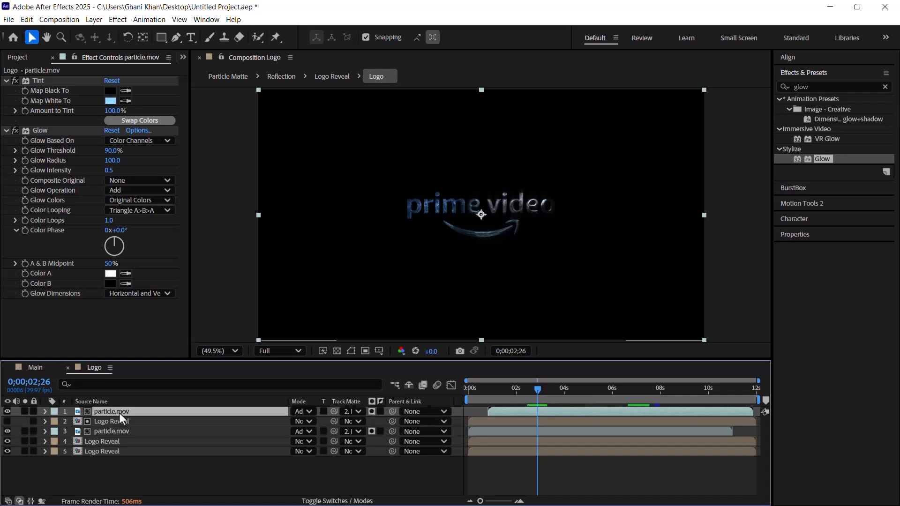
# Step: Scale the top particle.mov layer to 60% and inspect the particles on the logo up close
pyautogui.press('s')
pyautogui.click(331, 421)
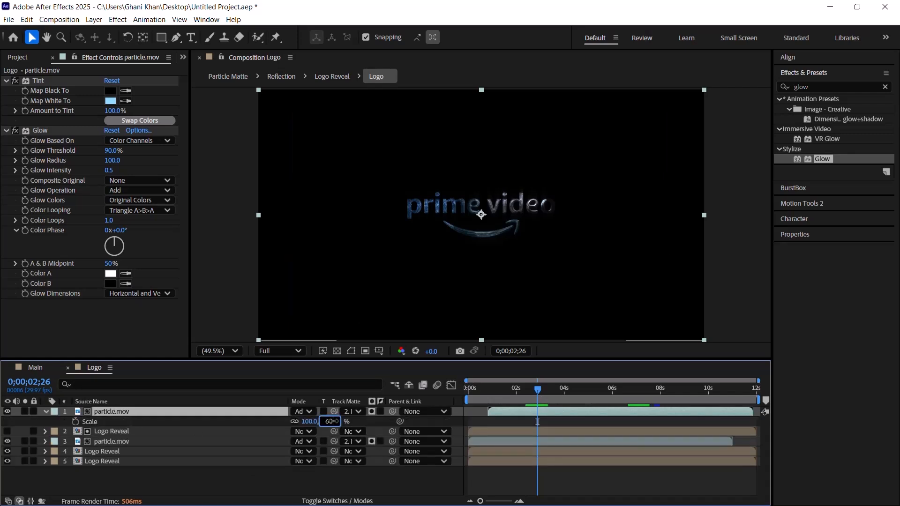
pyautogui.press('Return')
pyautogui.scroll(1, 474, 190)
pyautogui.scroll(2, 475, 192)
pyautogui.scroll(-1, 382, 204)
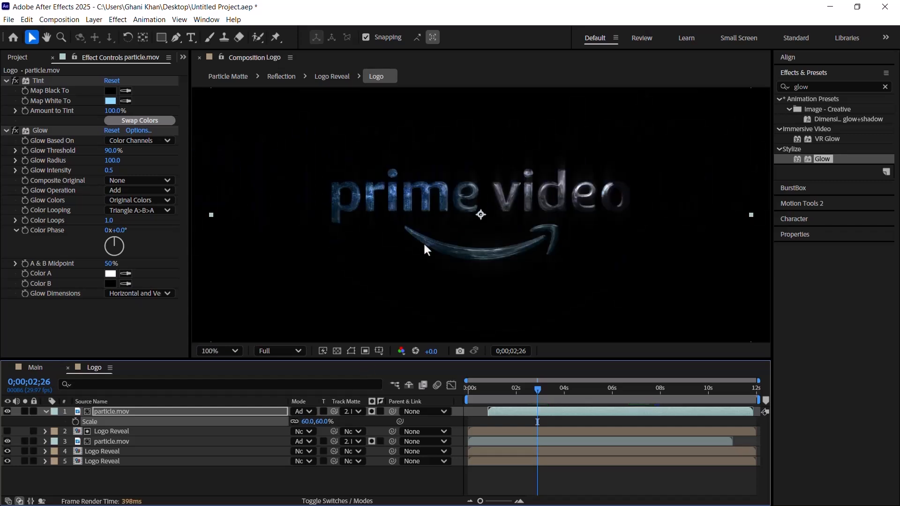
# Step: Examine the logo at several times up to 0;00;04;01, comparing it with the top particle.mov layer hidden and shown
pyautogui.moveTo(517, 393); pyautogui.dragTo(534, 394)
pyautogui.click(564, 393)
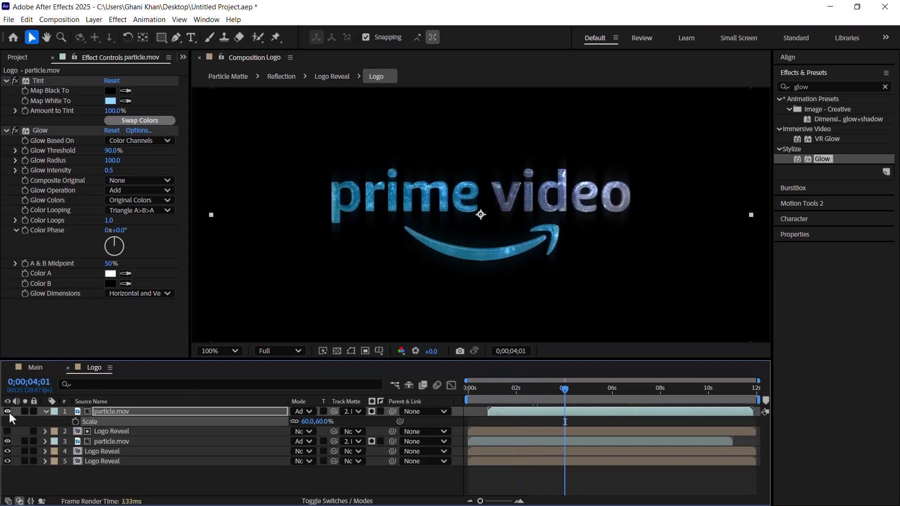
pyautogui.click(525, 397)
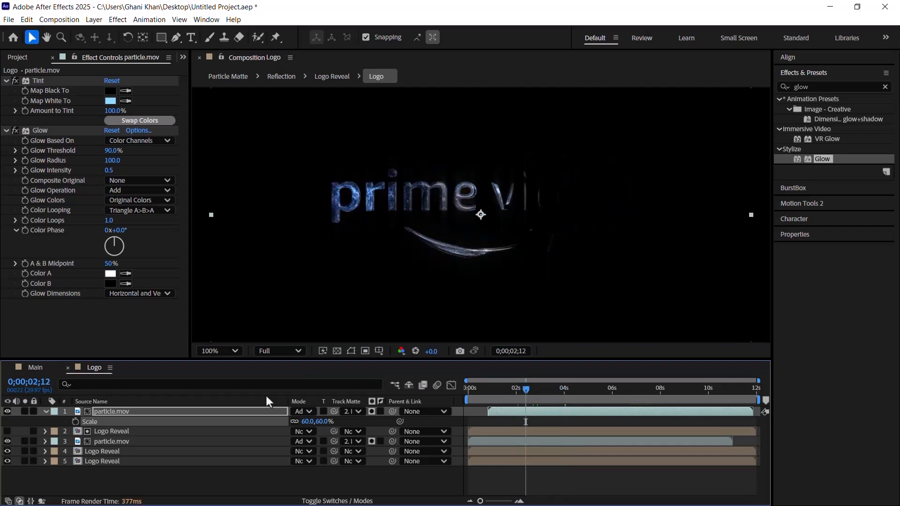
pyautogui.click(7, 411)
pyautogui.click(8, 411)
pyautogui.click(8, 411)
pyautogui.click(8, 411)
# Step: Switch to the Main composition and add the Logo composition from the Comps folder as a layer
pyautogui.click(67, 367)
pyautogui.click(22, 58)
pyautogui.doubleClick(29, 168)
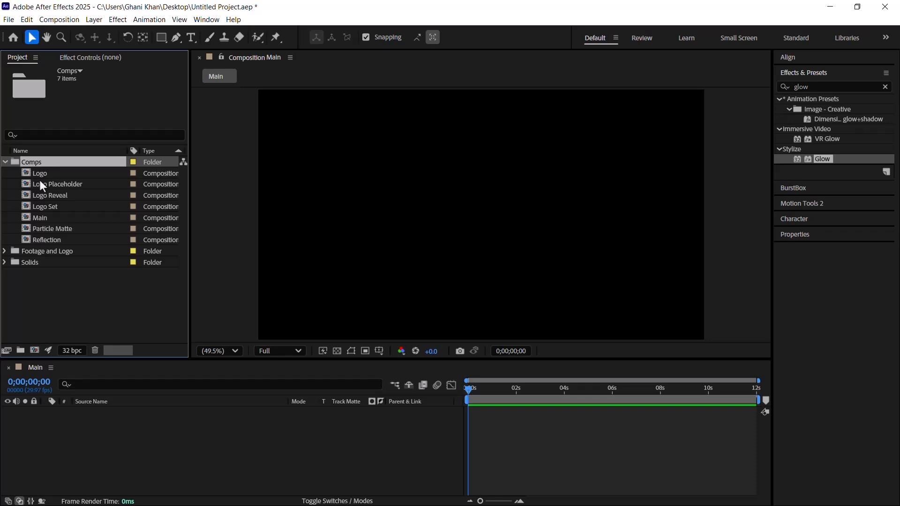
pyautogui.moveTo(46, 177); pyautogui.dragTo(195, 455)
pyautogui.click(514, 394)
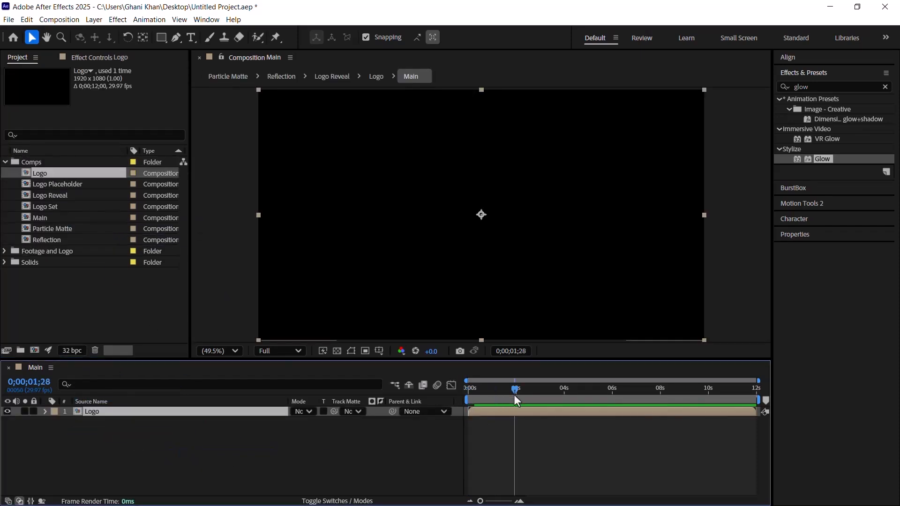
pyautogui.click(6, 161)
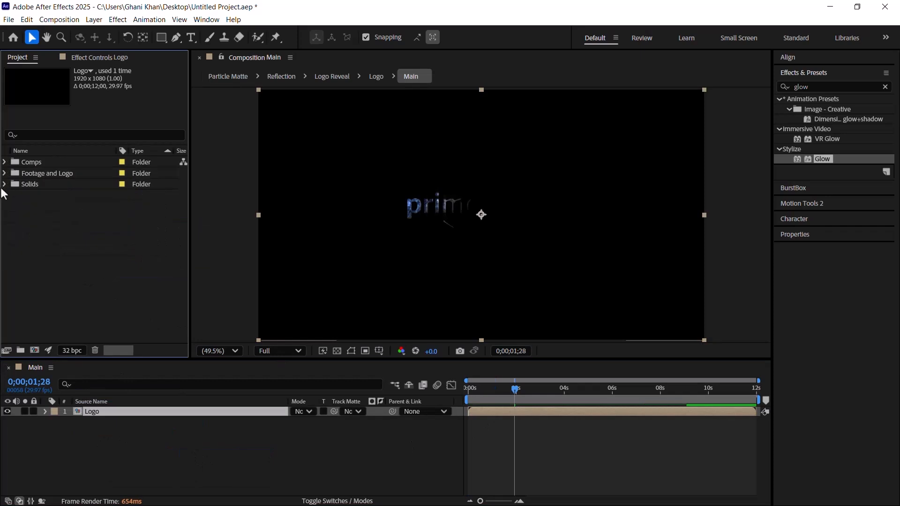
# Step: Add particle.mov from the Footage and Logo folder to the Main composition, above the Logo layer
pyautogui.click(4, 183)
pyautogui.click(4, 184)
pyautogui.click(4, 173)
pyautogui.click(49, 184)
pyautogui.moveTo(52, 195); pyautogui.dragTo(154, 418)
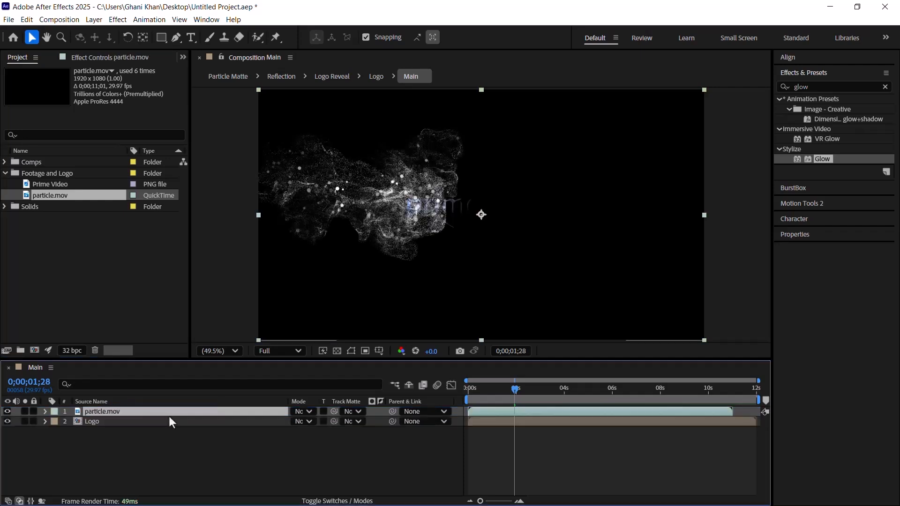
# Step: Copy the Tint and Glow effects from the Logo composition's top particle.mov layer onto particle.mov in Main
pyautogui.click(98, 421)
pyautogui.doubleClick(95, 422)
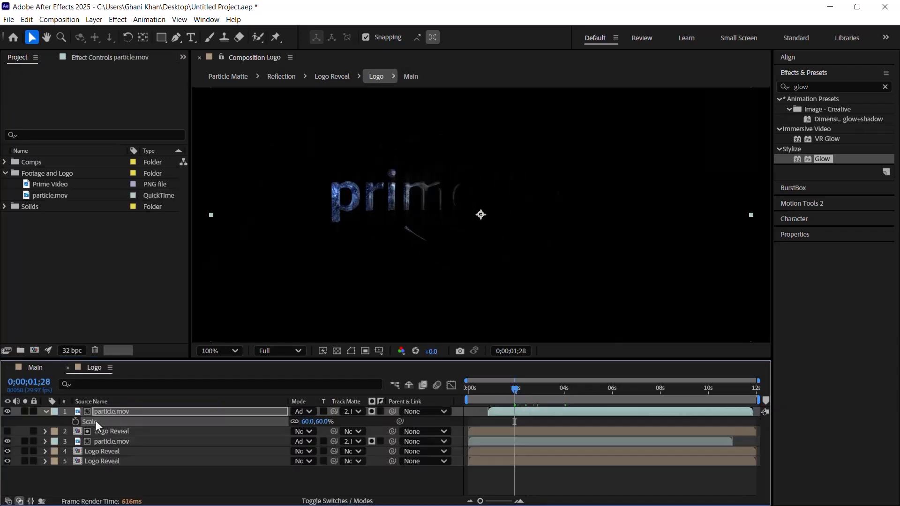
pyautogui.click(45, 413)
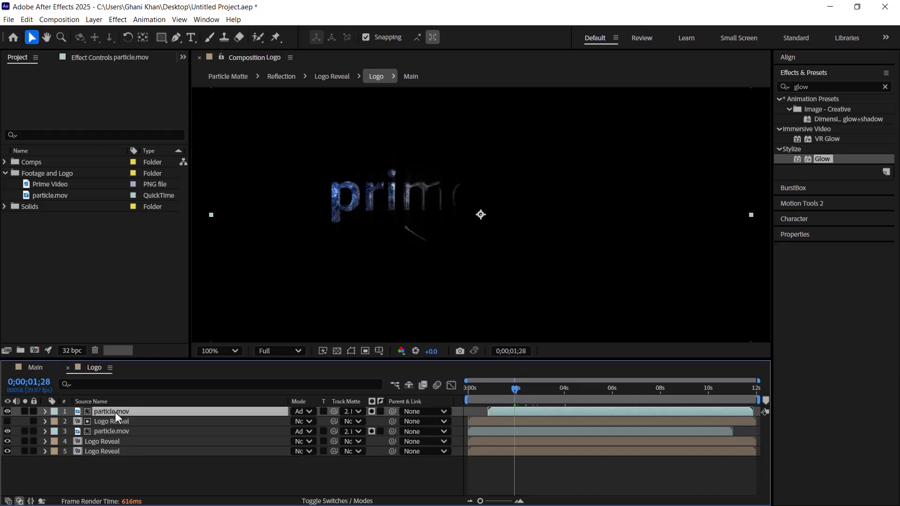
pyautogui.click(81, 59)
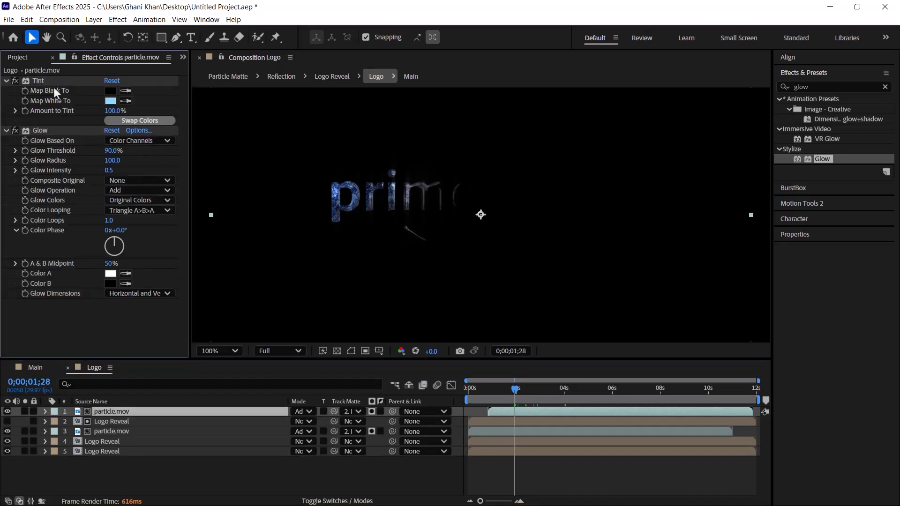
pyautogui.click(40, 131)
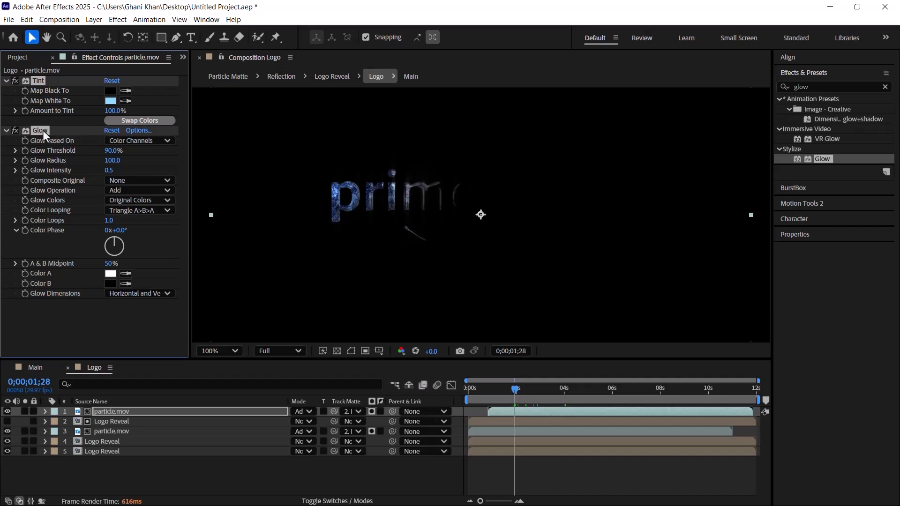
pyautogui.click(50, 368)
pyautogui.click(108, 413)
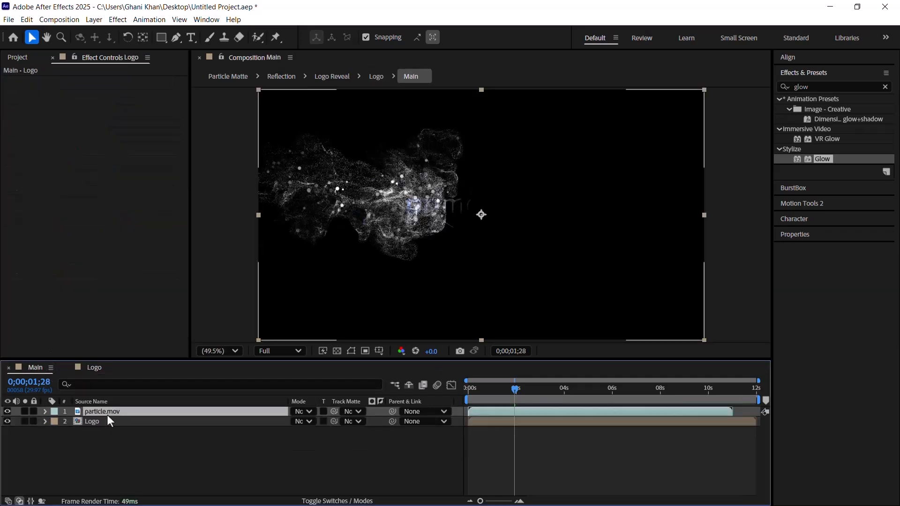
pyautogui.hotkey('shift', 'pageup')
pyautogui.hotkey('shift', 'pageup')
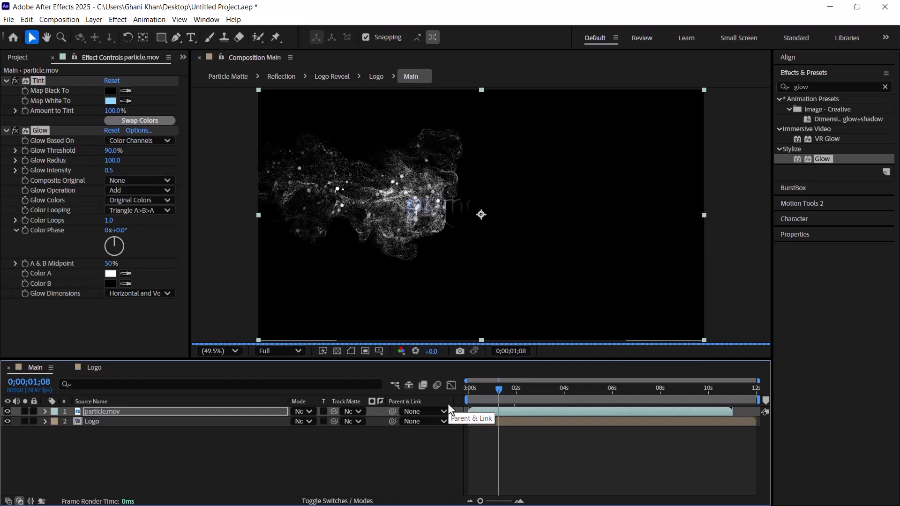
pyautogui.click(517, 394)
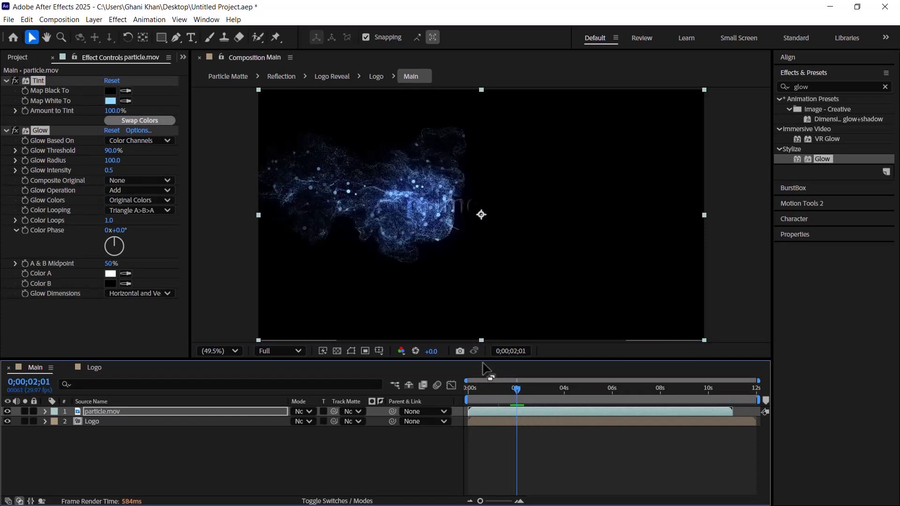
# Step: Set the Glow on Main's particle.mov layer to threshold 80%, radius 200 and intensity 0.6
pyautogui.click(114, 150)
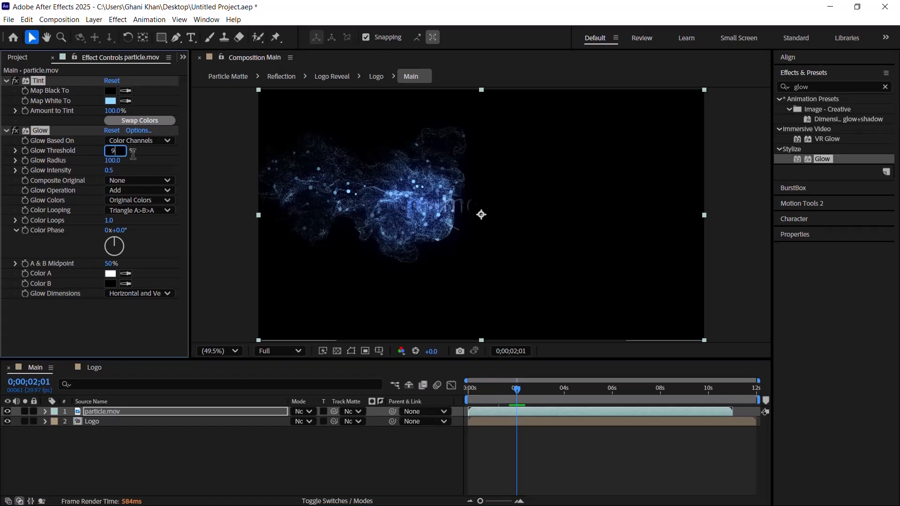
pyautogui.write('80')
pyautogui.press('Return')
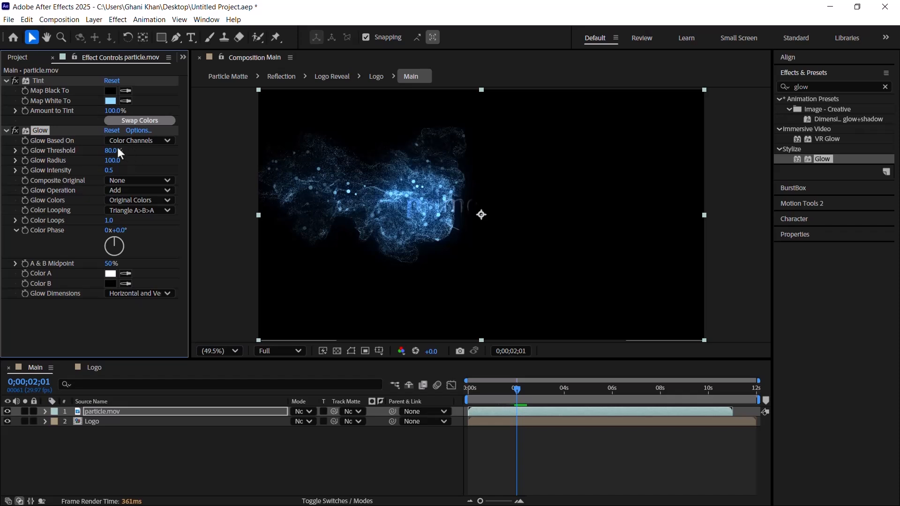
pyautogui.click(115, 160)
pyautogui.write('200')
pyautogui.press('Return')
pyautogui.click(109, 170)
pyautogui.write('0.6')
pyautogui.press('Return')
# Step: Shift the Logo layer in Main so that it starts at 0;00;00;09
pyautogui.moveTo(485, 393); pyautogui.dragTo(473, 393)
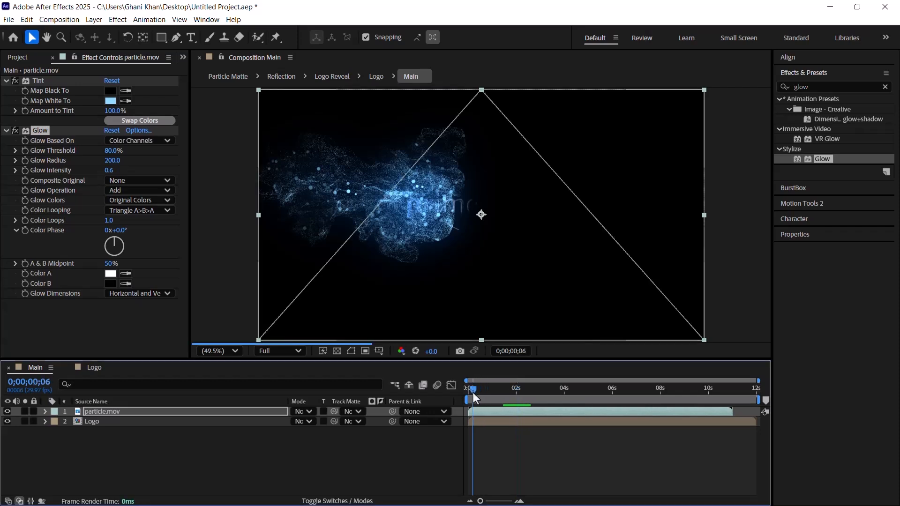
pyautogui.press('space')
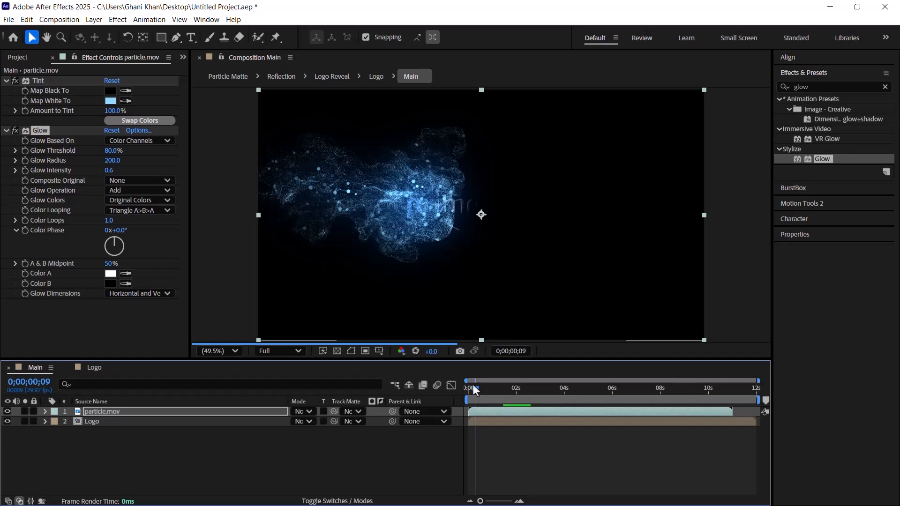
pyautogui.click(516, 420)
pyautogui.press('[')
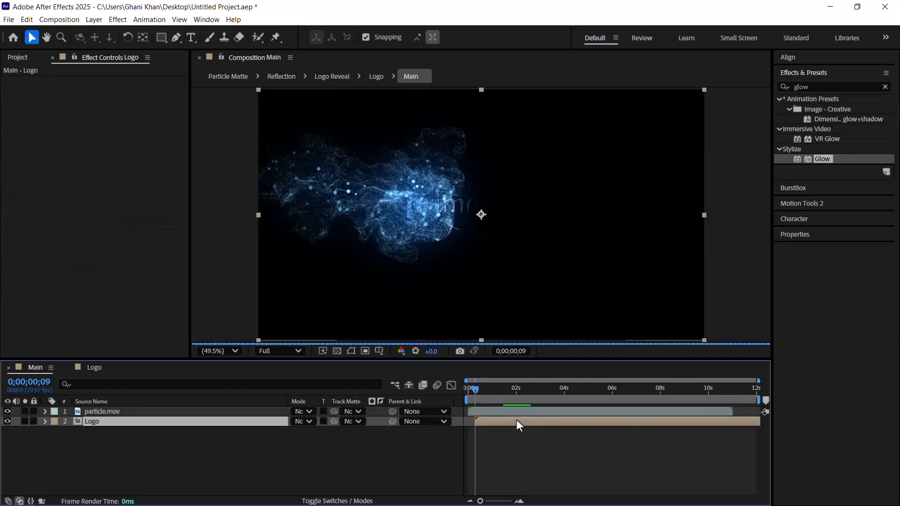
# Step: Add a Scale keyframe of 90% to the Logo layer at 0;00;00;09
pyautogui.press('s')
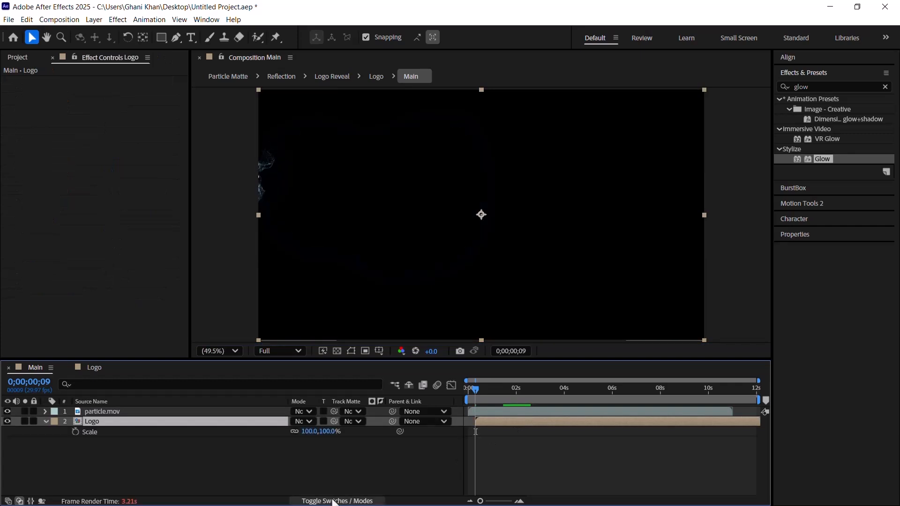
pyautogui.click(76, 432)
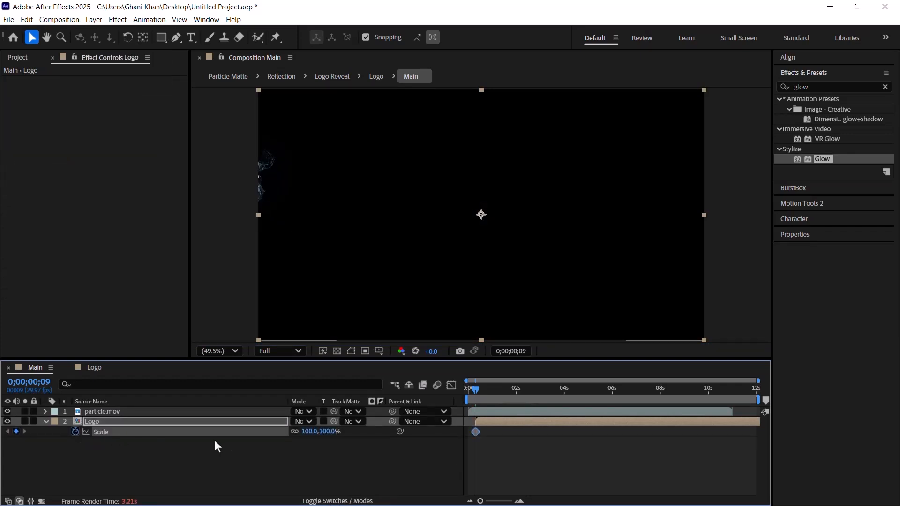
pyautogui.click(323, 431)
pyautogui.press('BackSpace')
pyautogui.press('Return')
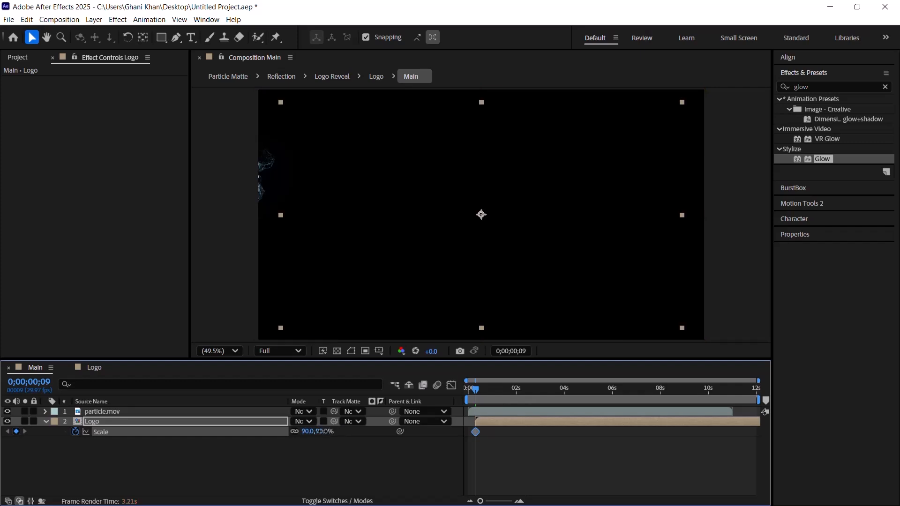
# Step: Add a Scale keyframe of 110% to the Logo layer at 0;00;11;29 and collapse the layer's properties
pyautogui.click(754, 389)
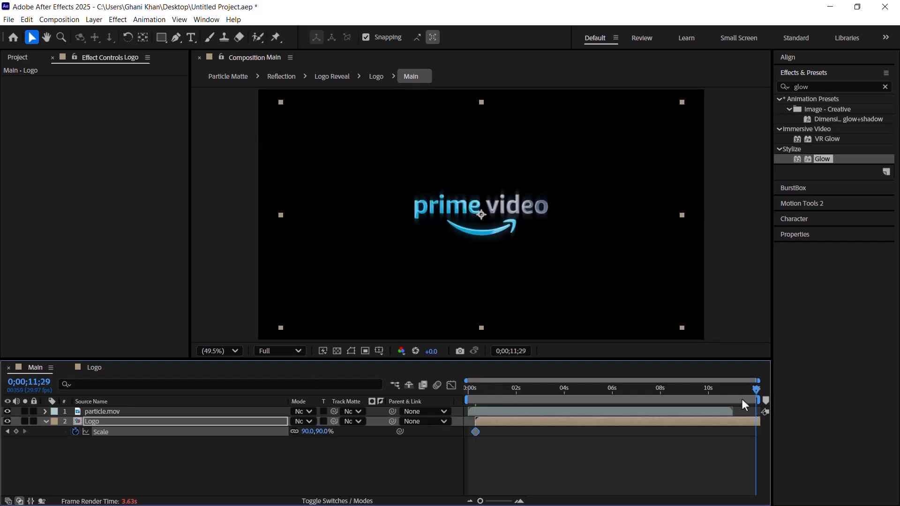
pyautogui.click(309, 431)
pyautogui.press('BackSpace')
pyautogui.write('110')
pyautogui.press('Return')
pyautogui.click(556, 395)
pyautogui.click(46, 420)
# Step: Find the Drop Shadow effect and apply it to the Logo layer
pyautogui.click(95, 422)
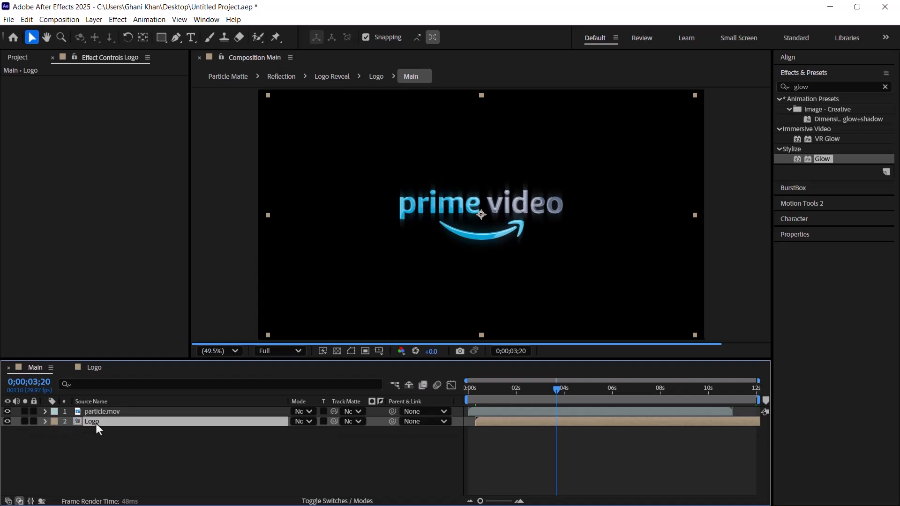
pyautogui.doubleClick(819, 87)
pyautogui.write('drop')
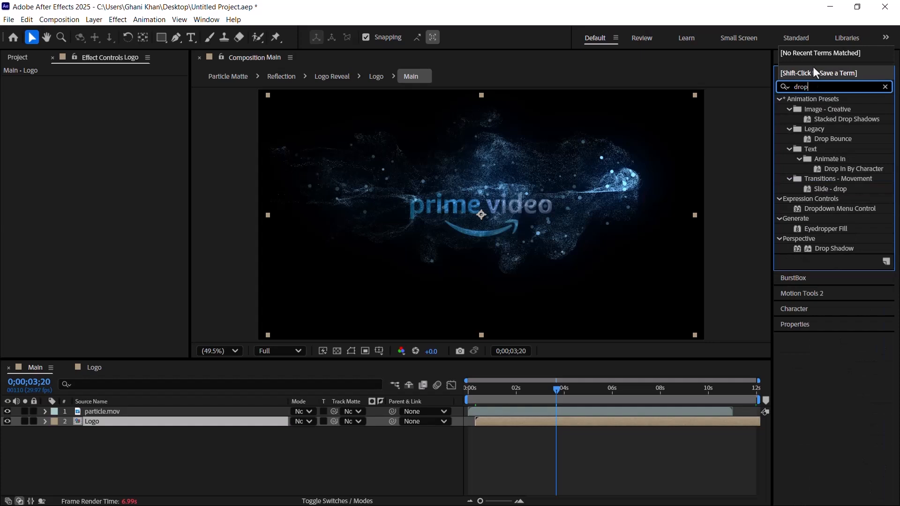
pyautogui.moveTo(827, 249); pyautogui.dragTo(114, 418)
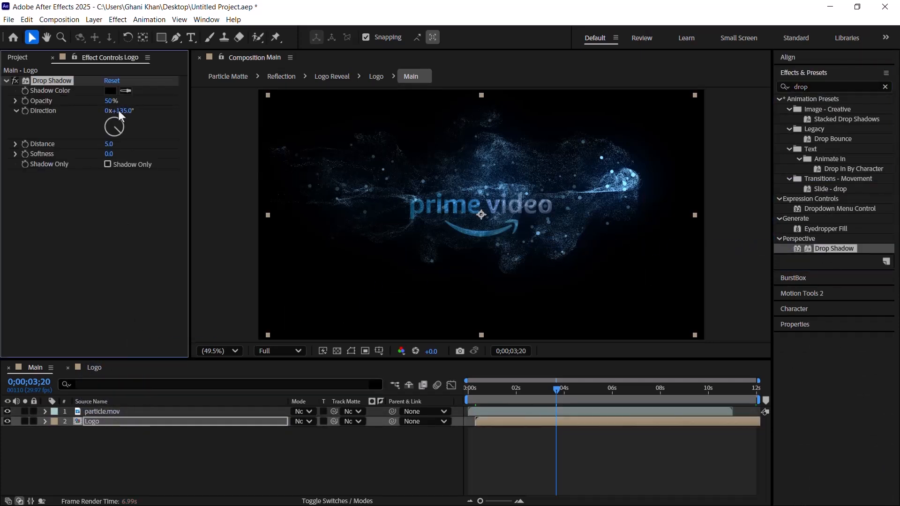
# Step: Set the Logo layer's Drop Shadow to 30% opacity, 142° direction, distance 25 and softness 60
pyautogui.click(109, 101)
pyautogui.write('90')
pyautogui.press('Return')
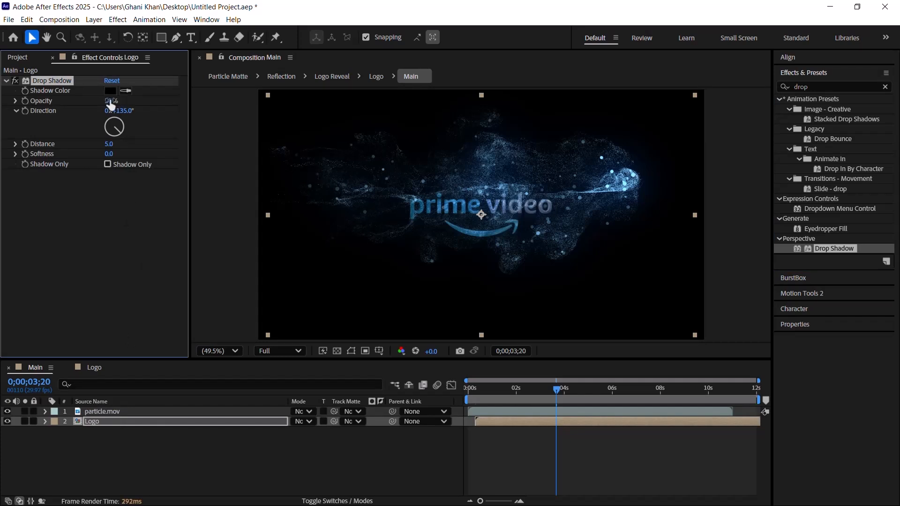
pyautogui.click(119, 111)
pyautogui.press('BackSpace')
pyautogui.write('142')
pyautogui.press('Return')
pyautogui.click(110, 144)
pyautogui.write('25')
pyautogui.press('Return')
pyautogui.click(109, 154)
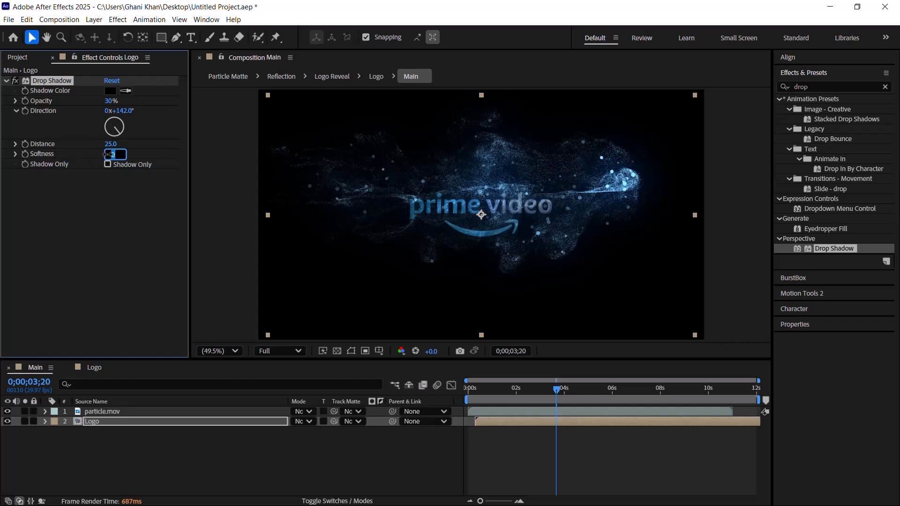
pyautogui.press('Return')
# Step: Find the Noise effect, apply it to the Logo layer and set its Amount of Noise to 2%
pyautogui.click(817, 87)
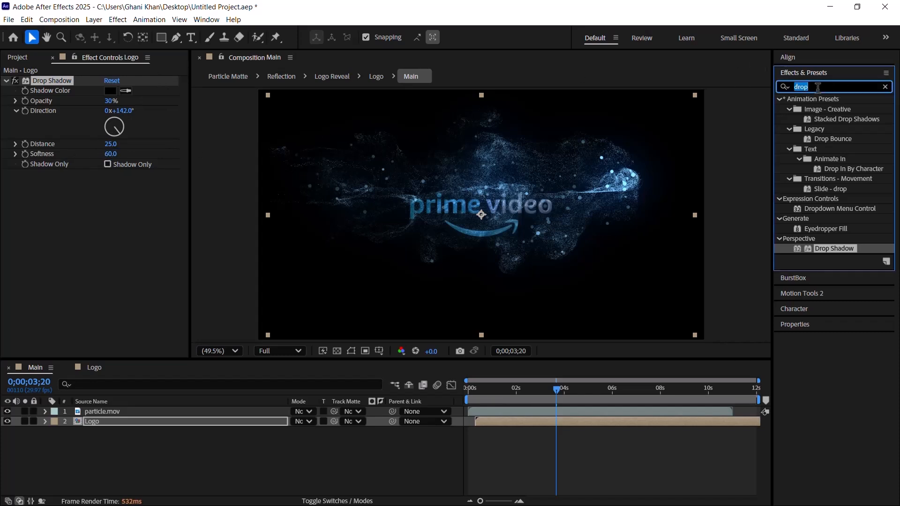
pyautogui.write('noise')
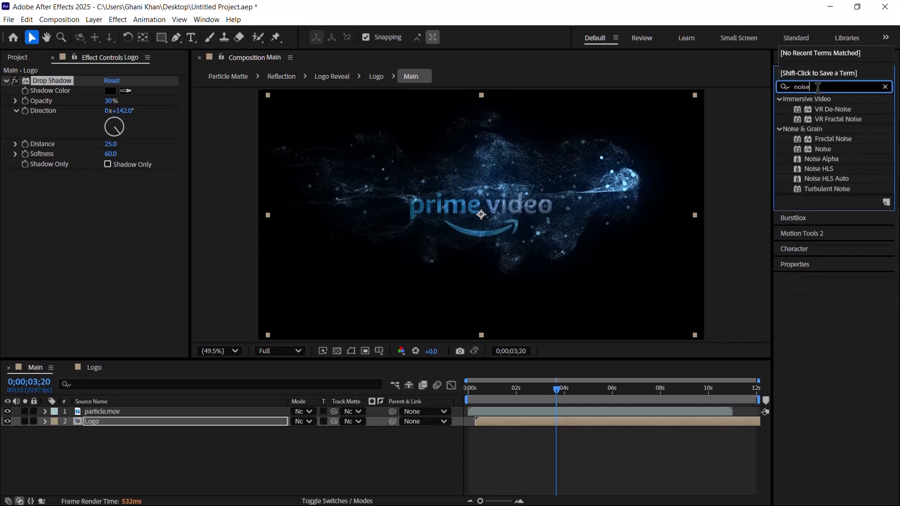
pyautogui.moveTo(823, 149); pyautogui.dragTo(99, 254)
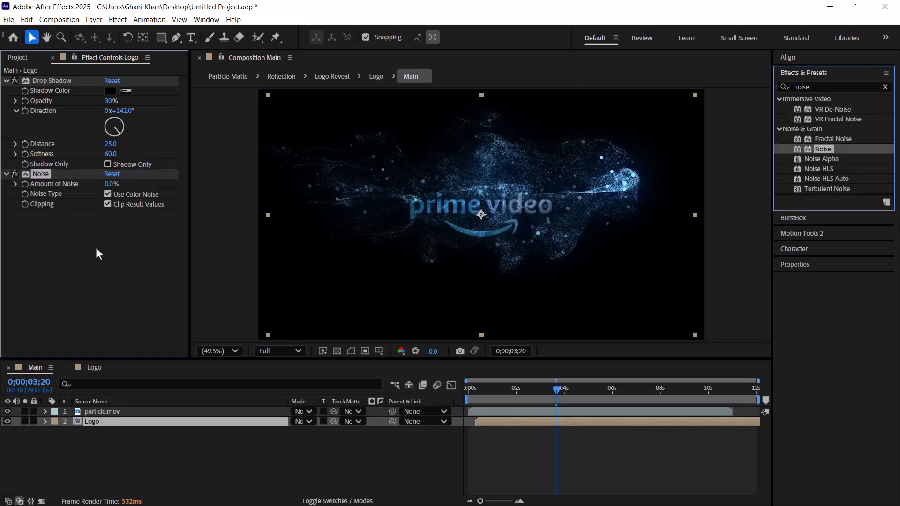
pyautogui.click(110, 184)
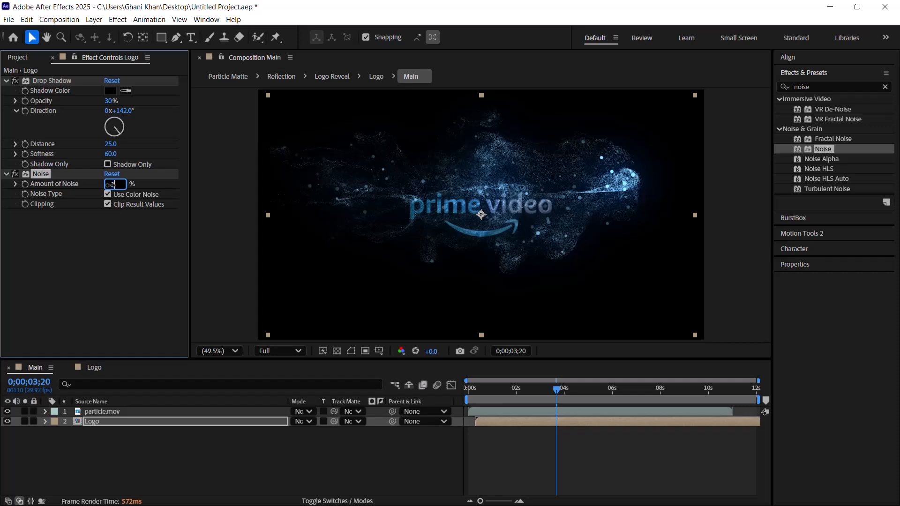
pyautogui.write('2')
pyautogui.press('Return')
# Step: Find the Sharpen effect and apply it to the Logo layer below Noise
pyautogui.click(823, 83)
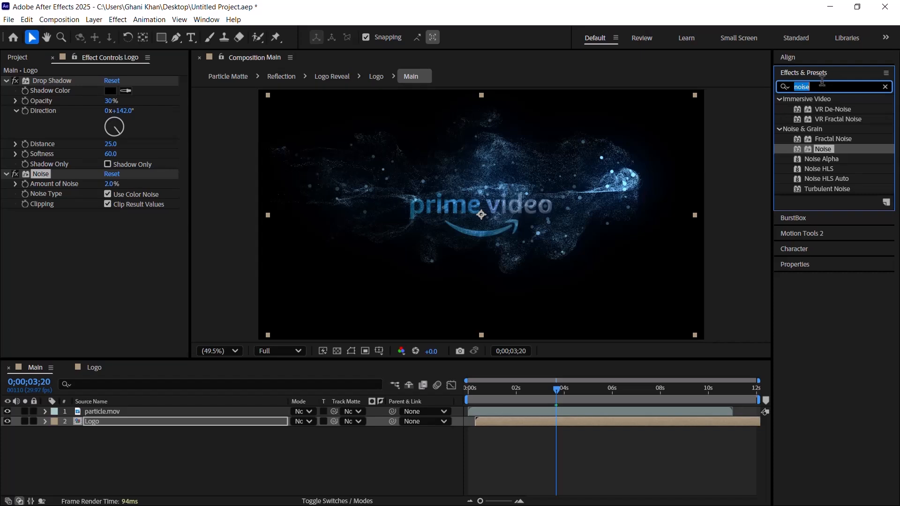
pyautogui.write('she')
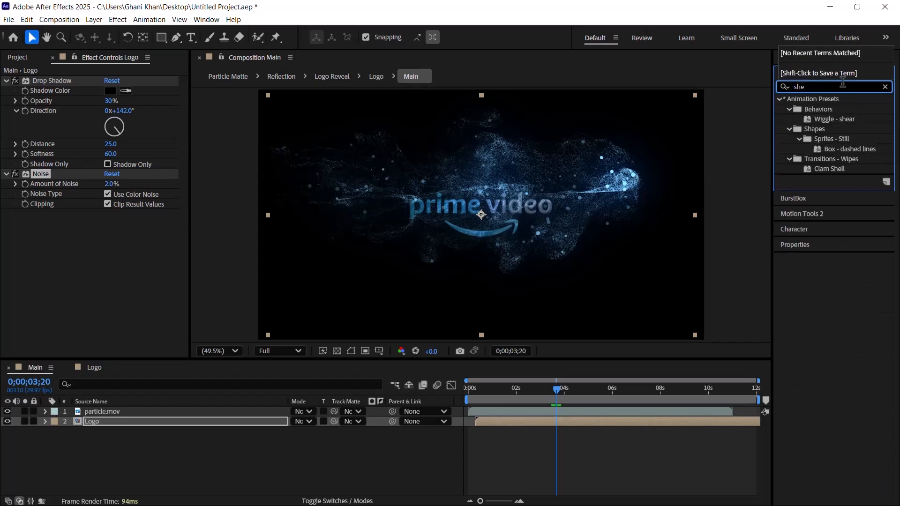
pyautogui.press('BackSpace')
pyautogui.write('ae')
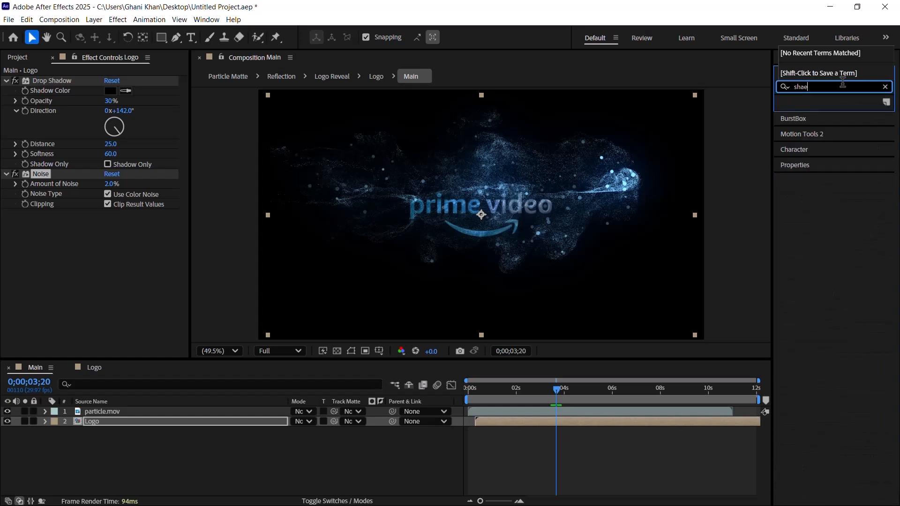
pyautogui.press('BackSpace')
pyautogui.write('r')
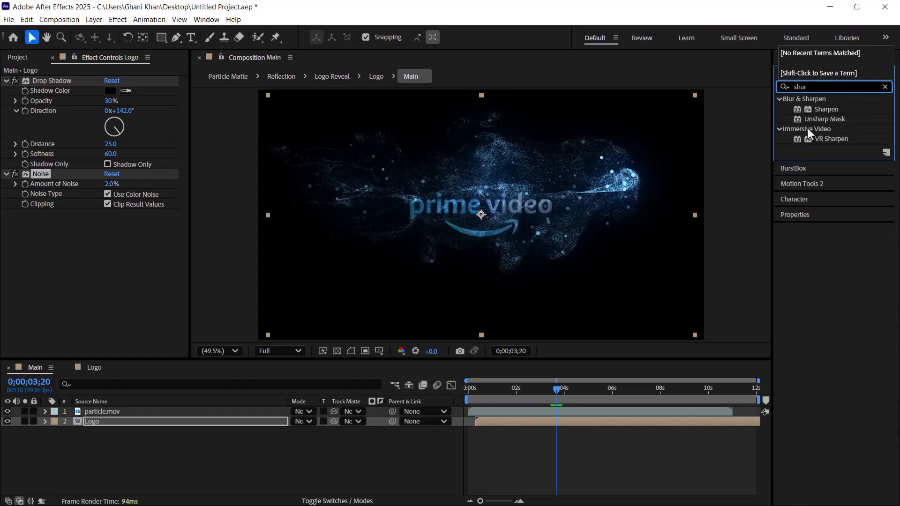
pyautogui.moveTo(826, 110); pyautogui.dragTo(140, 263)
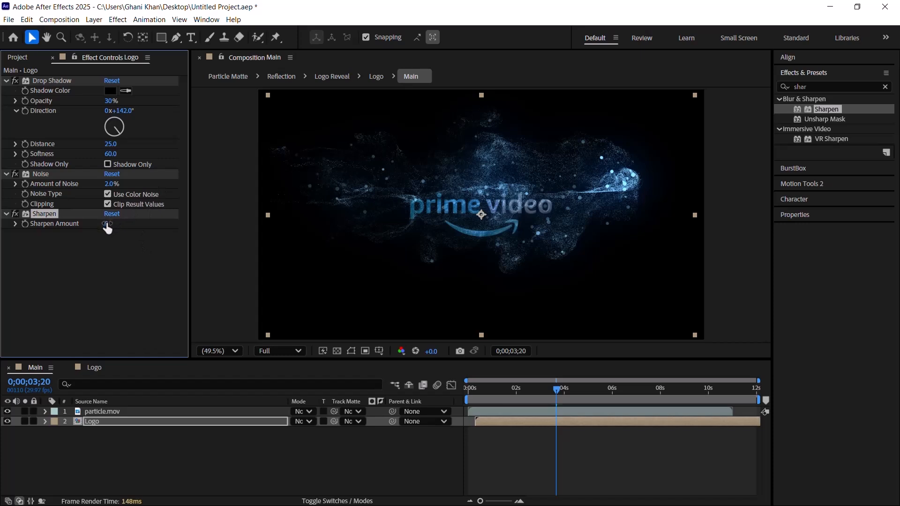
# Step: Set the Sharpen Amount on the Logo layer to 25
pyautogui.click(110, 224)
pyautogui.write('25')
pyautogui.press('Return')
pyautogui.click(66, 258)
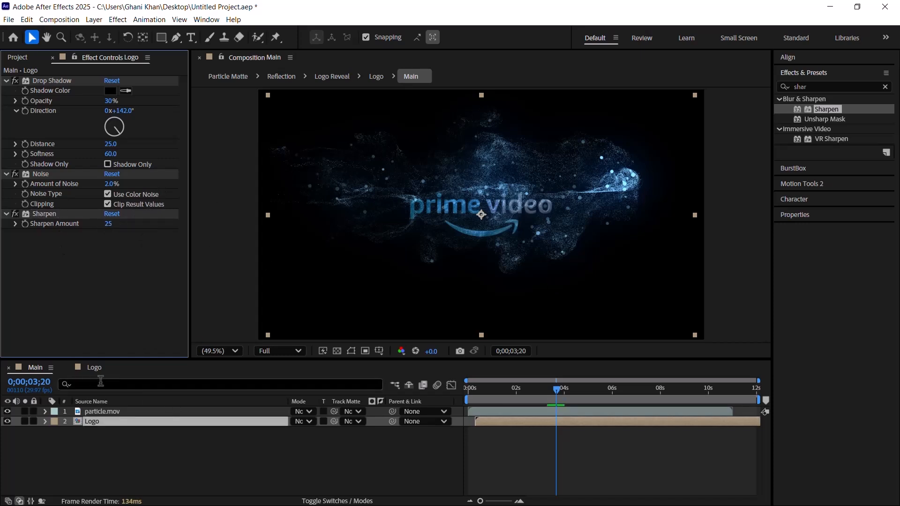
# Step: Create a new 1920x1080, 29.97 fps, 12-second composition named Final in the Comps folder
pyautogui.click(18, 57)
pyautogui.click(34, 164)
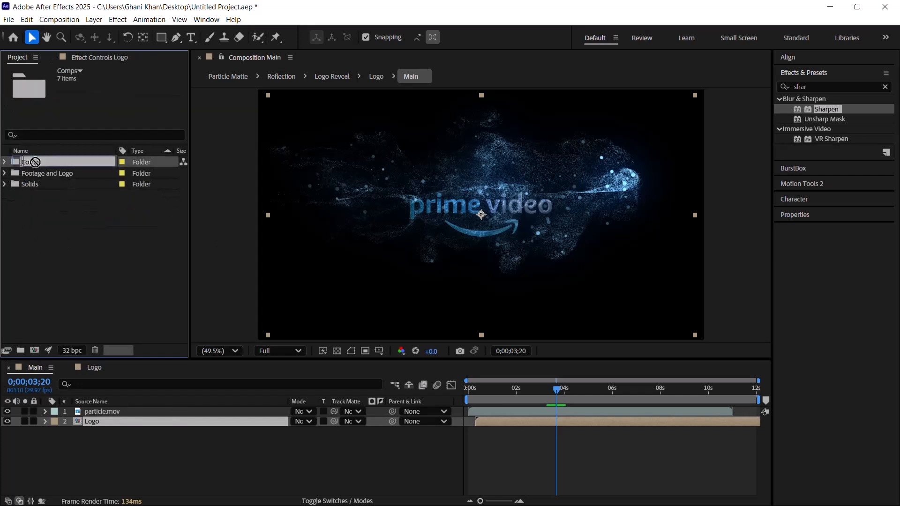
pyautogui.click(48, 350)
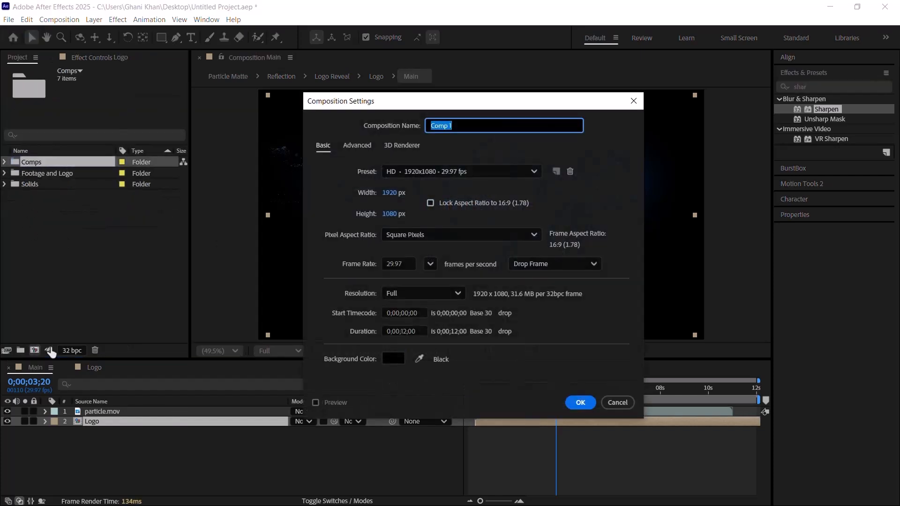
pyautogui.write('Final')
pyautogui.press('Return')
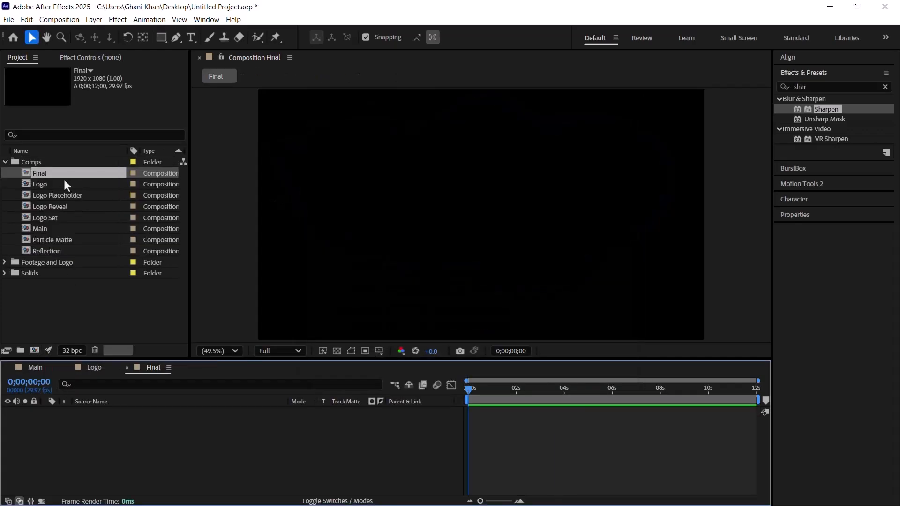
# Step: Add the Main composition as a layer in Final and close the Main and Logo timelines
pyautogui.moveTo(45, 231); pyautogui.dragTo(148, 449)
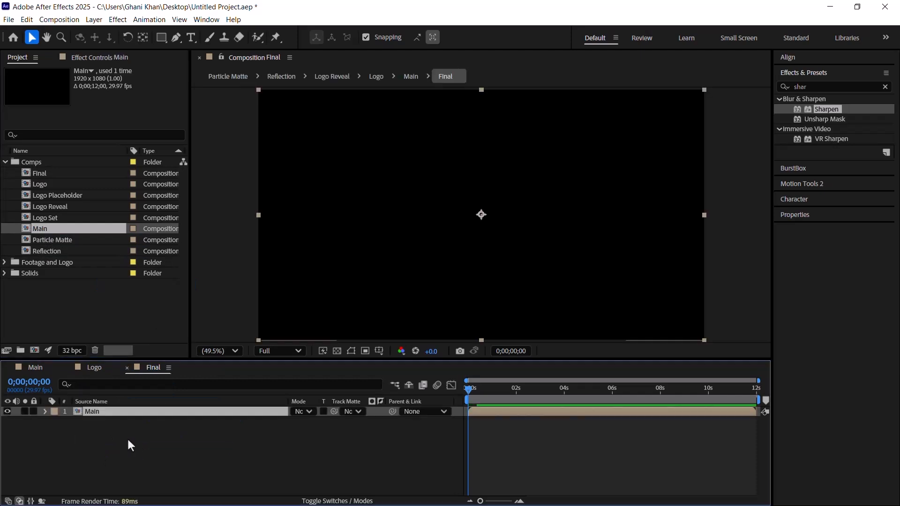
pyautogui.click(12, 370)
pyautogui.click(12, 370)
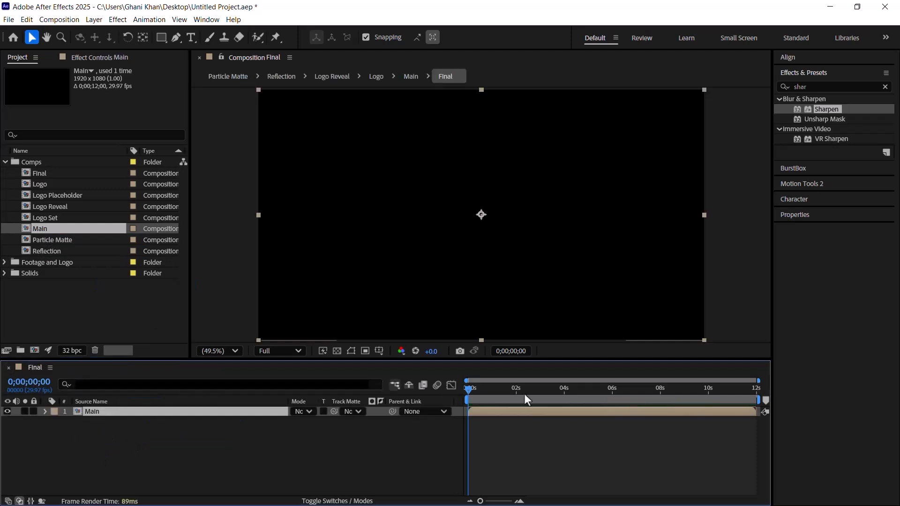
# Step: Review the logo reveal in the Final composition at several times, ending at 0;00;04;20
pyautogui.click(556, 396)
pyautogui.click(529, 395)
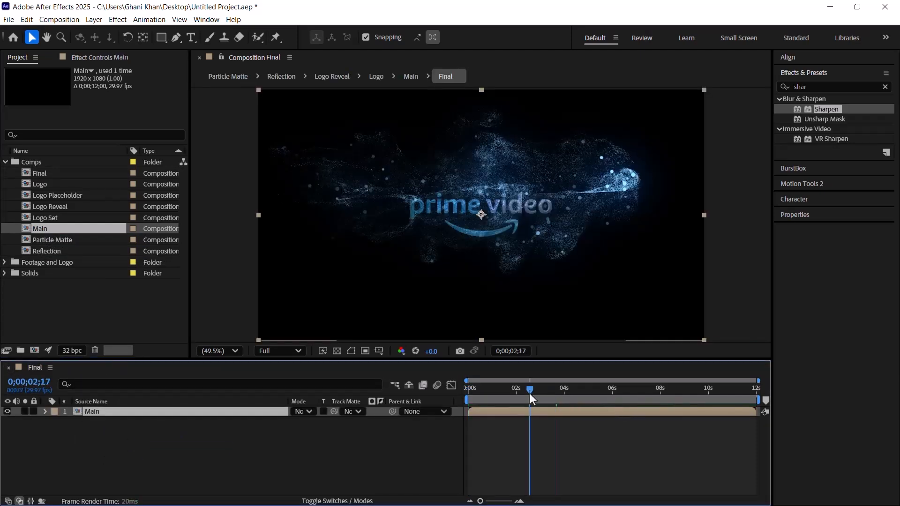
pyautogui.click(560, 399)
pyautogui.click(580, 399)
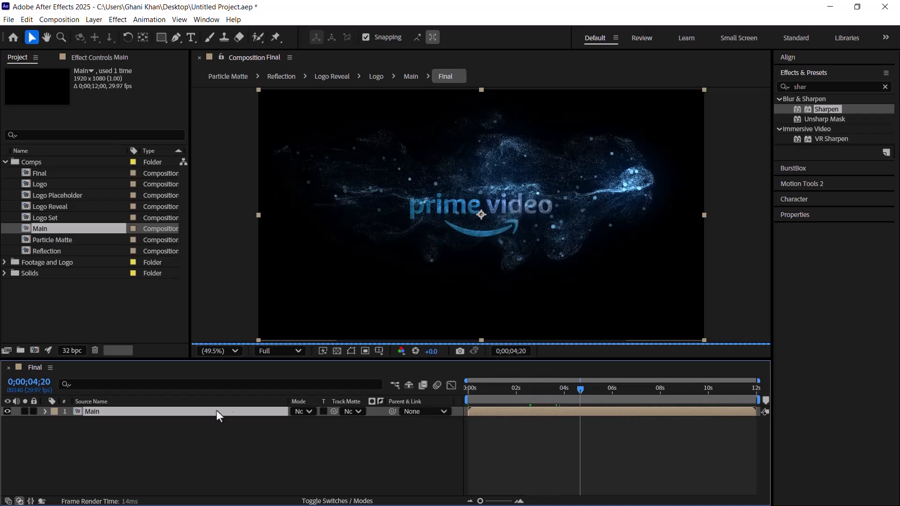
# Step: Create a black 1920x1080 solid named BG in Final and send it beneath the Main layer
pyautogui.click(204, 440)
pyautogui.rightClick(175, 447)
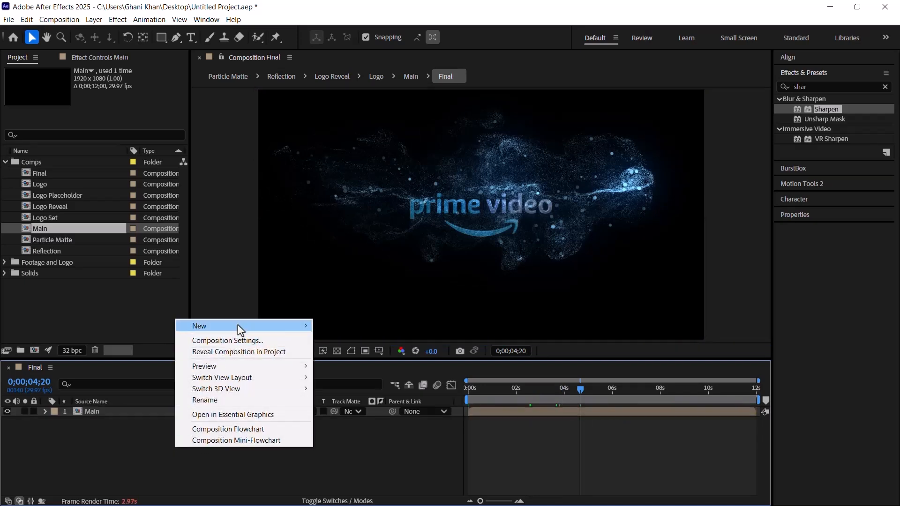
pyautogui.moveTo(237, 327)
pyautogui.click(372, 353)
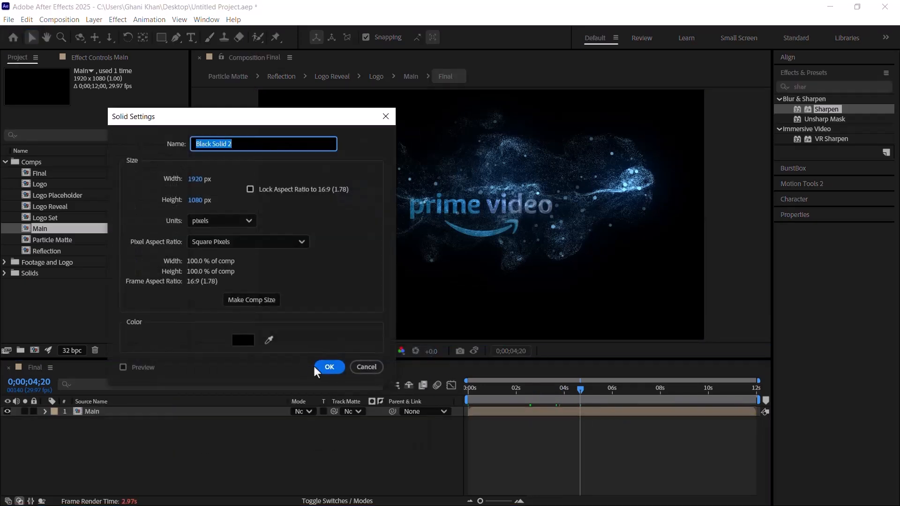
pyautogui.write('BG')
pyautogui.click(325, 366)
pyautogui.hotkey('ctrl', 'shift', '[')
pyautogui.press('capslock')
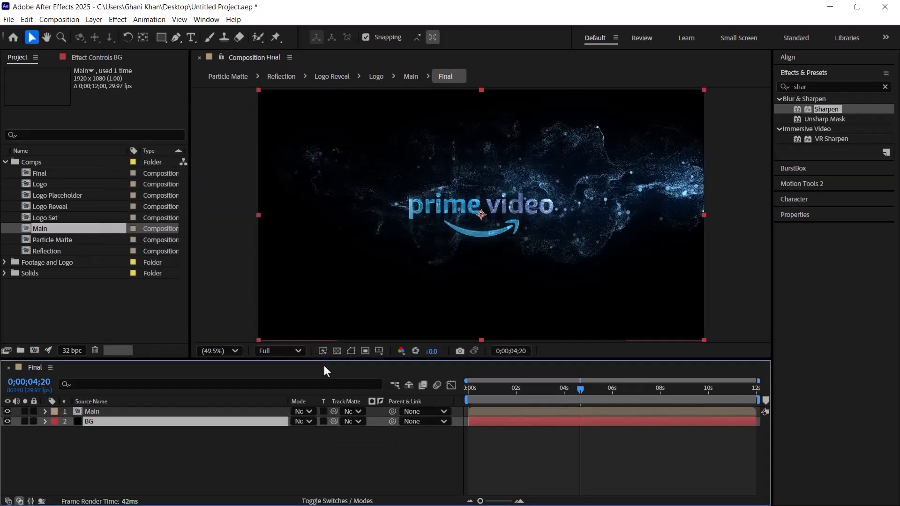
# Step: Find the Gradient Ramp effect and apply it to the BG layer
pyautogui.click(818, 86)
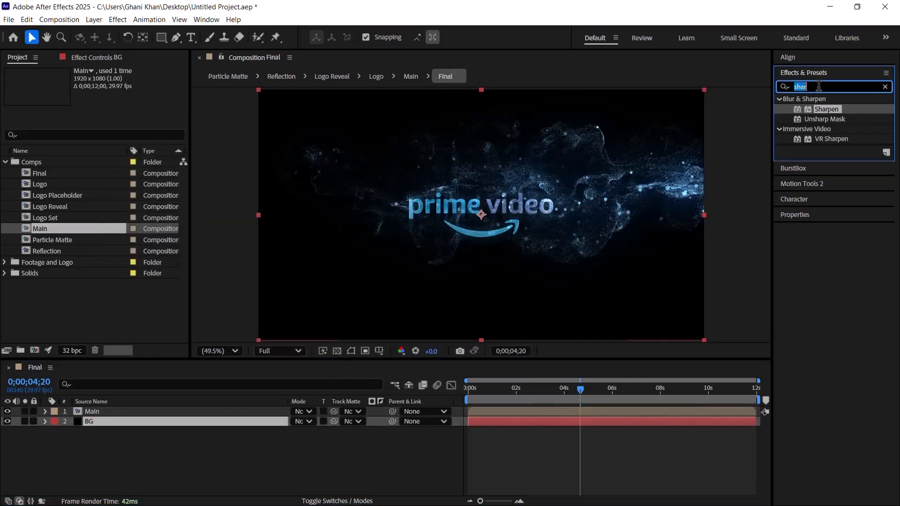
pyautogui.write('ramp')
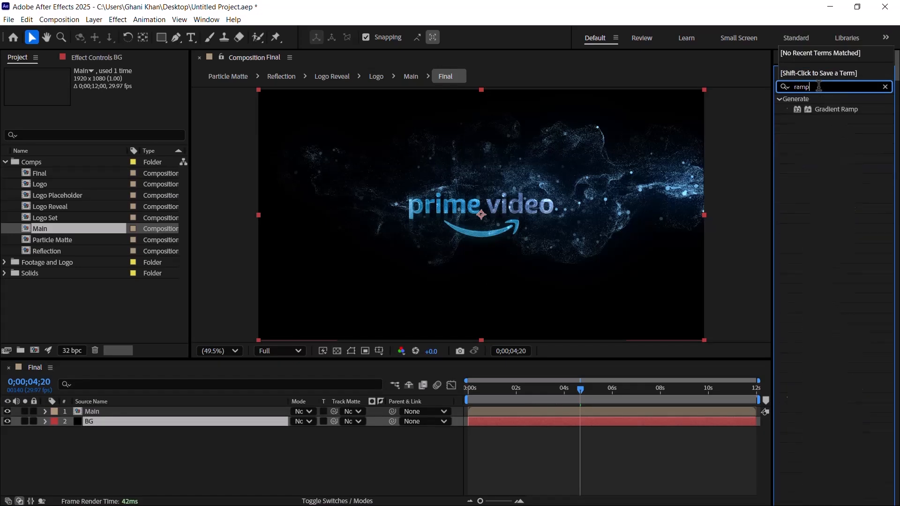
pyautogui.moveTo(836, 113); pyautogui.dragTo(118, 422)
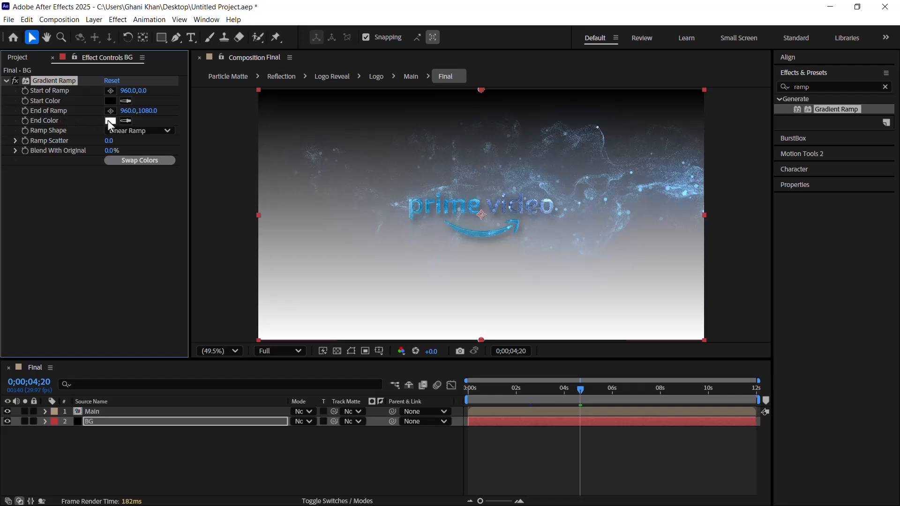
# Step: Set the Gradient Ramp's End Color to a dark blue with hue 200°, saturation 100% and brightness 15%
pyautogui.click(110, 120)
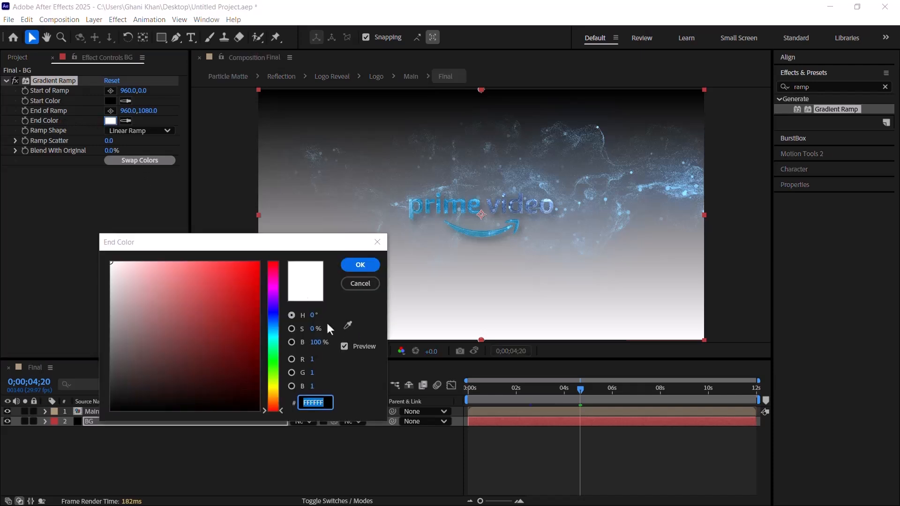
pyautogui.click(312, 316)
pyautogui.write('200')
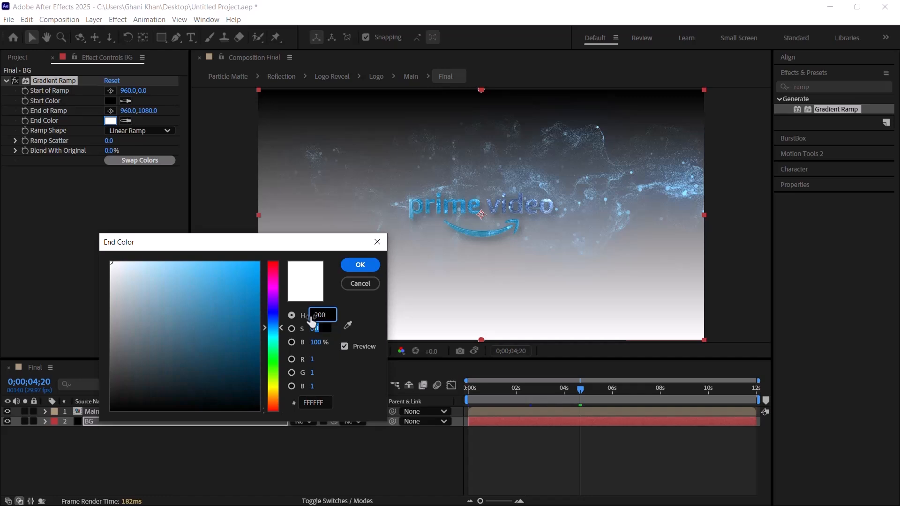
pyautogui.press('Tab')
pyautogui.write('100')
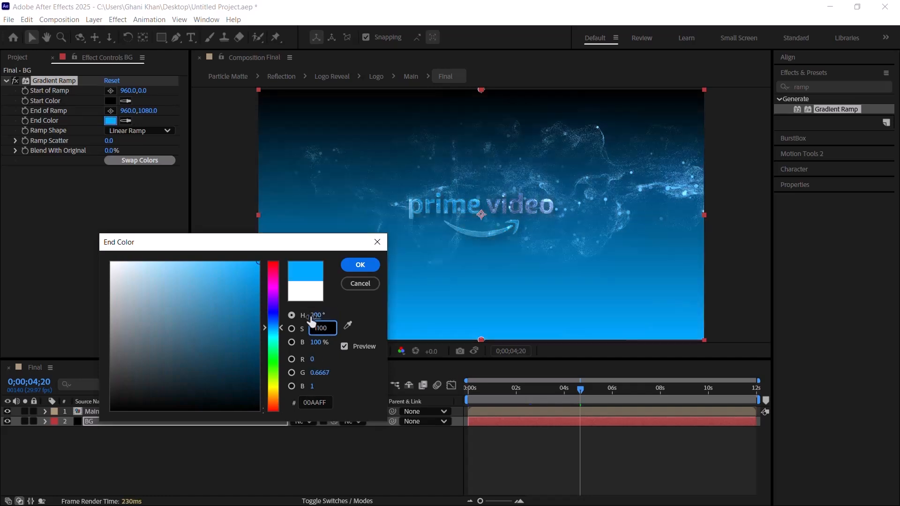
pyautogui.press('BackSpace')
pyautogui.press('BackSpace')
pyautogui.write('00')
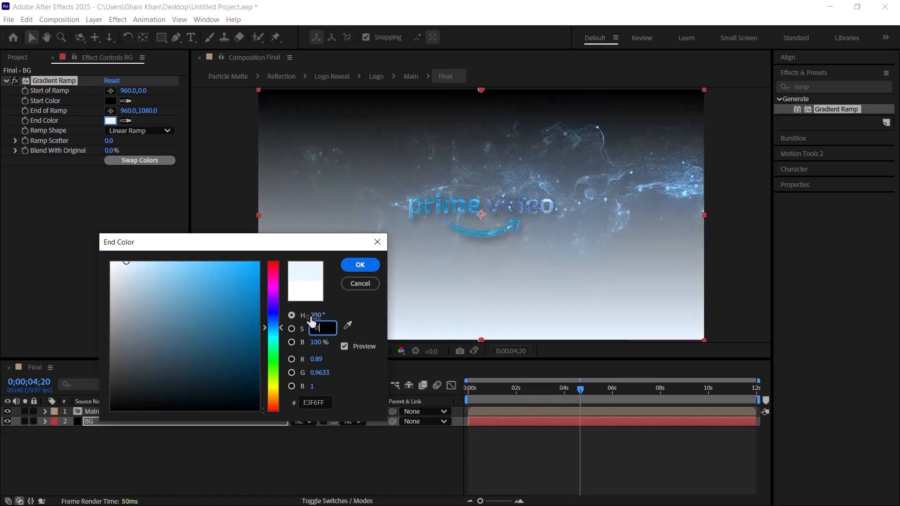
pyautogui.press('Tab')
pyautogui.write('15')
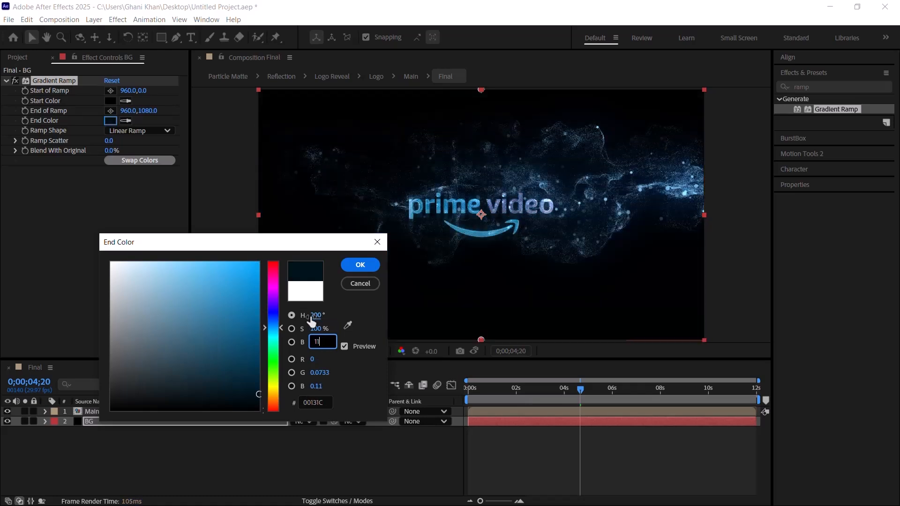
pyautogui.press('Return')
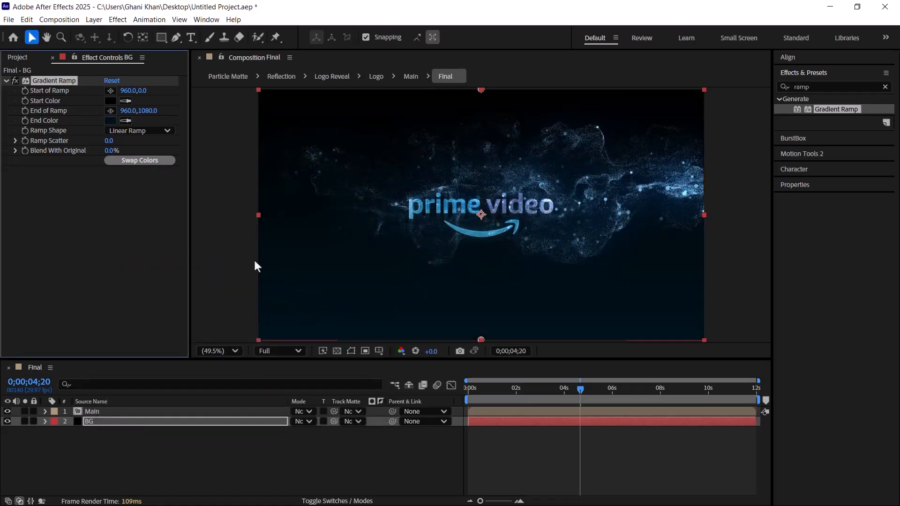
# Step: Swap the Gradient Ramp's start and end colors and change its shape to Radial Ramp
pyautogui.click(137, 161)
pyautogui.click(131, 131)
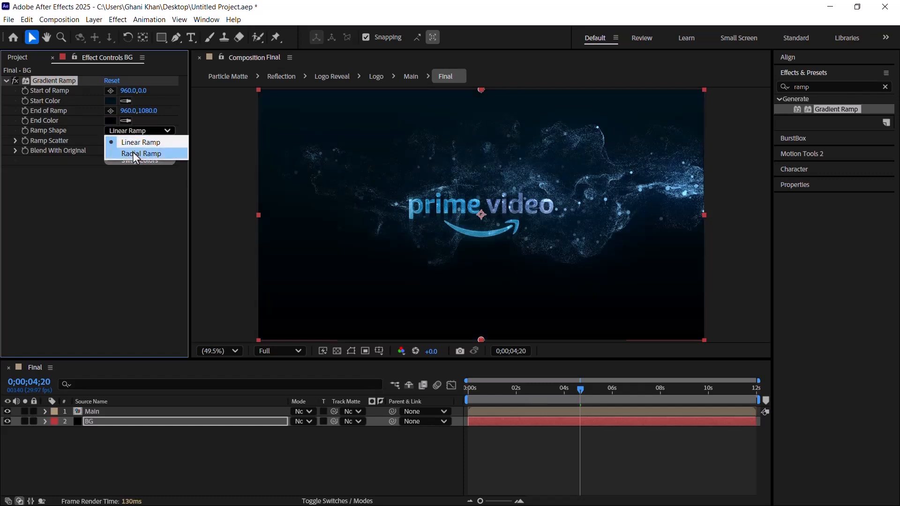
pyautogui.click(133, 153)
# Step: Move the Gradient Ramp's end point to about 1420, 1272 and its start point to about 980, -124, outside the frame
pyautogui.press(',')
pyautogui.press(',')
pyautogui.press(',')
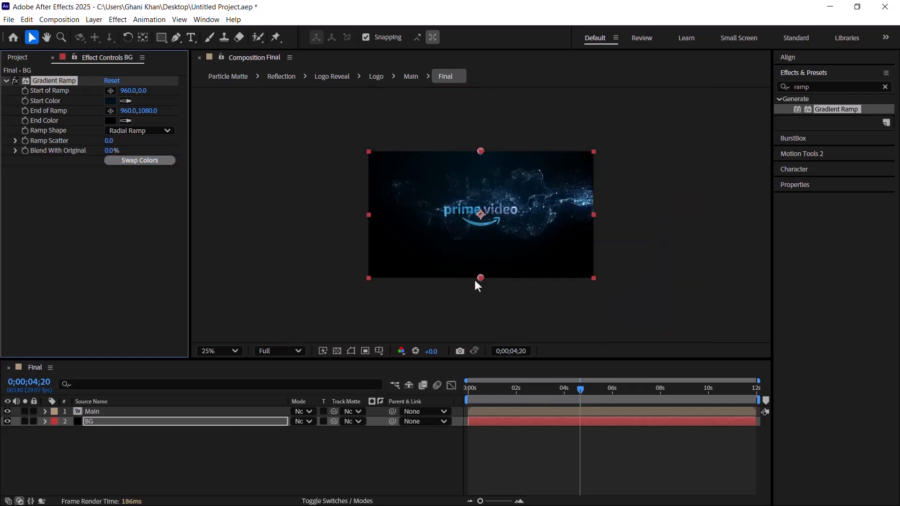
pyautogui.moveTo(481, 277); pyautogui.dragTo(539, 304)
pyautogui.press('capslock')
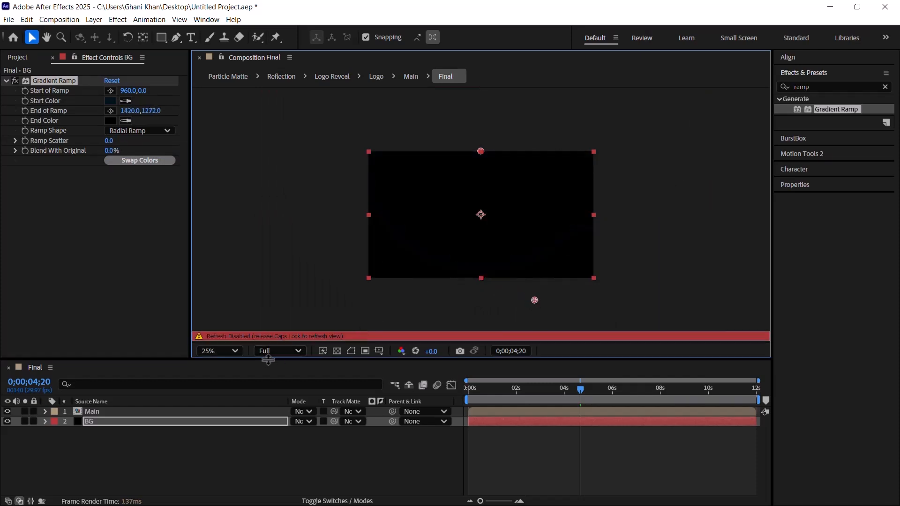
pyautogui.press('capslock')
pyautogui.moveTo(479, 149); pyautogui.dragTo(482, 136)
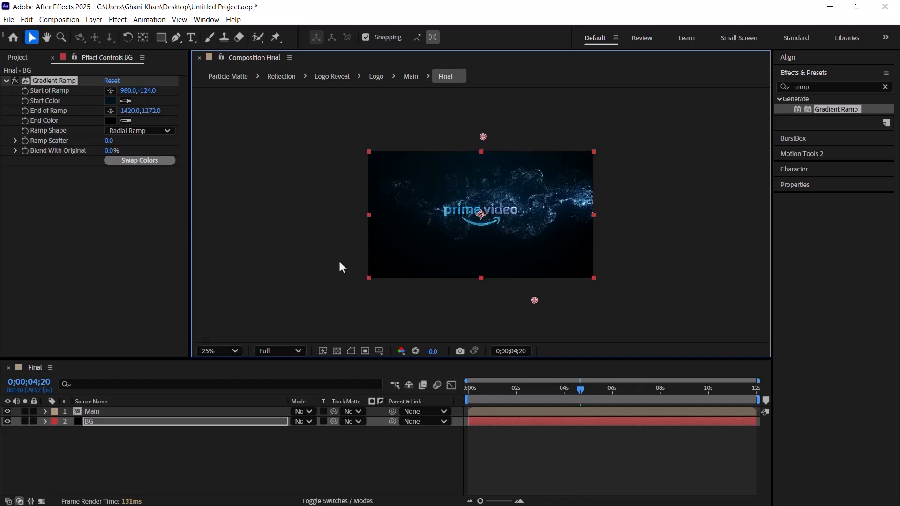
pyautogui.click(218, 350)
pyautogui.click(239, 131)
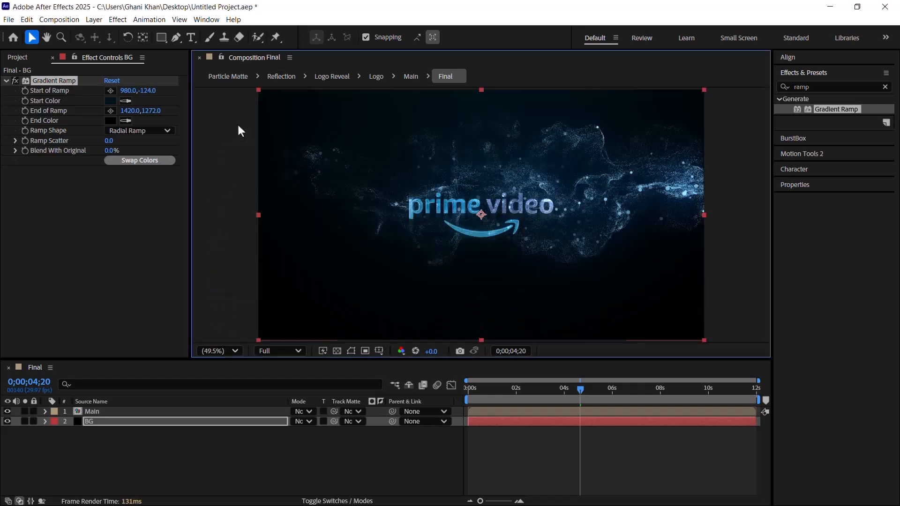
# Step: Create another black 1920x1080 solid in the Final composition under a custom name
pyautogui.rightClick(159, 466)
pyautogui.moveTo(211, 345)
pyautogui.click(336, 371)
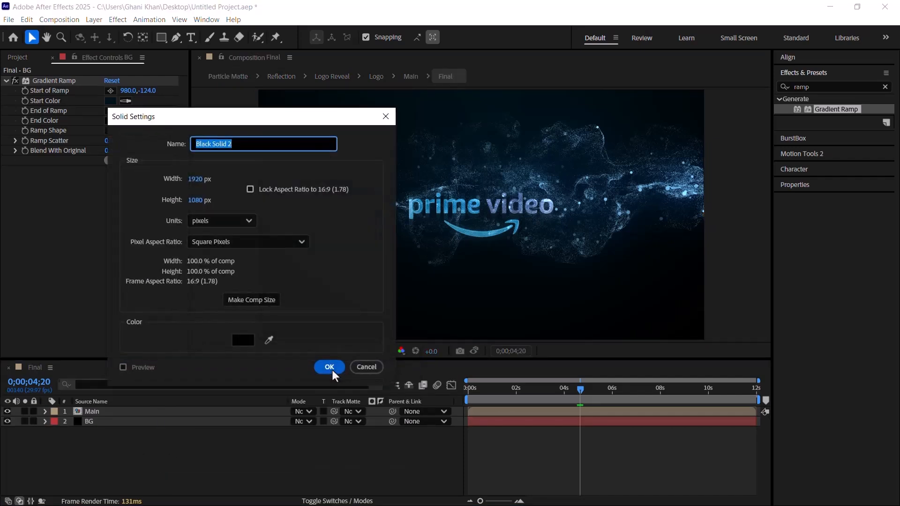
pyautogui.write('Fade')
pyautogui.click(330, 368)
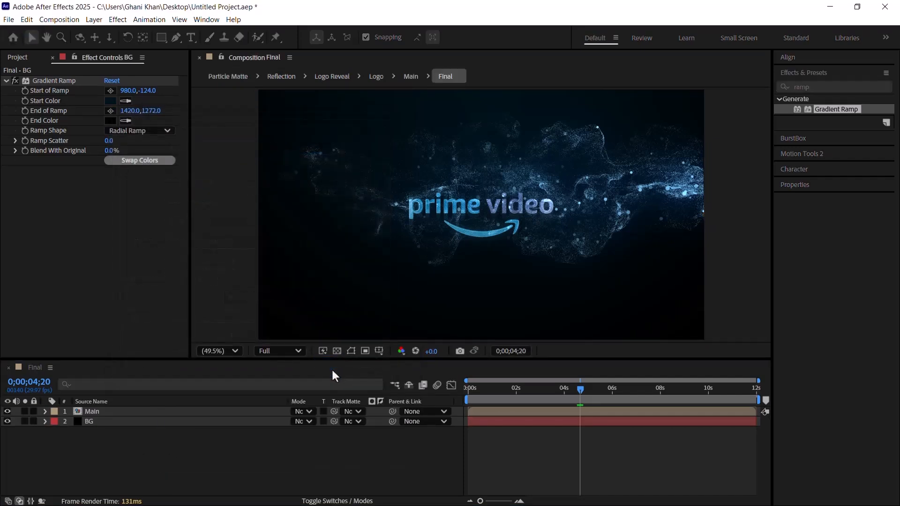
# Step: Keyframe the Fade layer's opacity from 100% at 0;00;00;00 to 10% at 0;00;00;09
pyautogui.press('t')
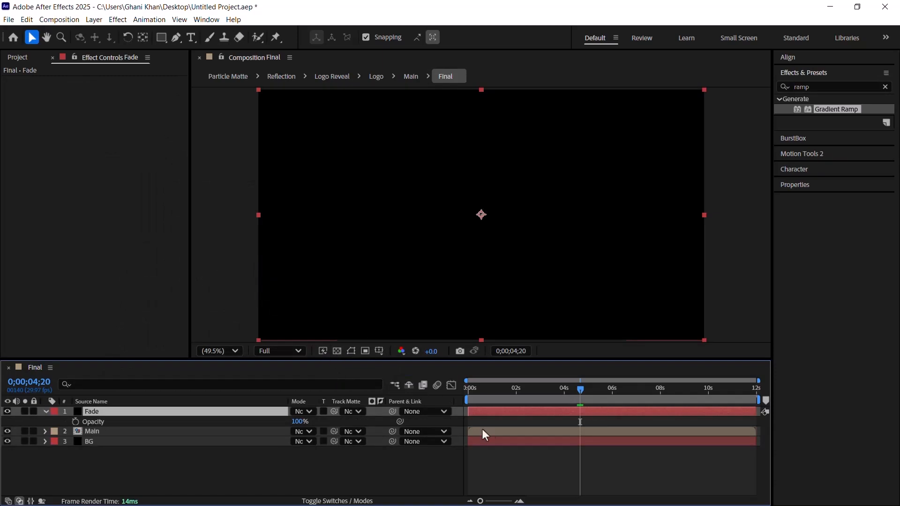
pyautogui.moveTo(496, 399); pyautogui.dragTo(403, 404)
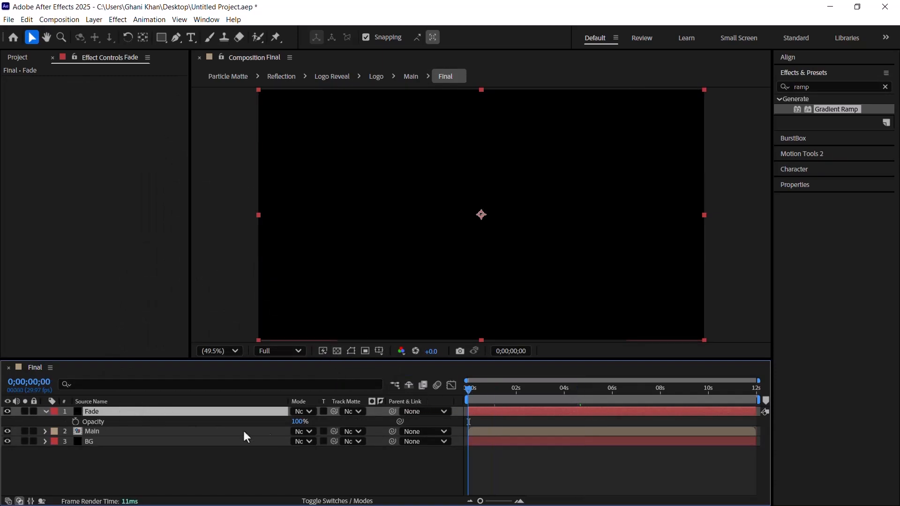
pyautogui.moveTo(300, 422); pyautogui.dragTo(377, 418)
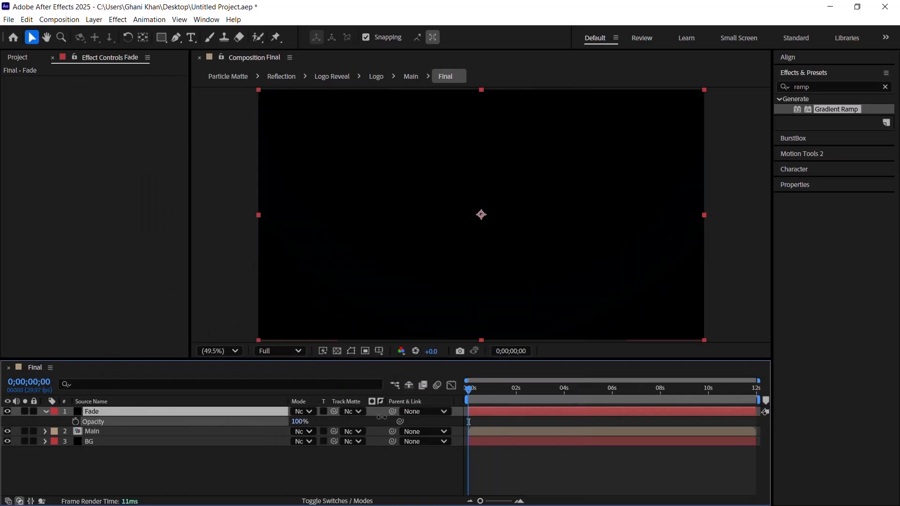
pyautogui.click(75, 422)
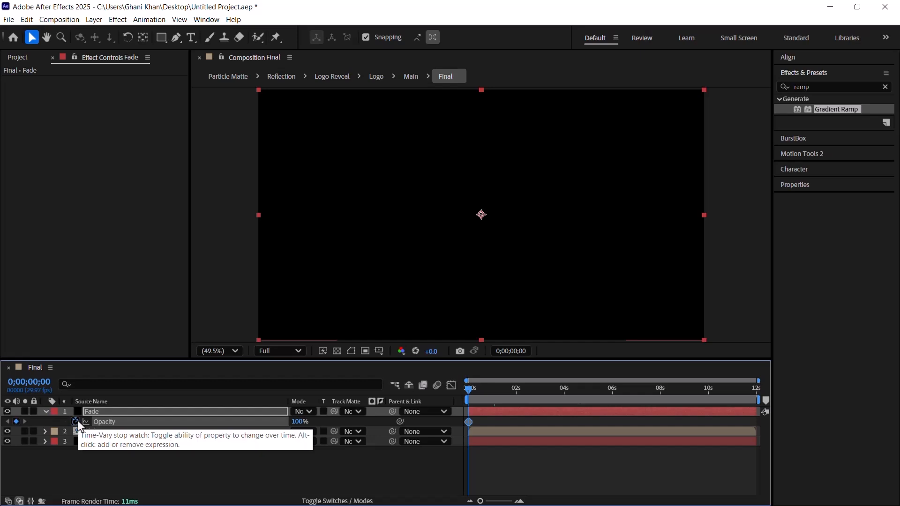
pyautogui.hotkey('shift', 'pagedown')
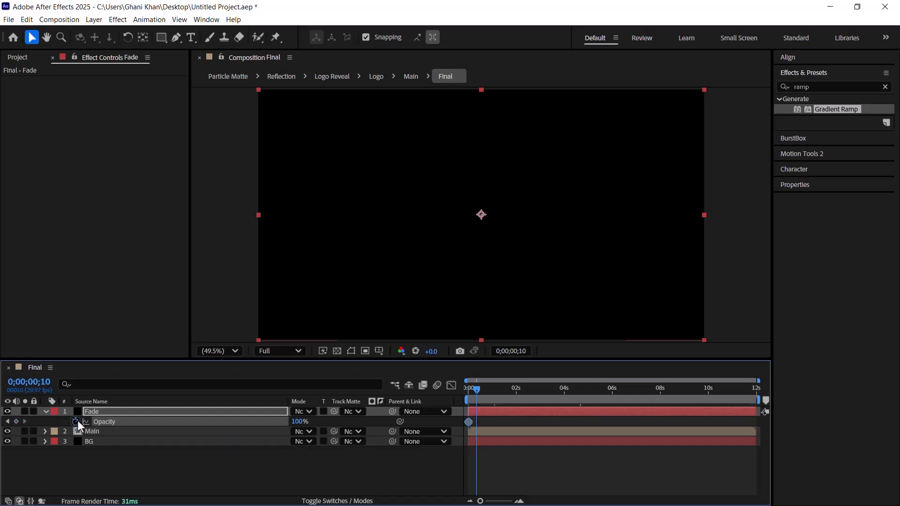
pyautogui.press('pageup')
pyautogui.click(297, 421)
pyautogui.write('10')
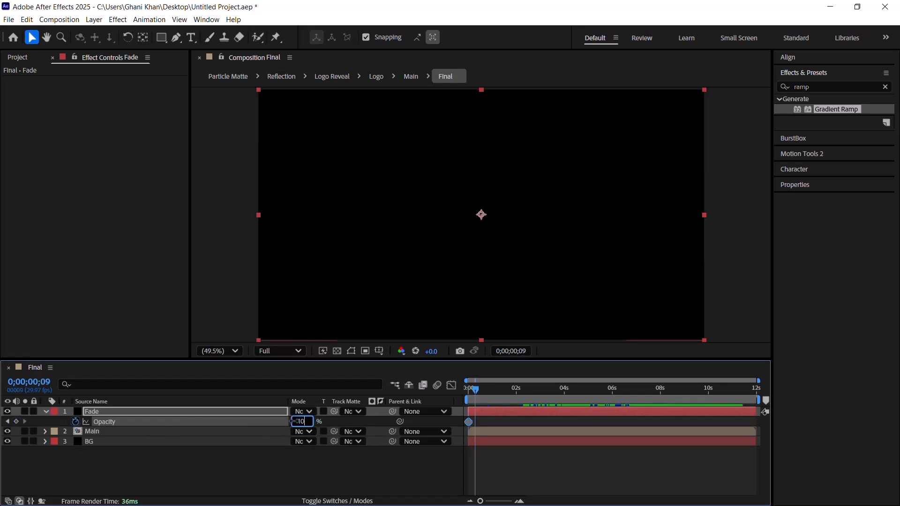
pyautogui.press('Return')
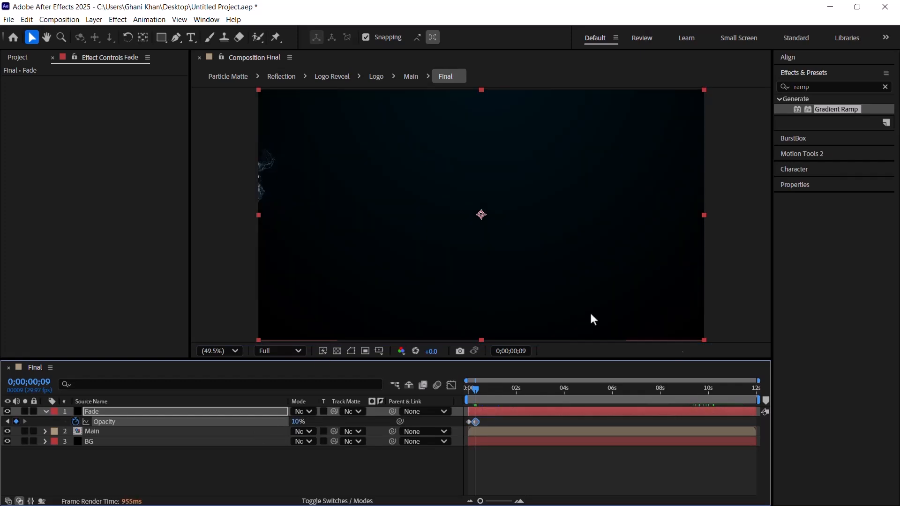
# Step: Add an opacity keyframe of 0% to the Fade layer at 0;00;11;00
pyautogui.click(730, 399)
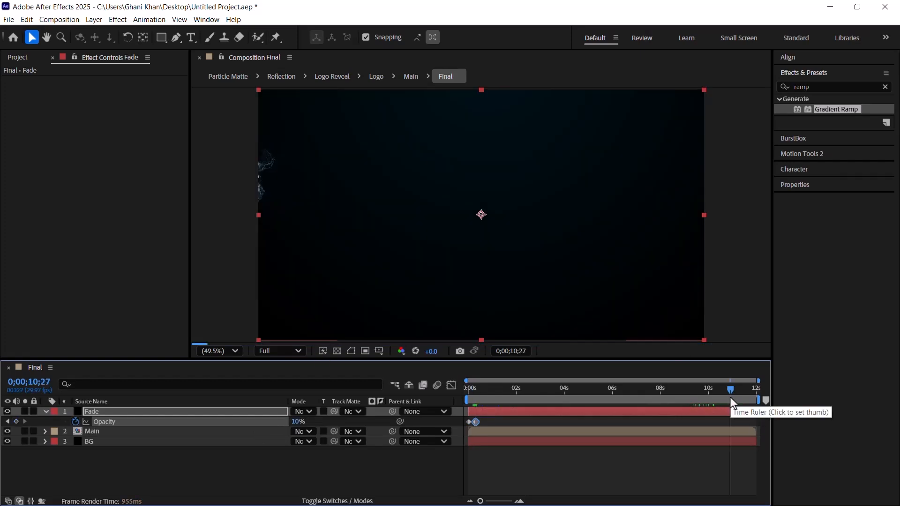
pyautogui.press('=')
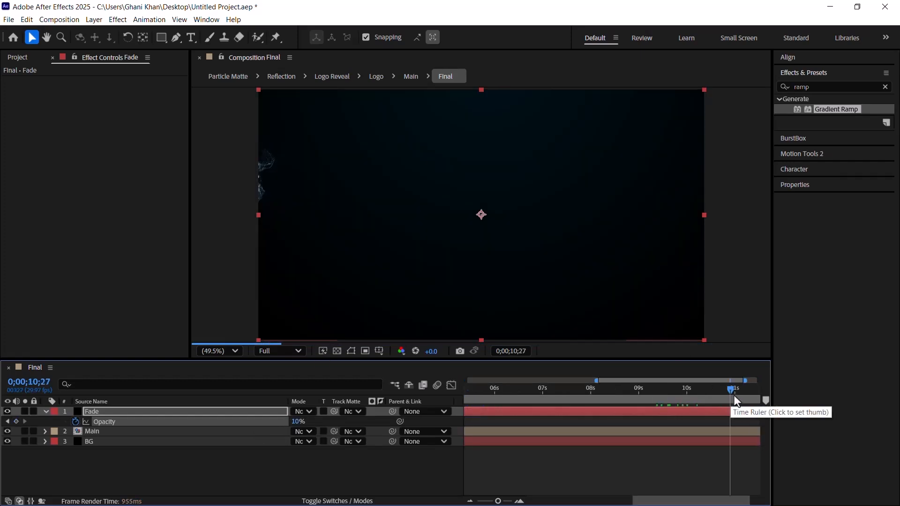
pyautogui.moveTo(732, 396); pyautogui.dragTo(735, 394)
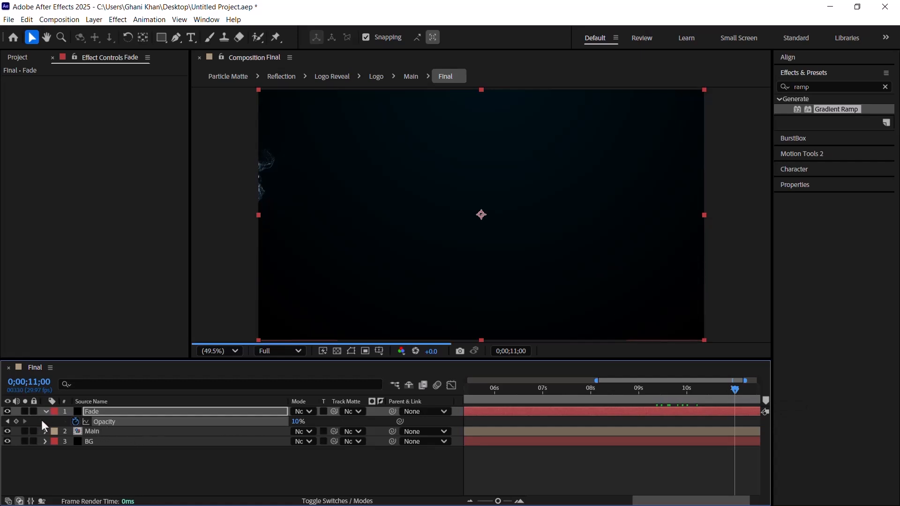
pyautogui.click(15, 421)
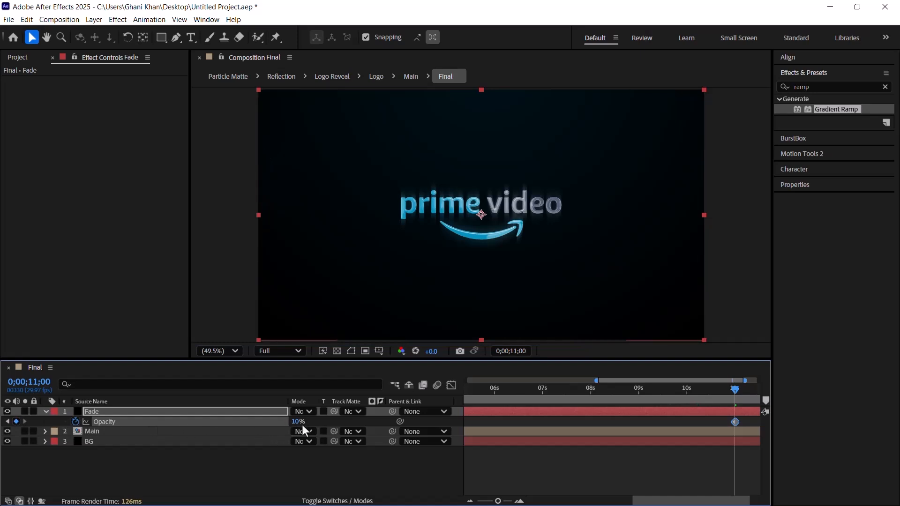
pyautogui.moveTo(298, 425); pyautogui.dragTo(250, 425)
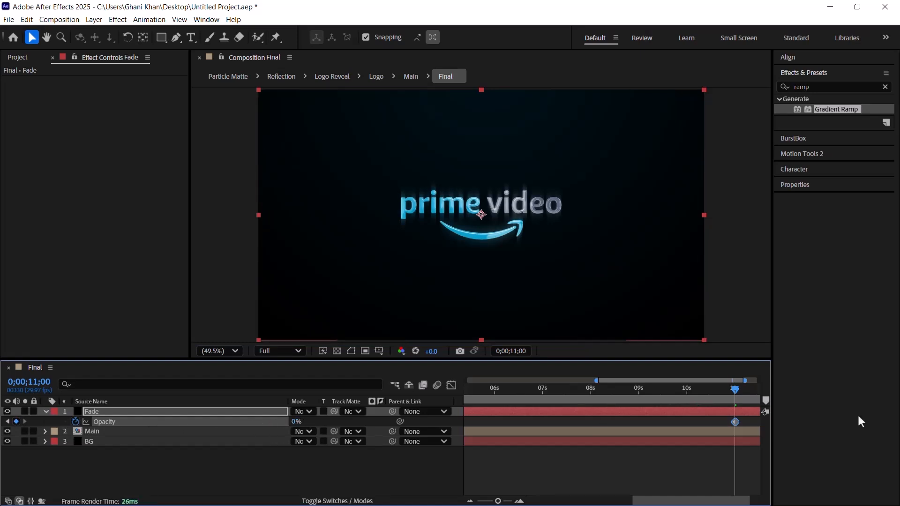
# Step: Keyframe the Fade layer to full opacity at 0;00;11;29 and apply Easy Ease to that keyframe
pyautogui.moveTo(736, 390); pyautogui.dragTo(799, 399)
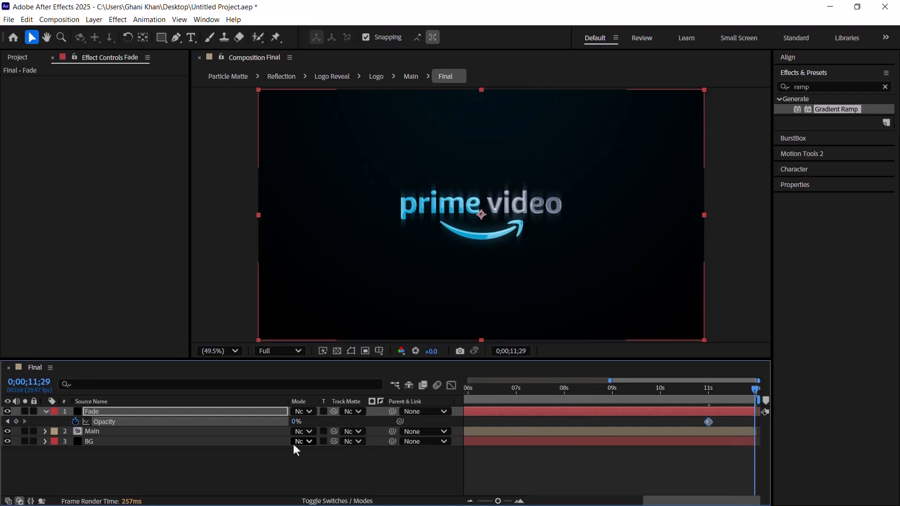
pyautogui.moveTo(296, 423); pyautogui.dragTo(553, 421)
pyautogui.click(691, 392)
pyautogui.moveTo(689, 397); pyautogui.dragTo(678, 396)
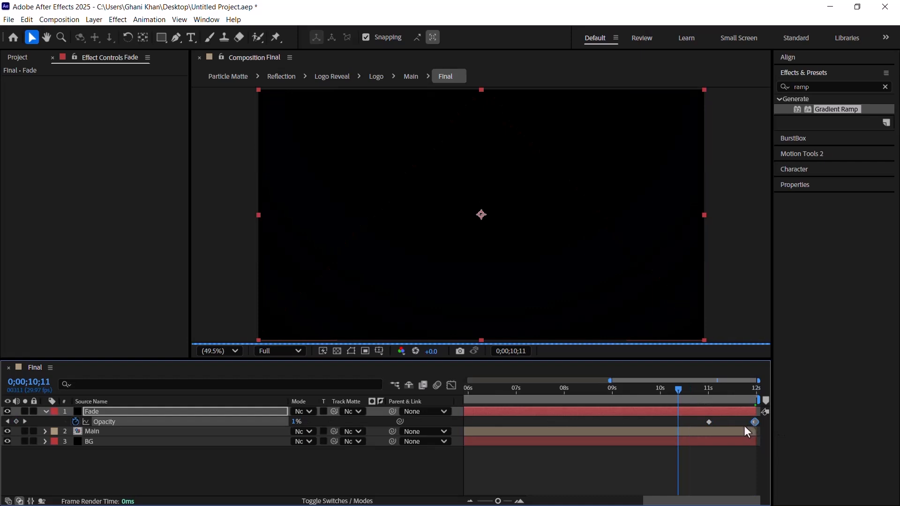
pyautogui.press('F9')
pyautogui.press('-')
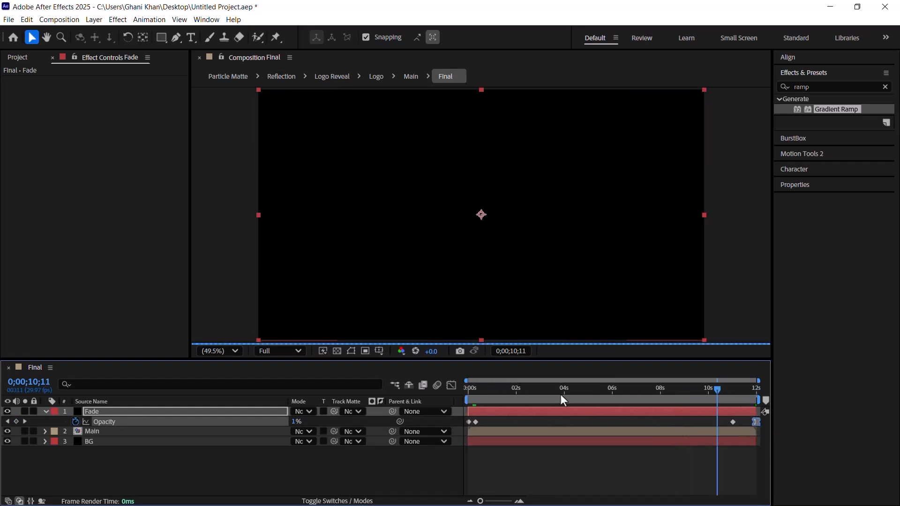
# Step: Set the BG layer's Gradient Ramp start point to 960, -300, working at 0;00;04;02
pyautogui.click(566, 393)
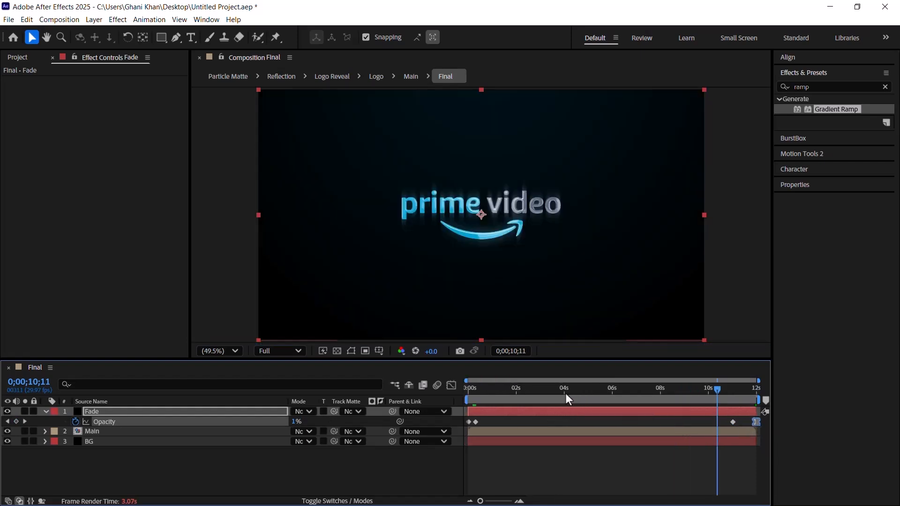
pyautogui.click(47, 412)
pyautogui.click(134, 431)
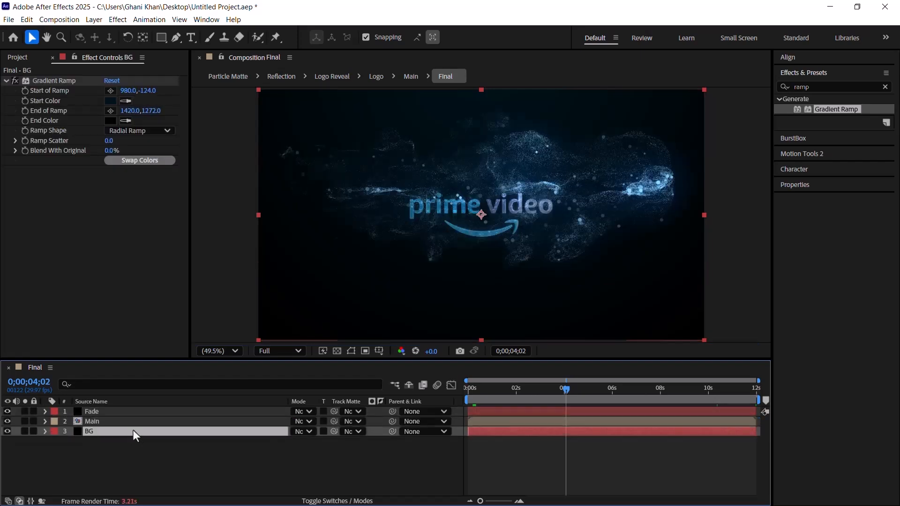
pyautogui.click(128, 91)
pyautogui.write('960')
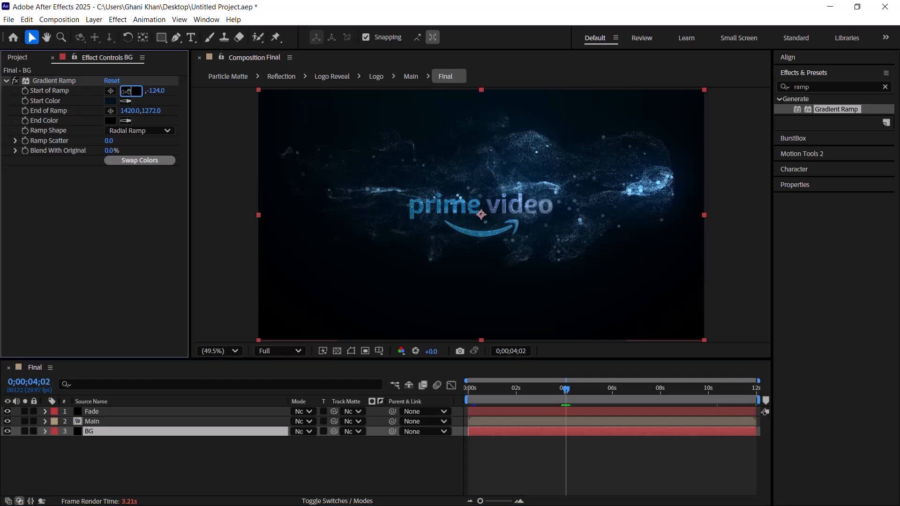
pyautogui.press('Return')
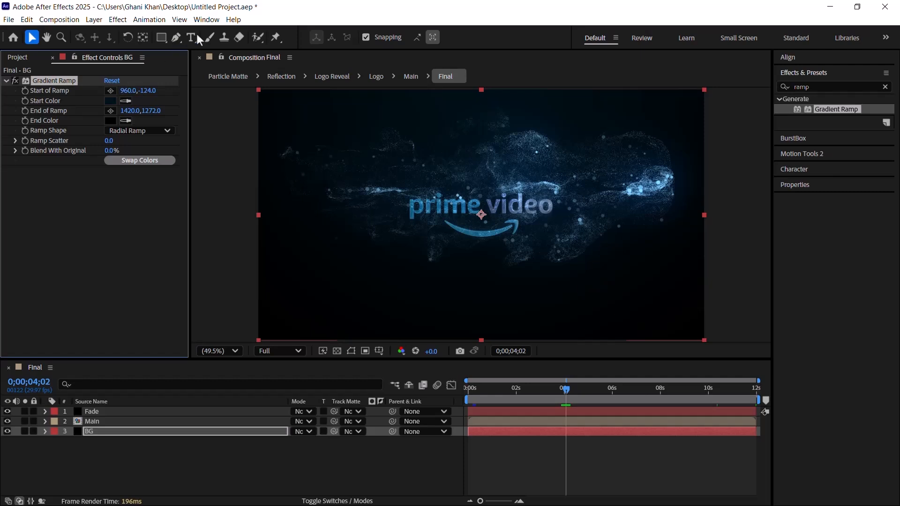
pyautogui.click(145, 90)
pyautogui.write('300')
pyautogui.press('Return')
# Step: Set the Gradient Ramp's end point on the BG layer to 2210, 790
pyautogui.click(149, 110)
pyautogui.write('79')
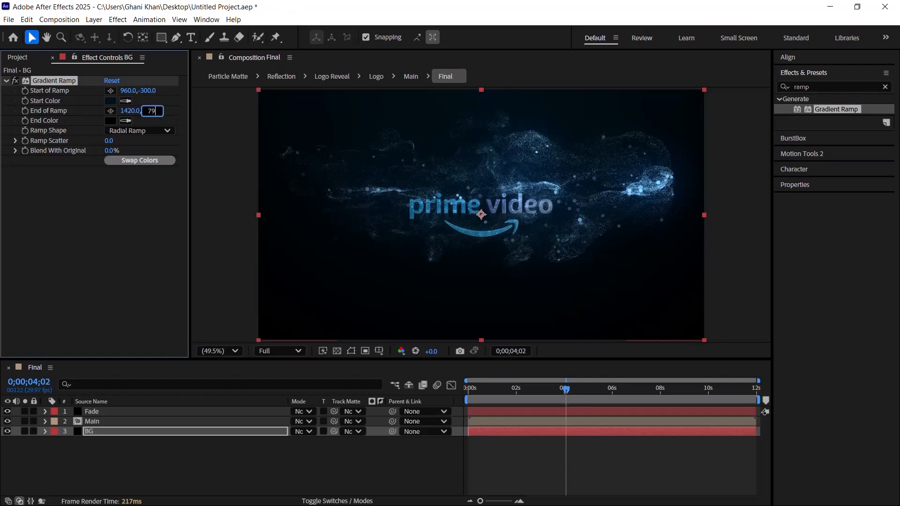
pyautogui.write('00')
pyautogui.press('BackSpace')
pyautogui.press('Return')
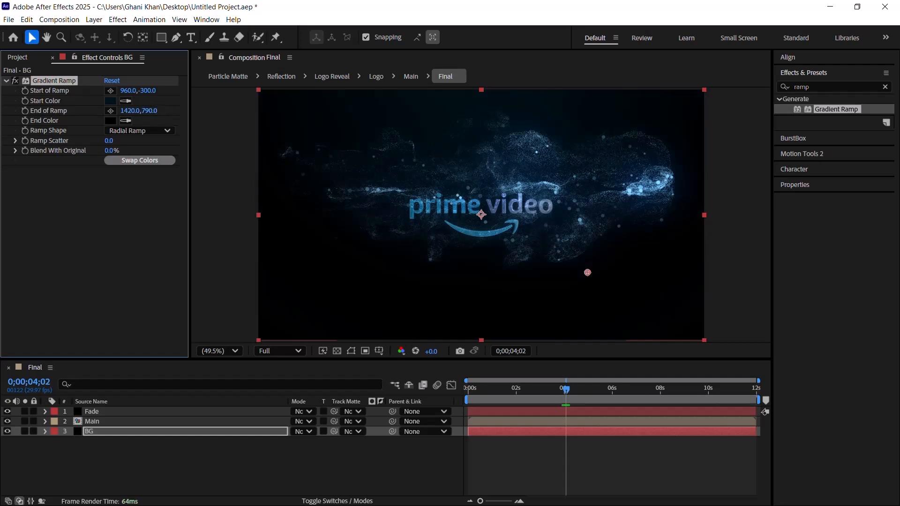
pyautogui.click(135, 110)
pyautogui.write('22')
pyautogui.press('BackSpace')
pyautogui.write('10')
pyautogui.press('Return')
# Step: Set the Gradient Ramp's Ramp Scatter to 500
pyautogui.click(107, 141)
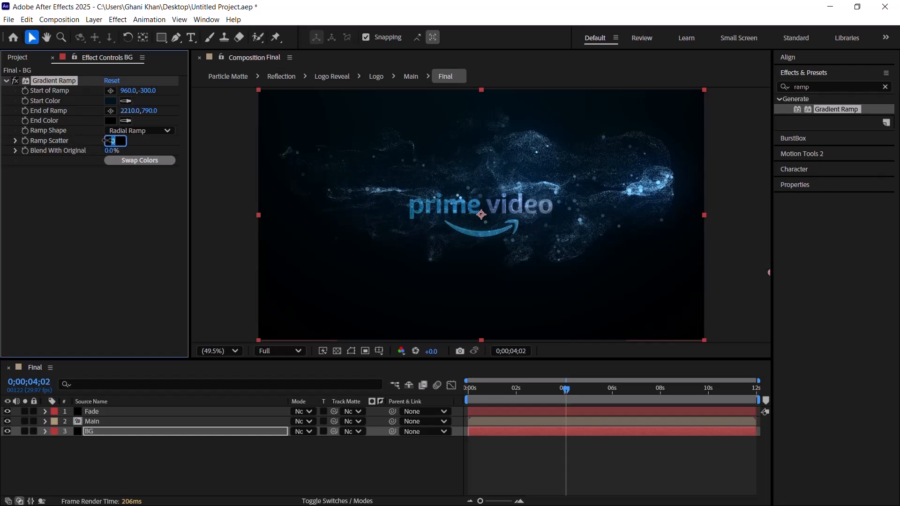
pyautogui.write('300')
pyautogui.press('Return')
# Step: Apply the Noise effect to the BG layer with an amount of 2% and preview the composition from the start
pyautogui.click(837, 88)
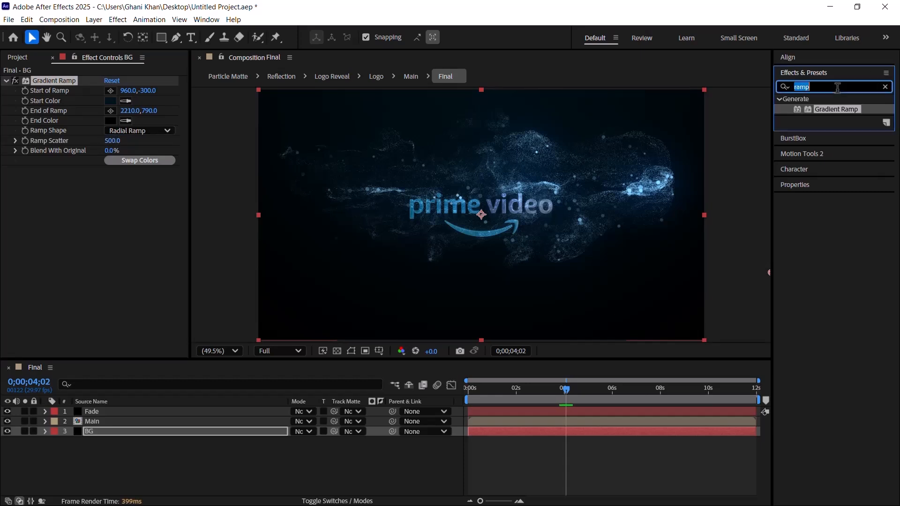
pyautogui.write('noise')
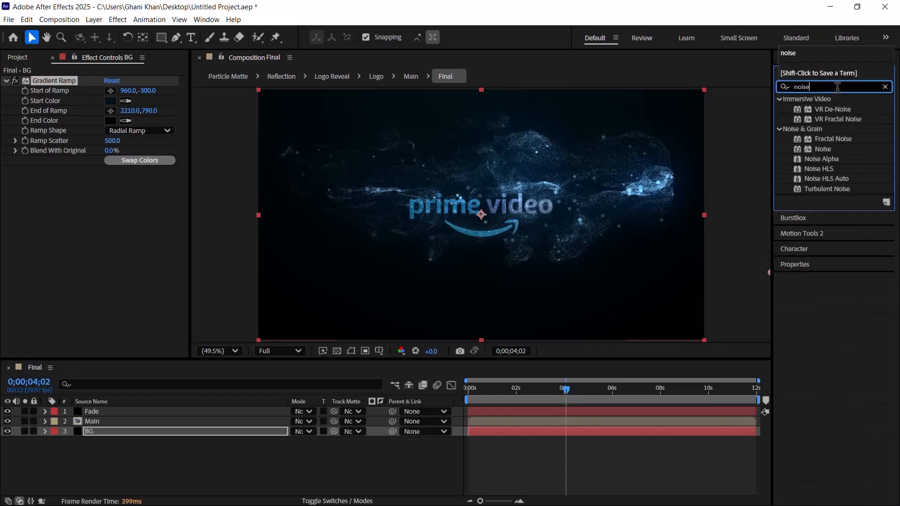
pyautogui.moveTo(838, 149); pyautogui.dragTo(123, 430)
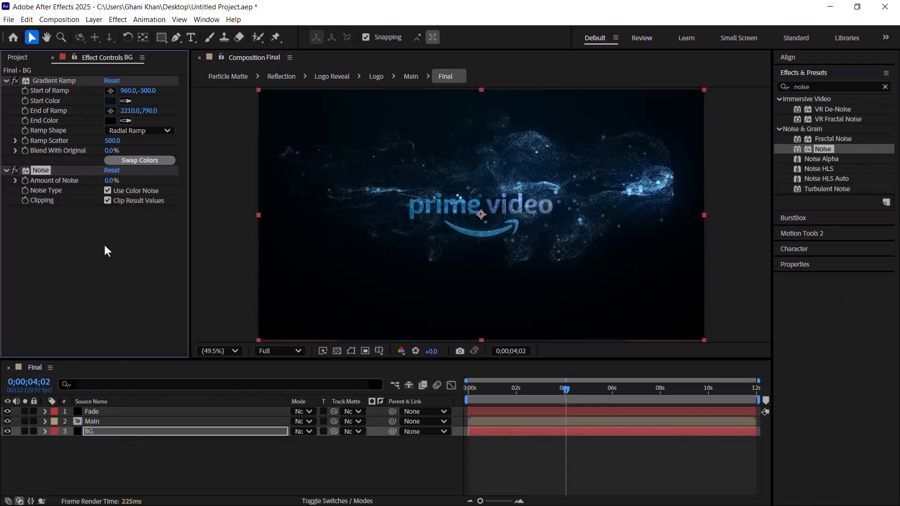
pyautogui.click(112, 180)
pyautogui.write('2')
pyautogui.press('Return')
pyautogui.moveTo(521, 391); pyautogui.dragTo(391, 392)
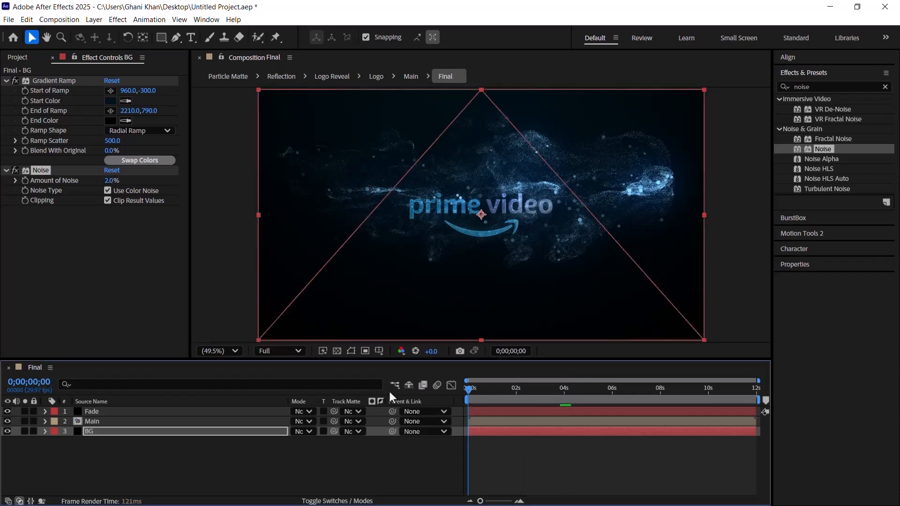
pyautogui.press('space')
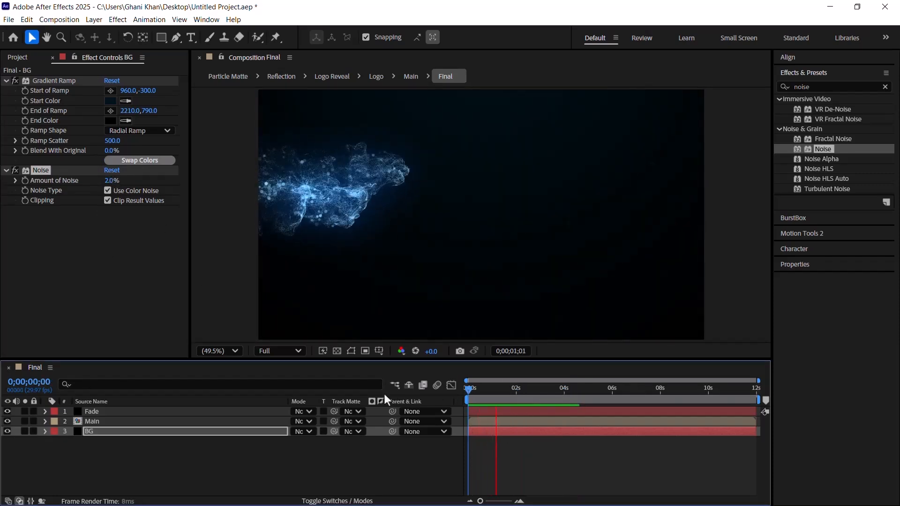